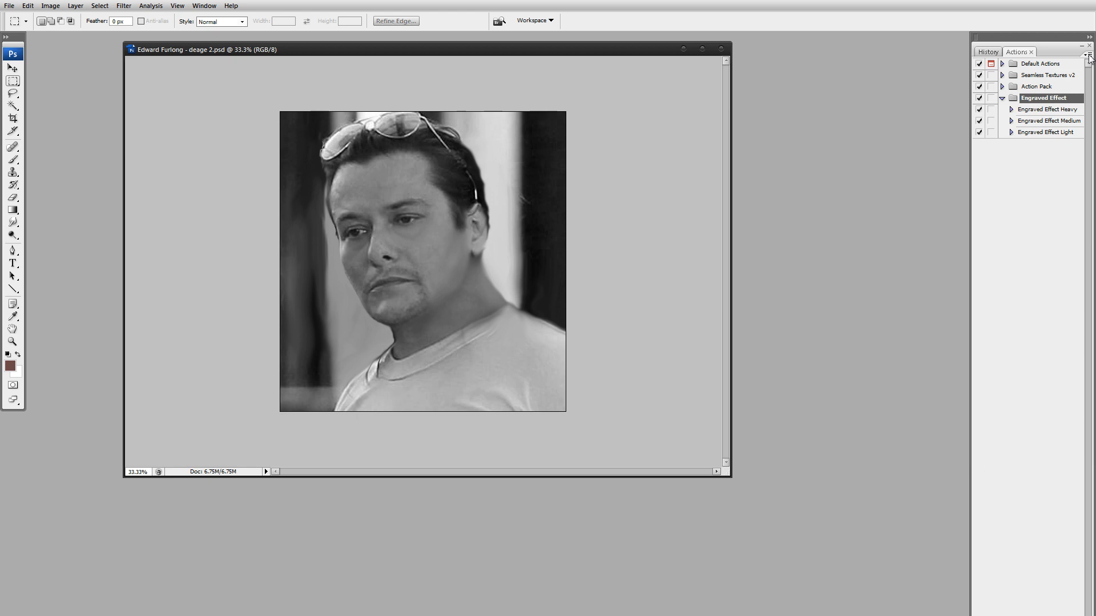
# - Locate the Engraved Effect action file for loading without loading it, and review the recorded commands of the Engraved Effect Heavy action
pyautogui.click(1089, 56)
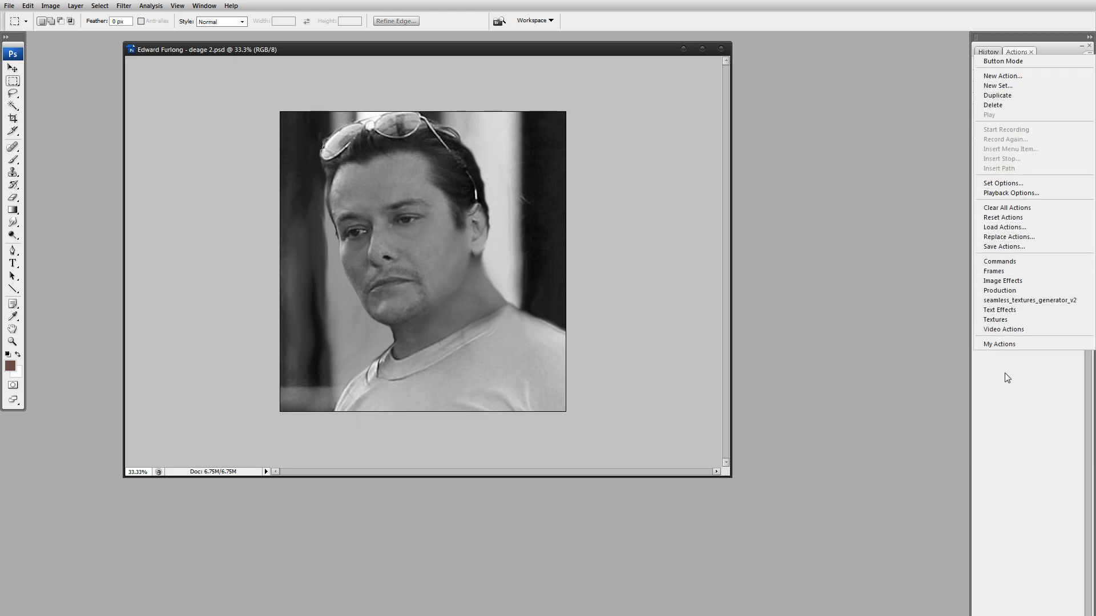
pyautogui.click(1011, 228)
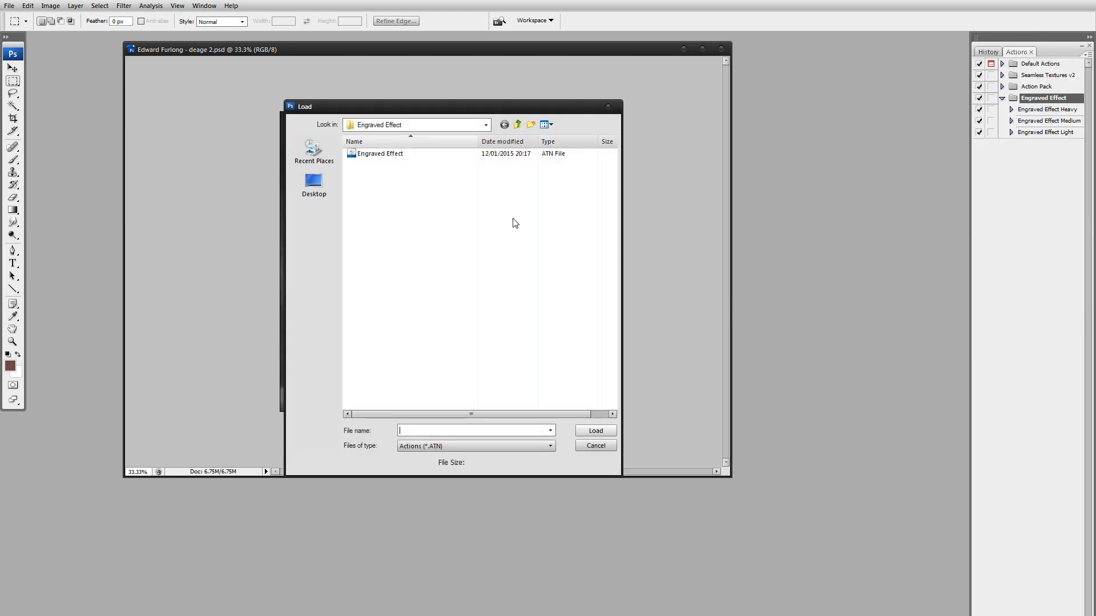
pyautogui.click(470, 125)
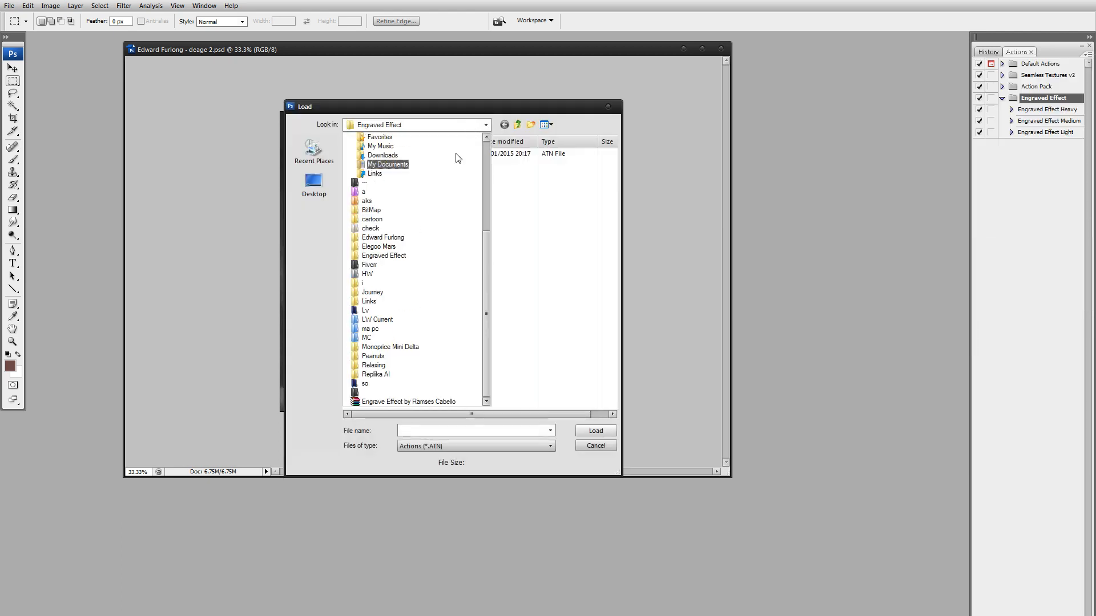
pyautogui.click(586, 291)
pyautogui.moveTo(388, 158); pyautogui.dragTo(502, 197)
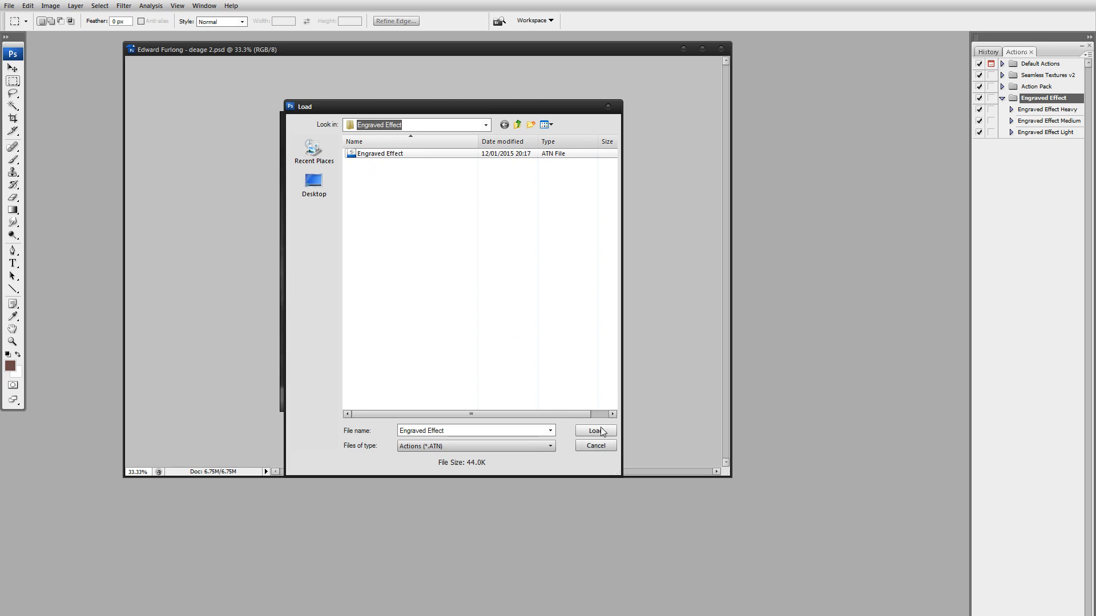
pyautogui.click(595, 446)
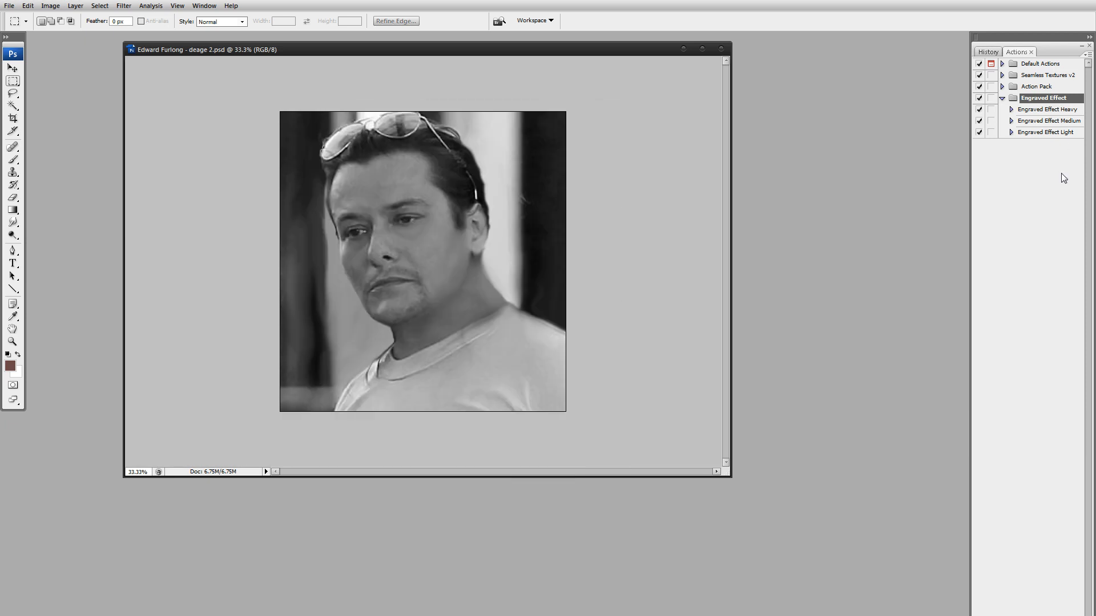
pyautogui.click(1012, 110)
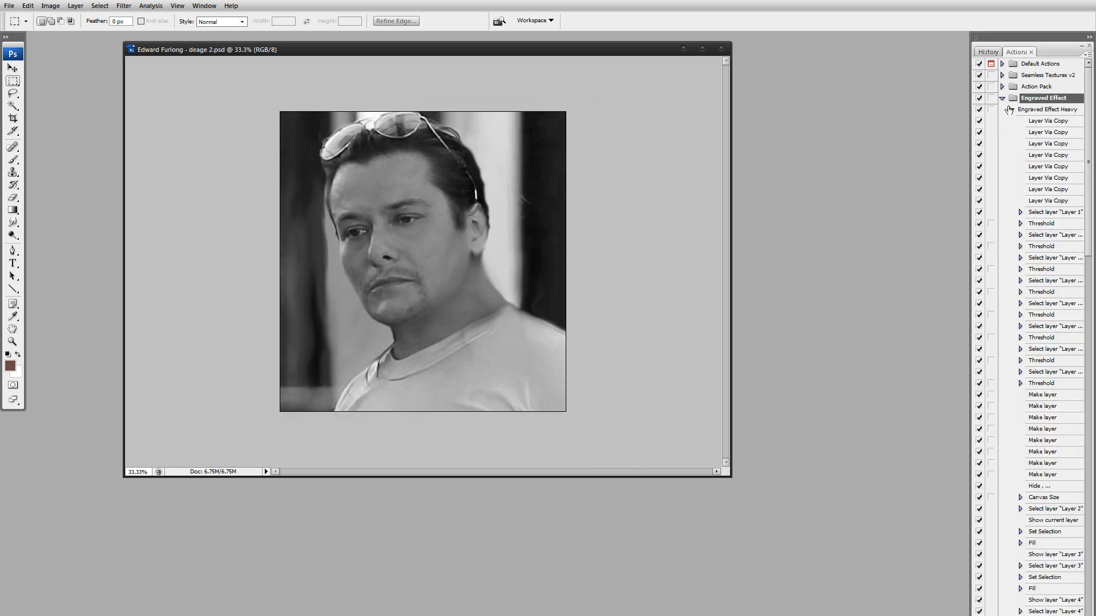
pyautogui.click(1011, 109)
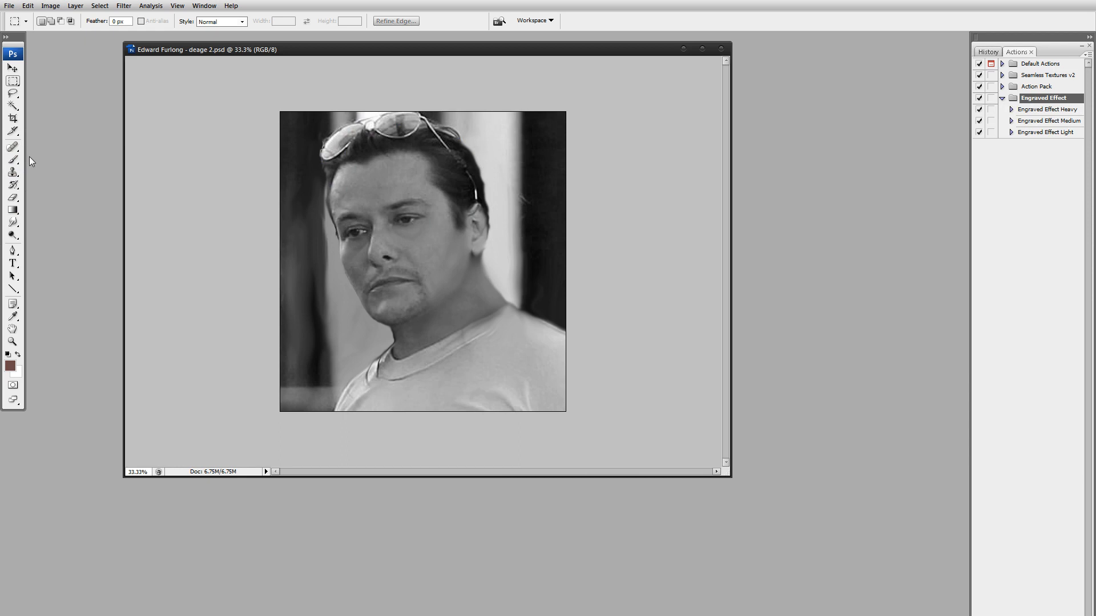
# - Locate the Engraved Effect Patterns (Load First) file for the Paint Bucket's patterns without loading it, and return to the Rectangular Marquee tool
pyautogui.click(13, 210)
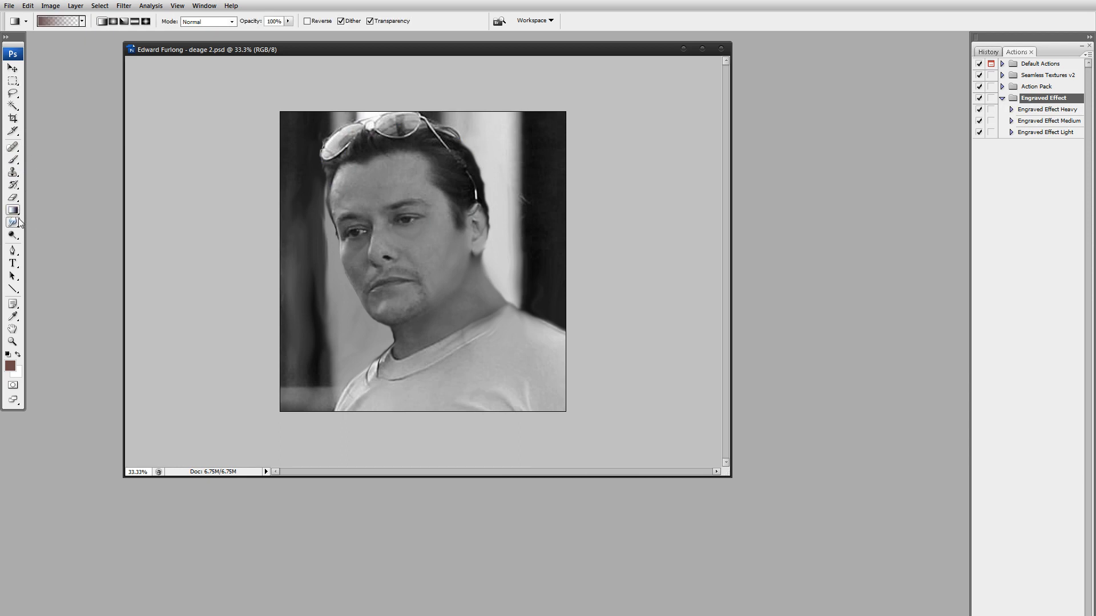
pyautogui.rightClick(13, 210)
pyautogui.click(41, 220)
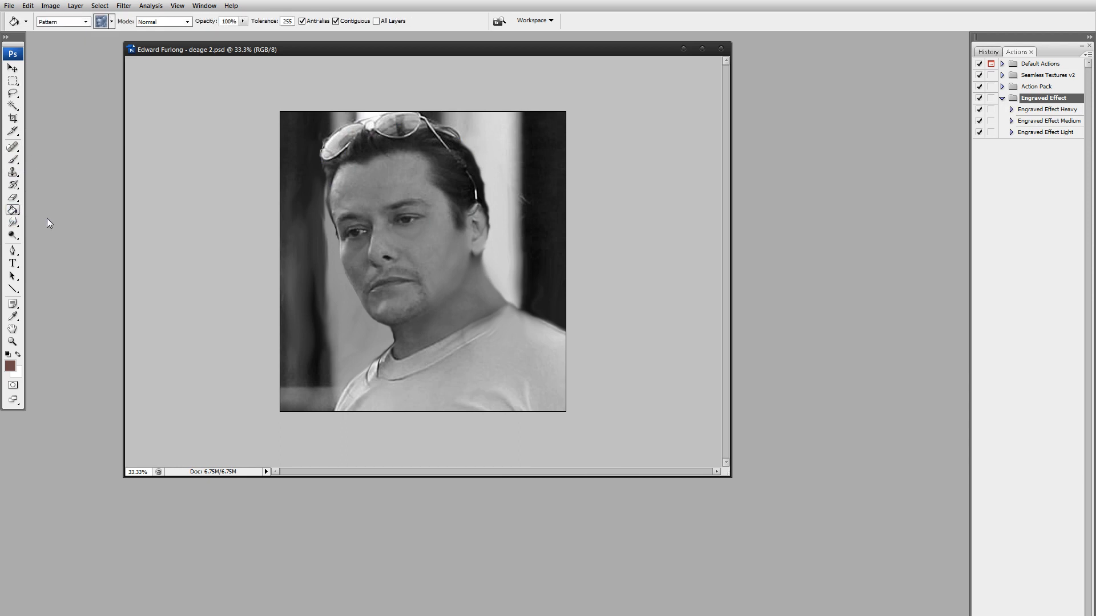
pyautogui.click(113, 21)
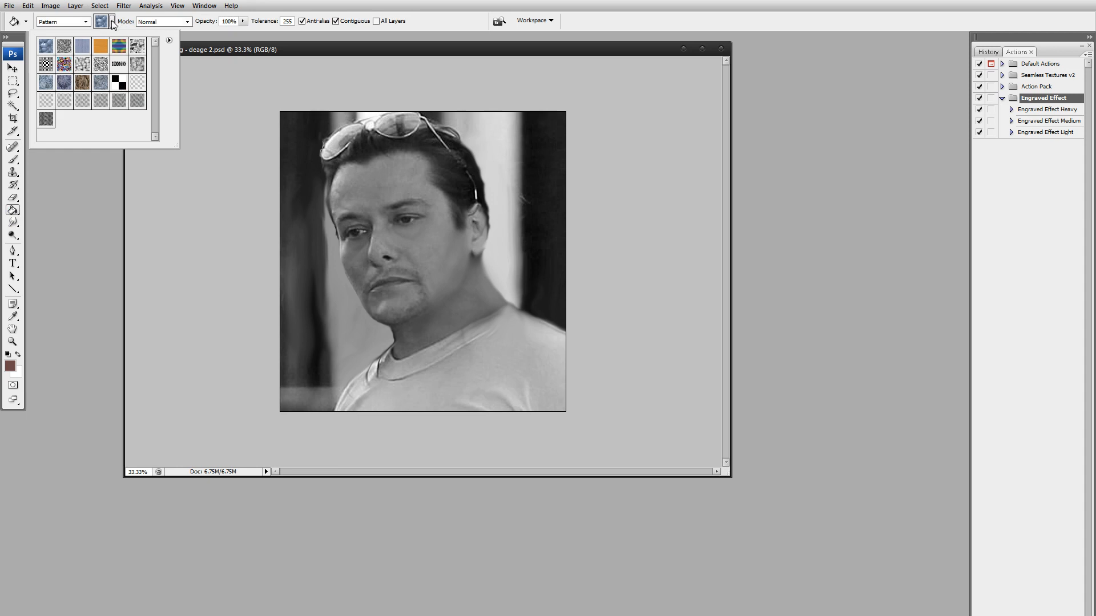
pyautogui.click(170, 40)
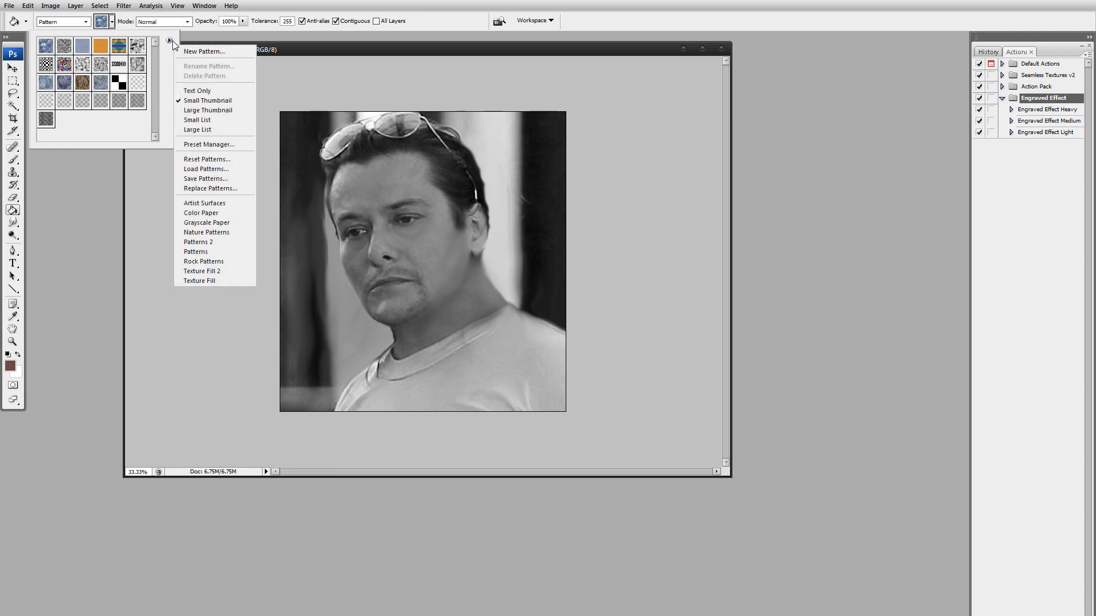
pyautogui.click(227, 170)
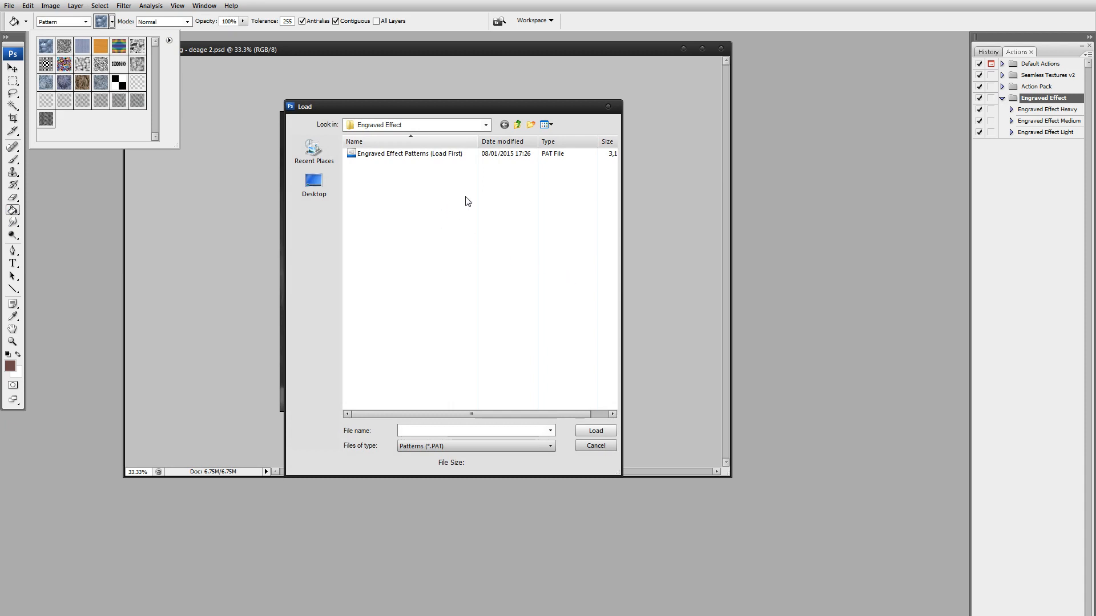
pyautogui.moveTo(432, 157); pyautogui.dragTo(662, 226)
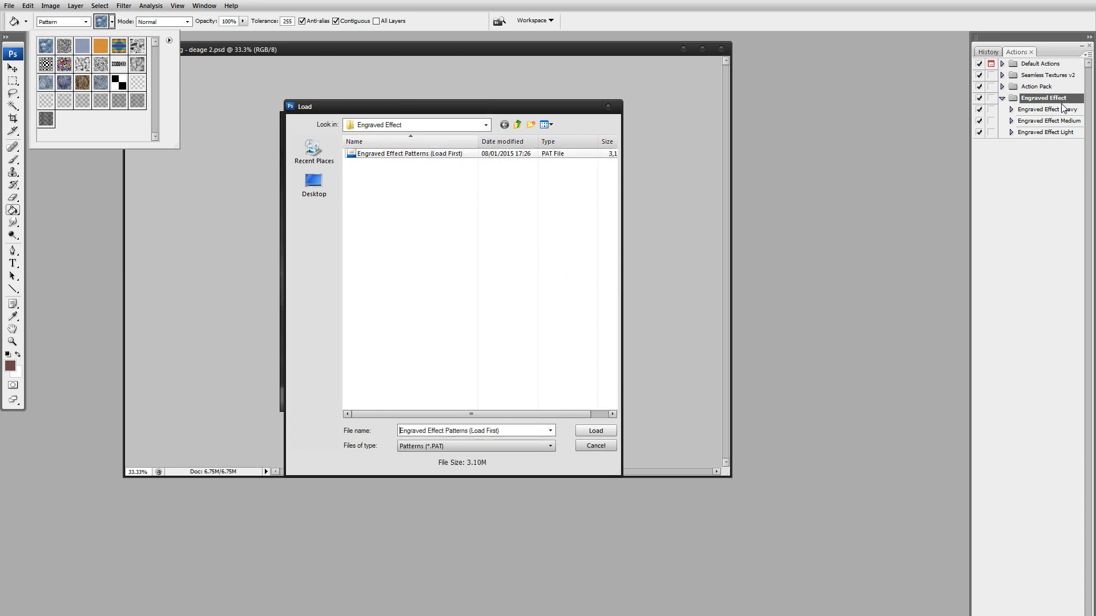
pyautogui.click(595, 445)
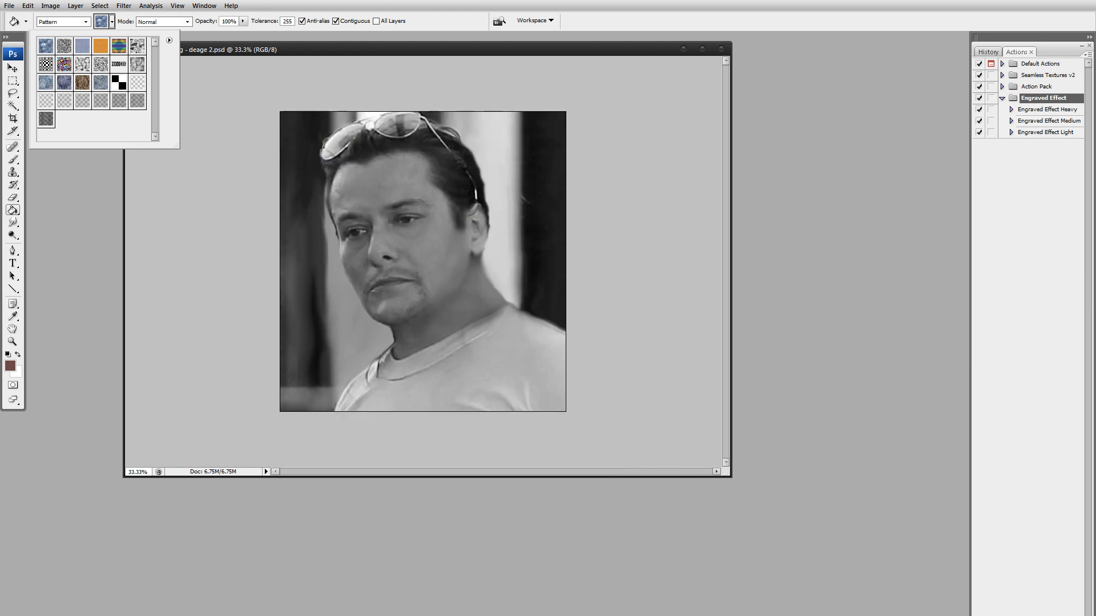
pyautogui.click(201, 112)
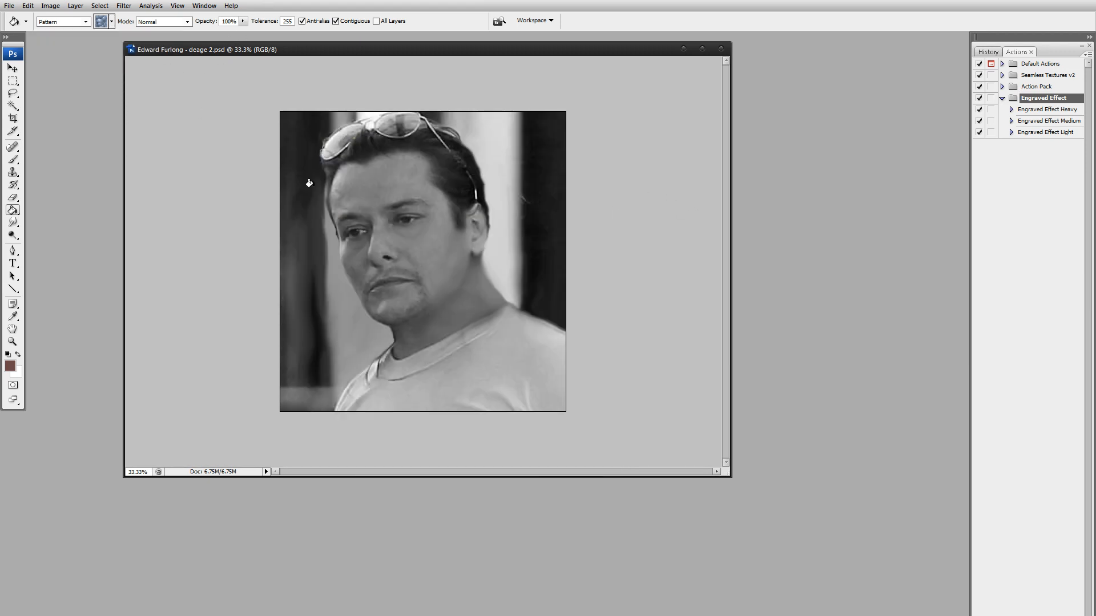
pyautogui.click(13, 81)
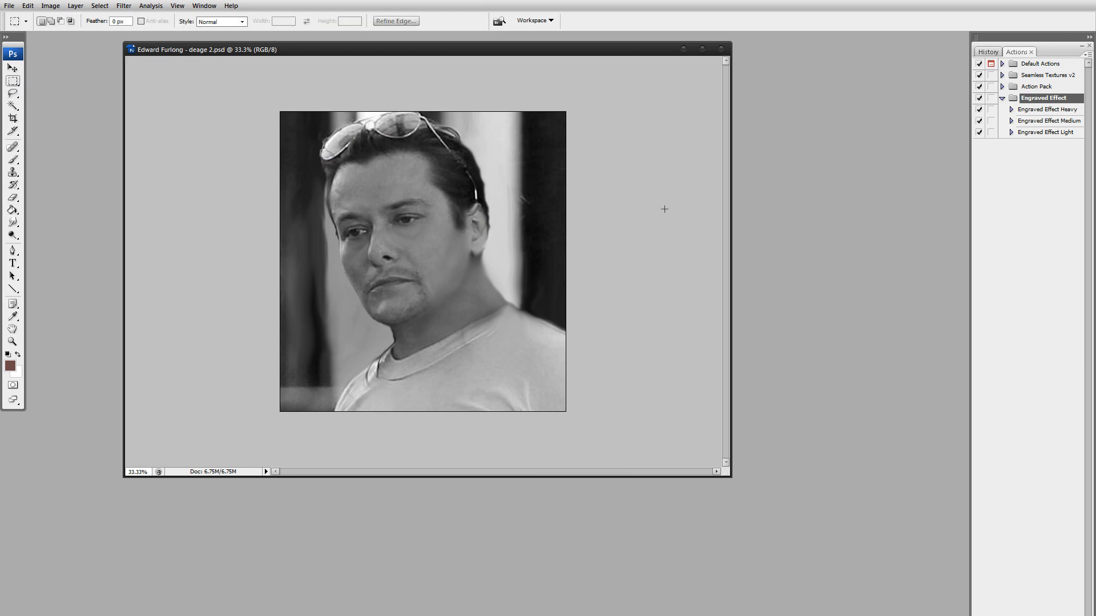
# - Duplicate the portrait document and arrange the windows, shrinking and centring the copy and minimizing the original
pyautogui.press('F2')
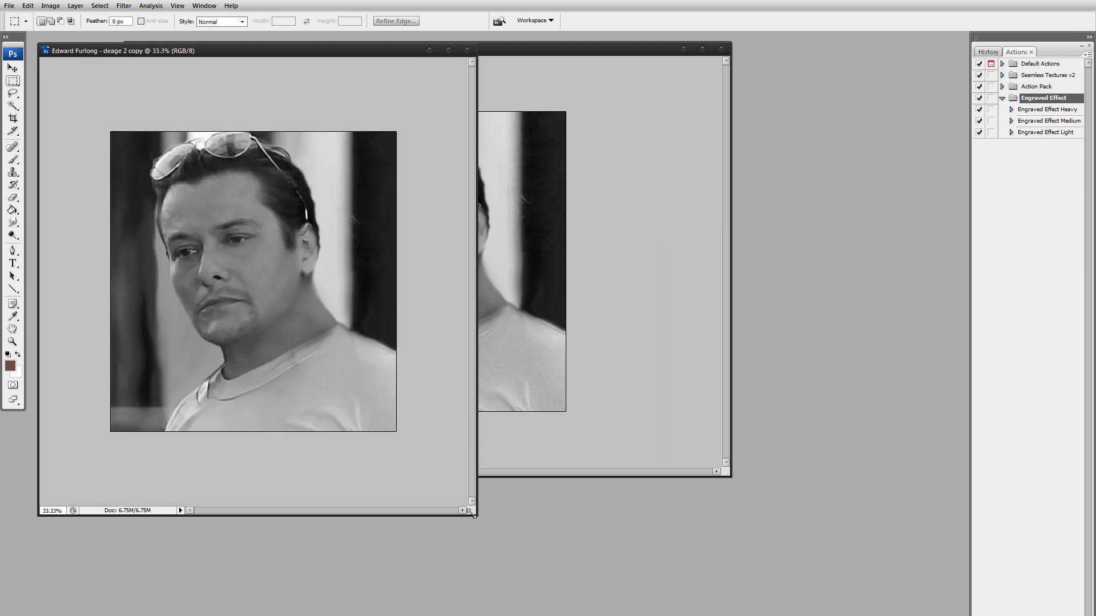
pyautogui.moveTo(471, 513); pyautogui.dragTo(394, 464)
pyautogui.moveTo(271, 47); pyautogui.dragTo(483, 60)
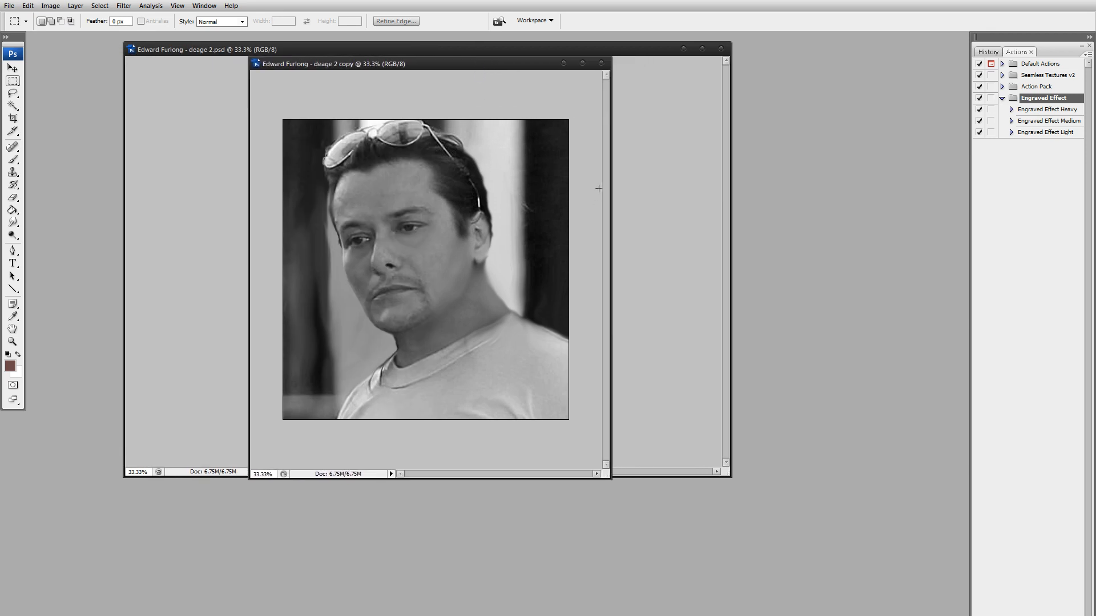
pyautogui.click(682, 48)
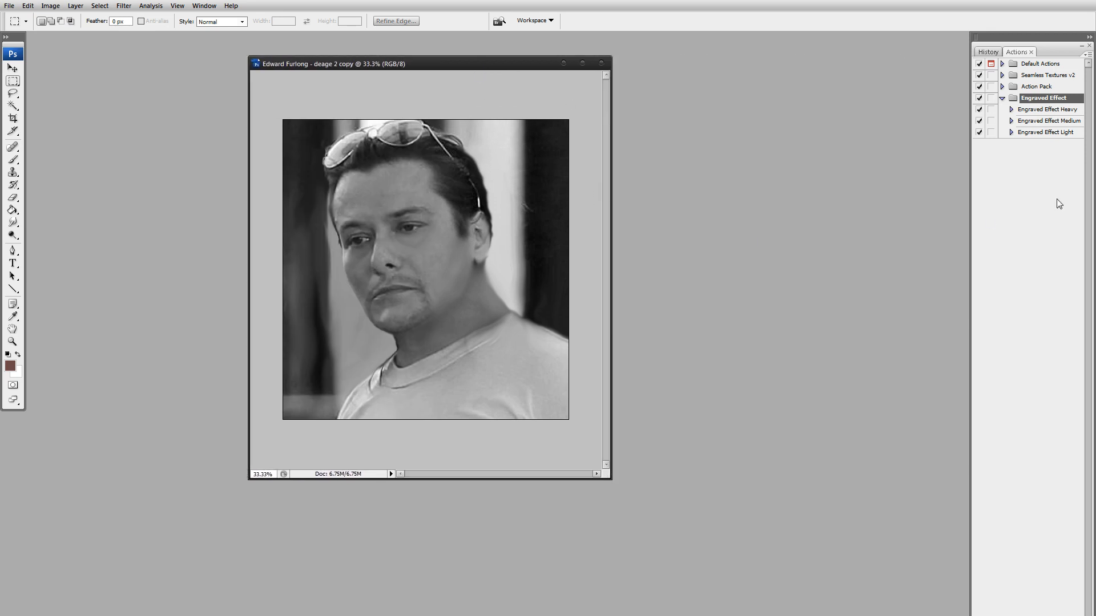
# - Select the Engraved Effect Light action and place the enlarged, floating Actions palette beside the image
pyautogui.click(1045, 132)
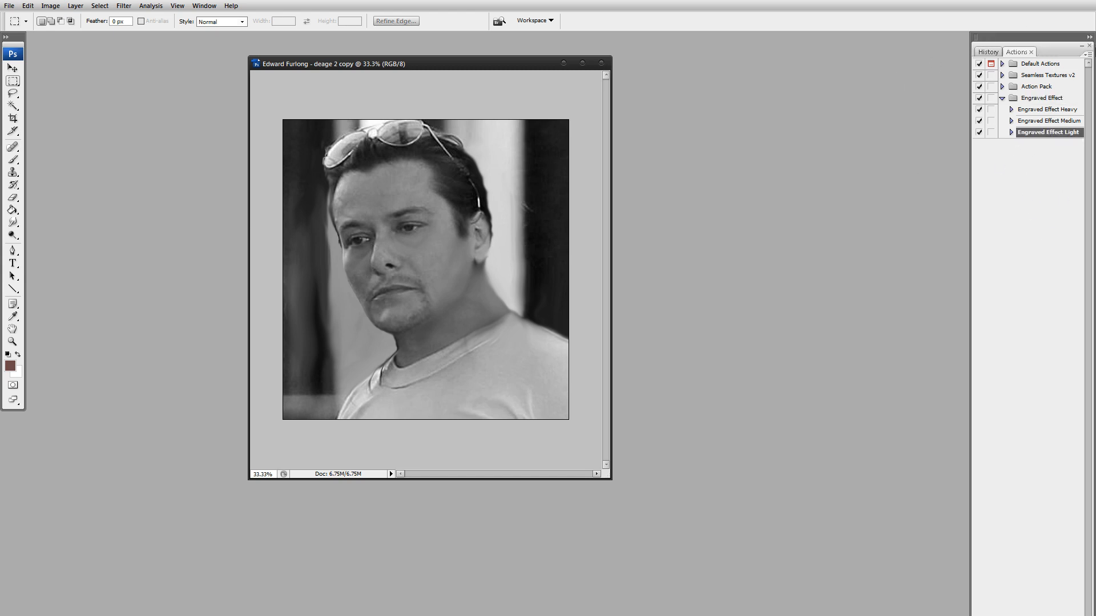
pyautogui.moveTo(1080, 50); pyautogui.dragTo(773, 71)
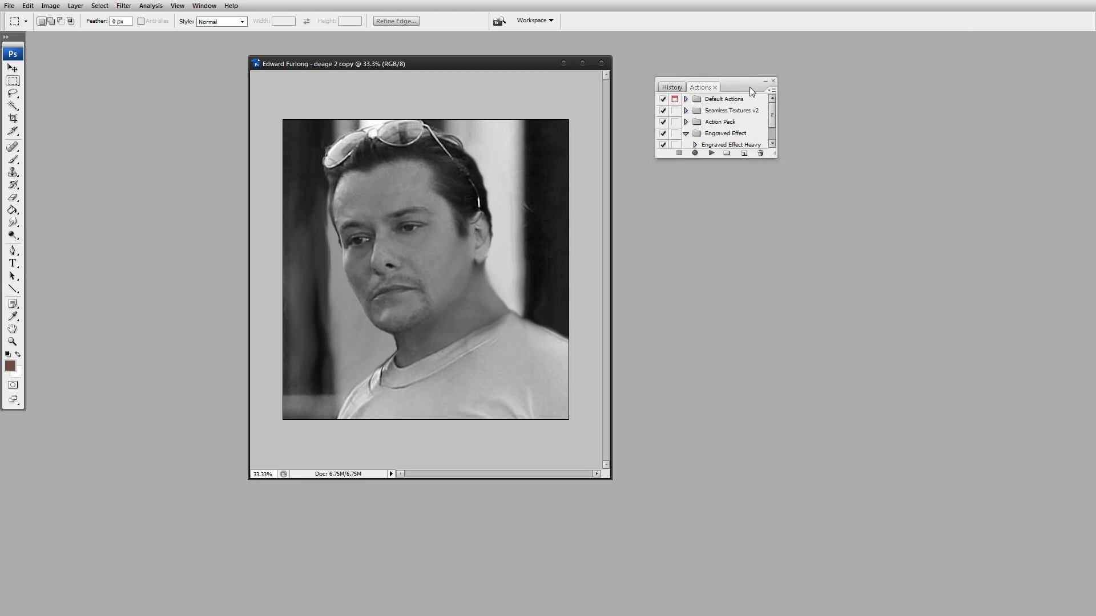
pyautogui.moveTo(783, 122); pyautogui.dragTo(871, 269)
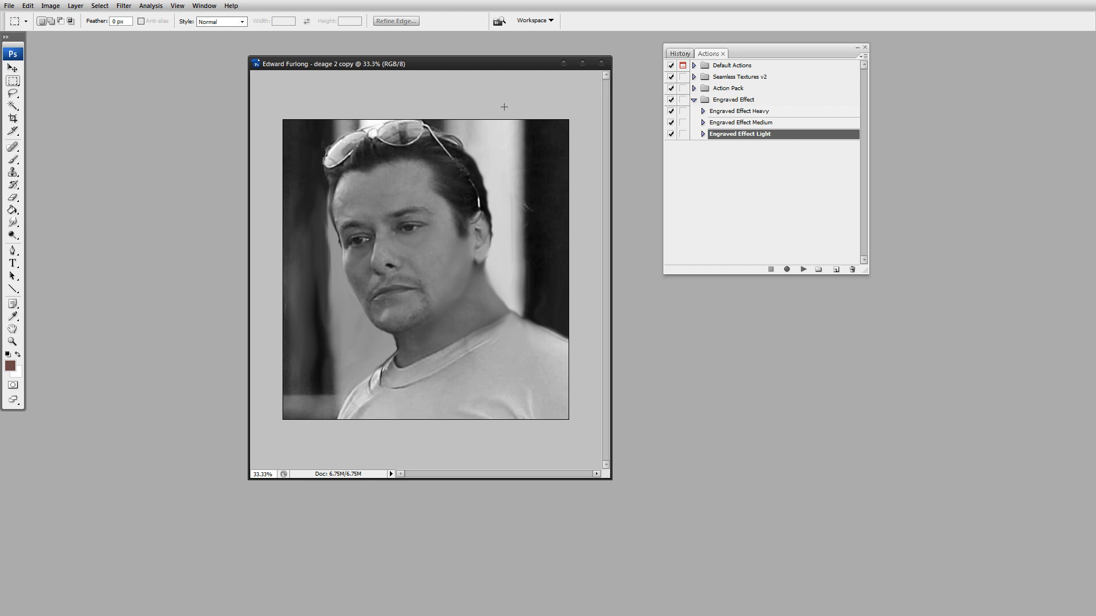
# - Check the copy's pixel dimensions and resolution in Image Size without changing them
pyautogui.hotkey('ctrl', 'alt', 'i')
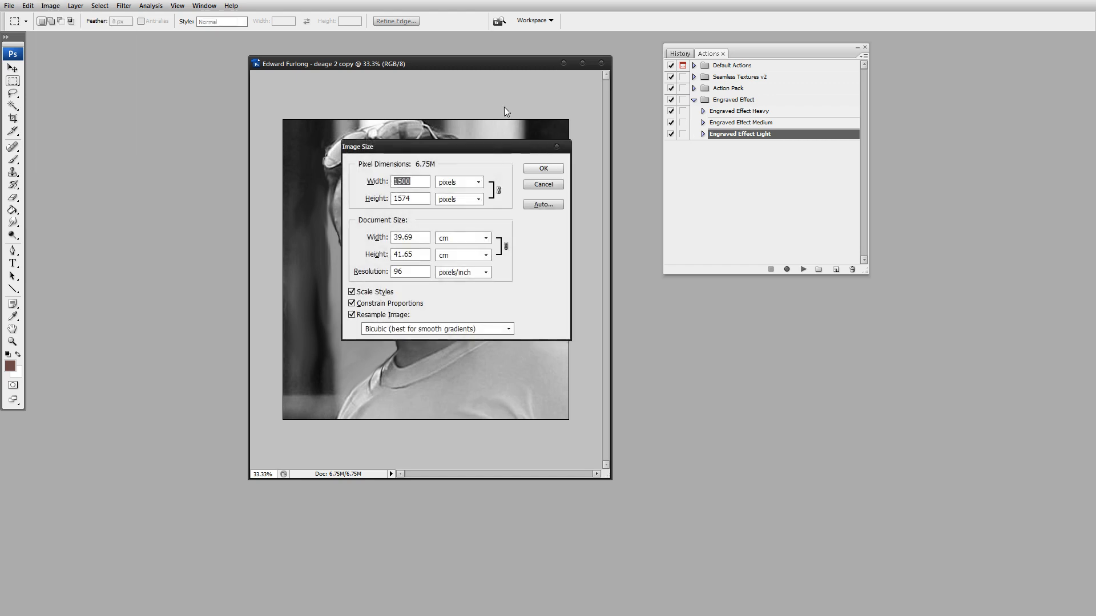
pyautogui.moveTo(437, 142); pyautogui.dragTo(582, 106)
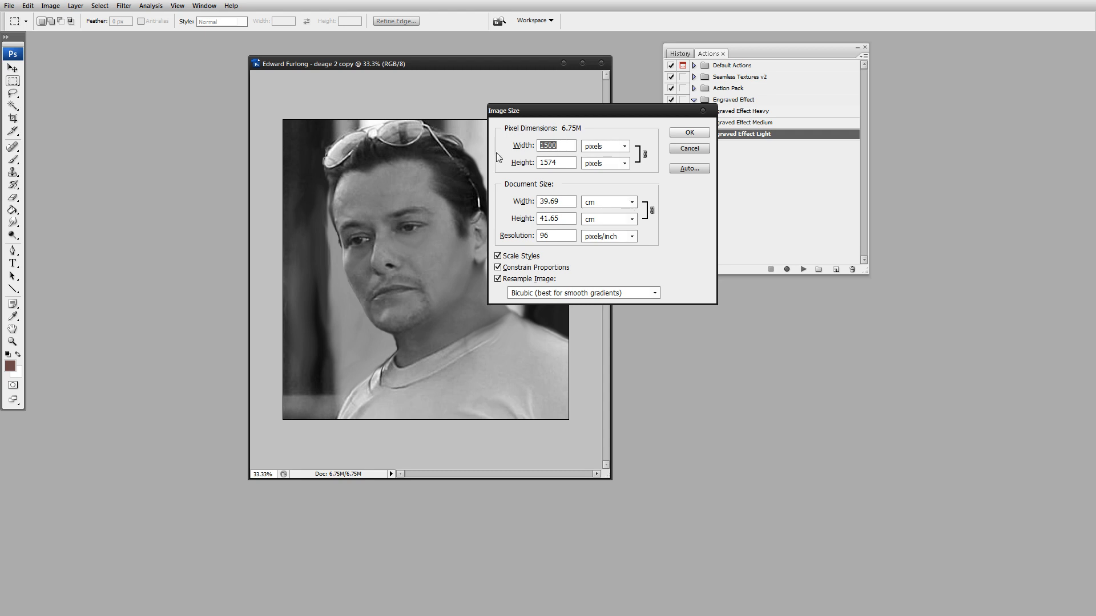
pyautogui.click(687, 147)
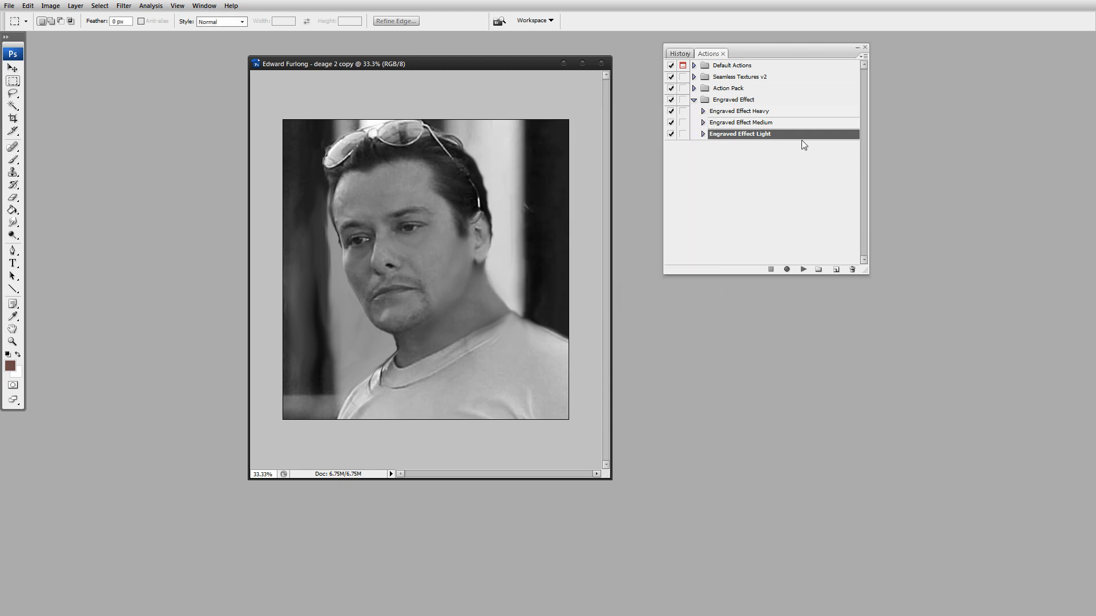
# - Run the Engraved Effect Light action on the portrait copy and enlarge its window to fit the whole image at 50% zoom
pyautogui.click(804, 270)
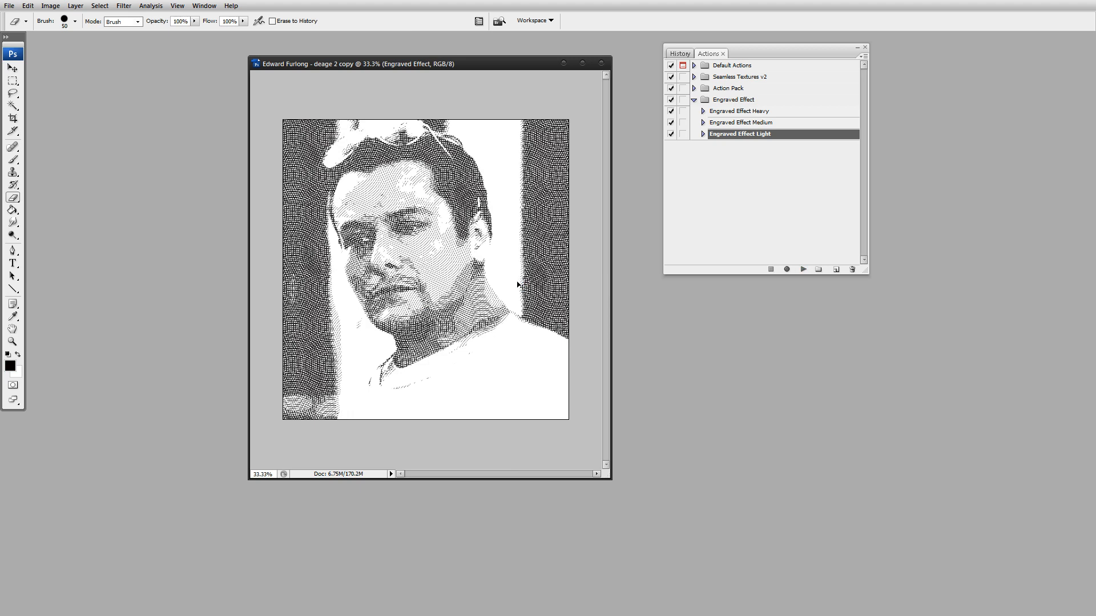
pyautogui.hotkey('ctrl', '+')
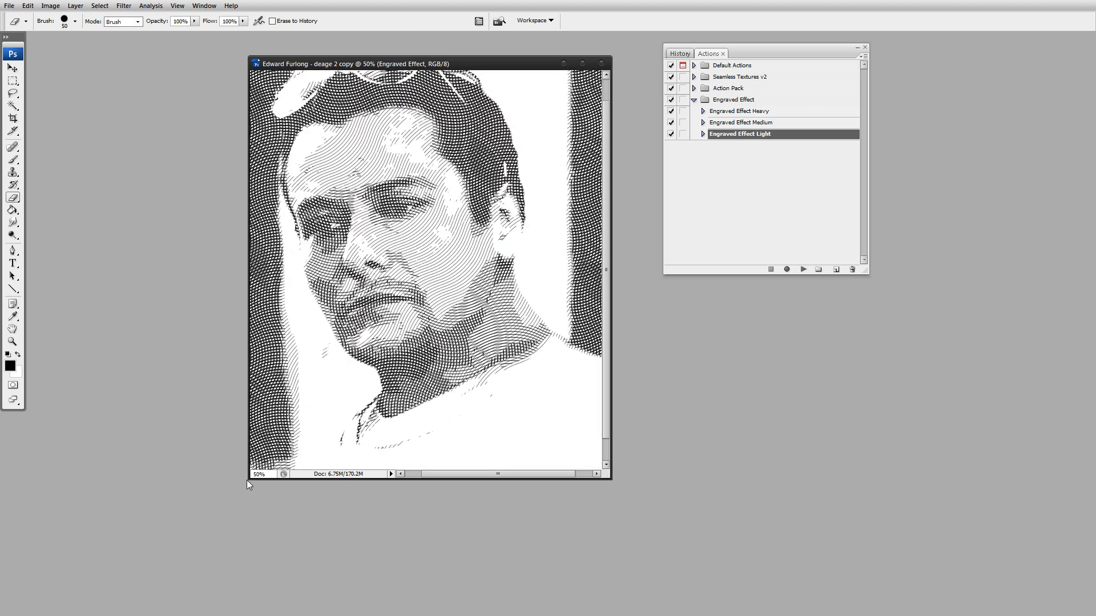
pyautogui.moveTo(249, 482); pyautogui.dragTo(61, 574)
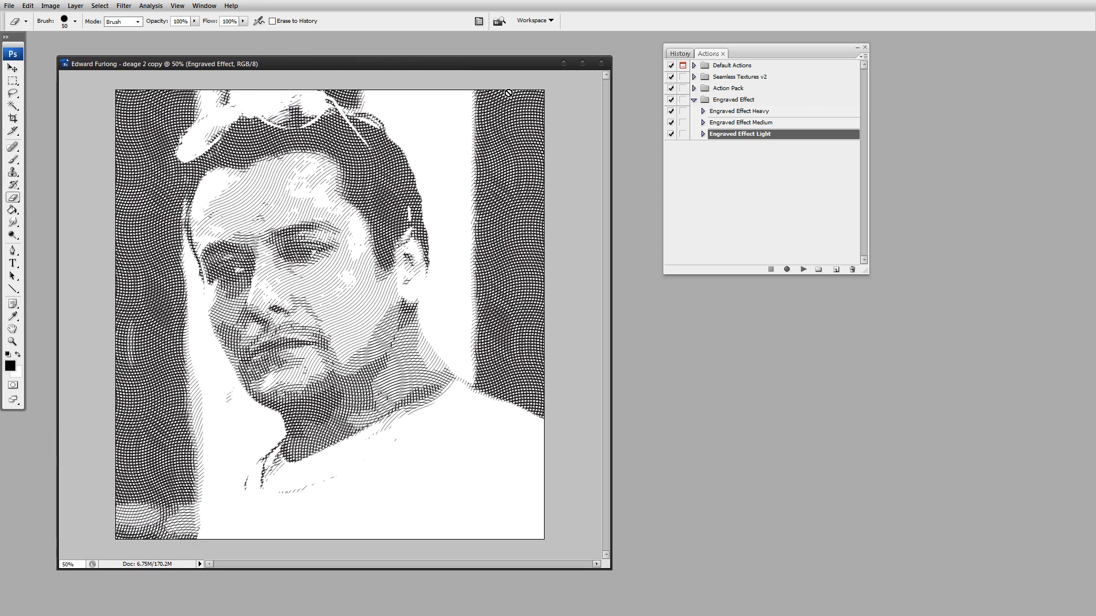
pyautogui.moveTo(444, 67); pyautogui.dragTo(487, 49)
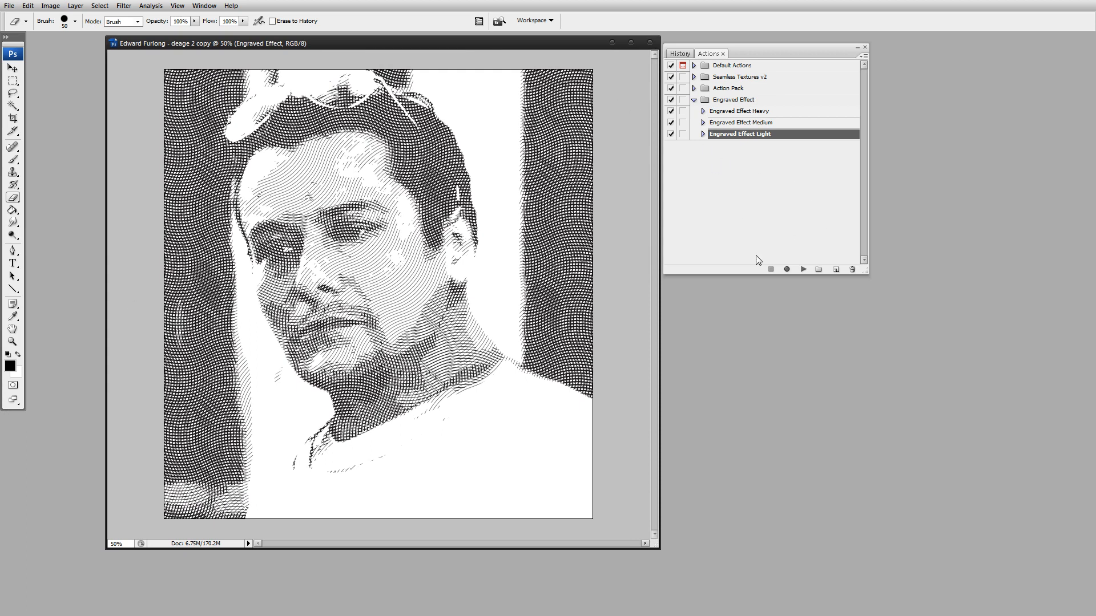
# - Display the document's layers, deselect the active layer, and expand the Engraved Effect group
pyautogui.press('F7')
pyautogui.click(887, 231)
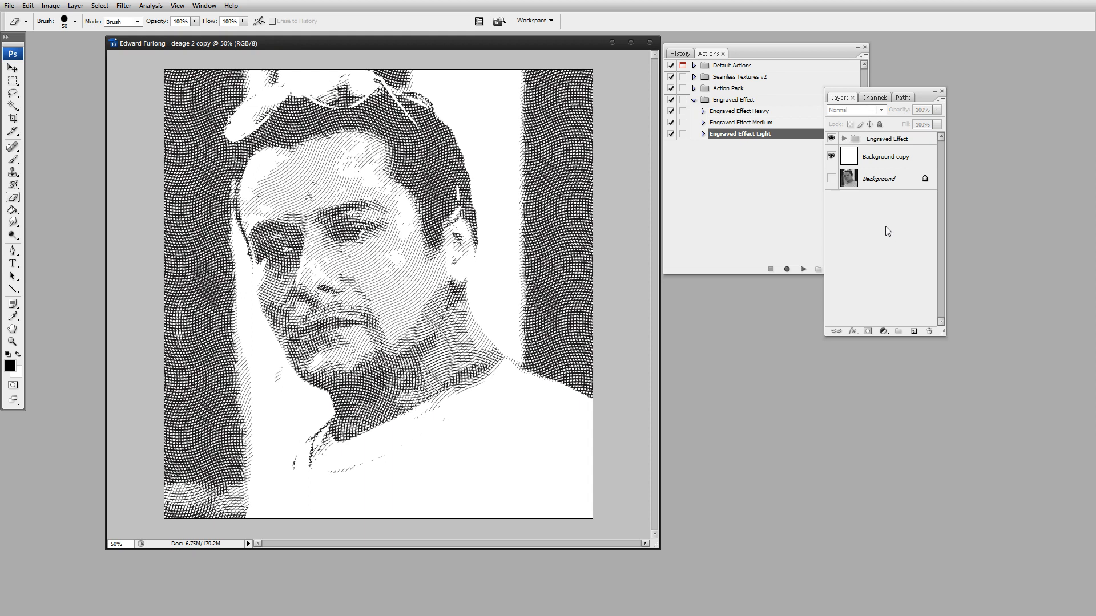
pyautogui.click(844, 138)
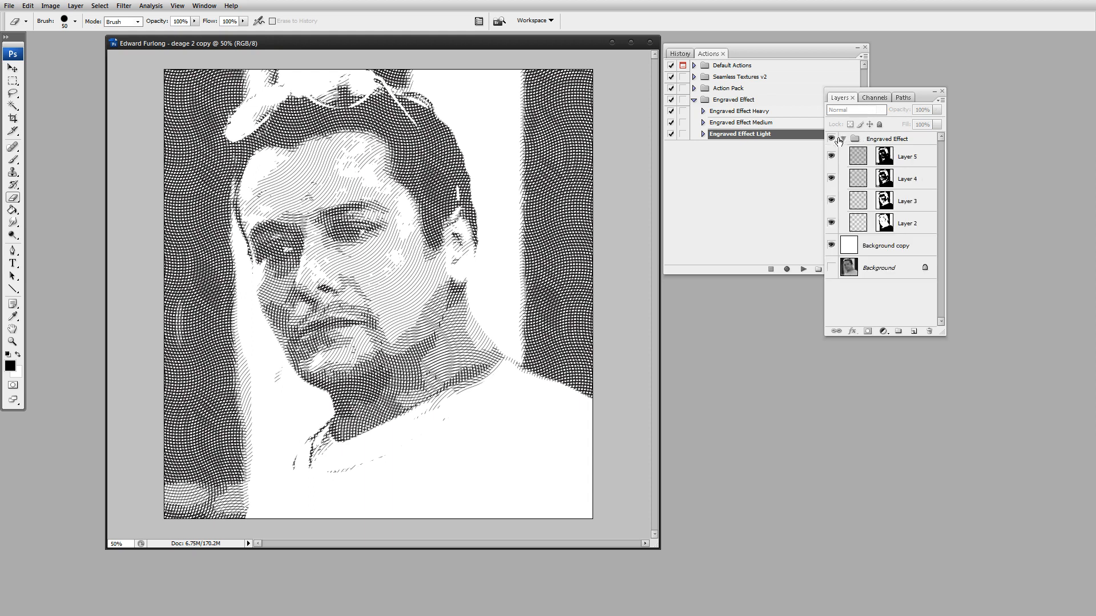
# - Examine the line patterns of Layer 2 and Layer 3 separately and combined, with Layers 4 and 5 hidden
pyautogui.moveTo(834, 215); pyautogui.dragTo(831, 155)
pyautogui.click(831, 224)
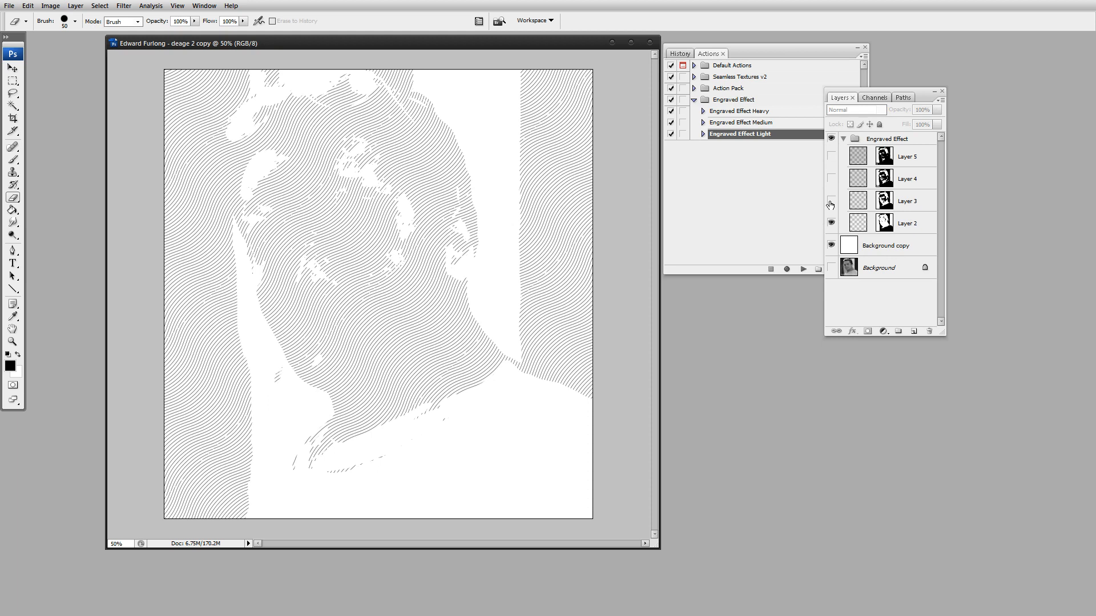
pyautogui.click(831, 201)
pyautogui.click(831, 223)
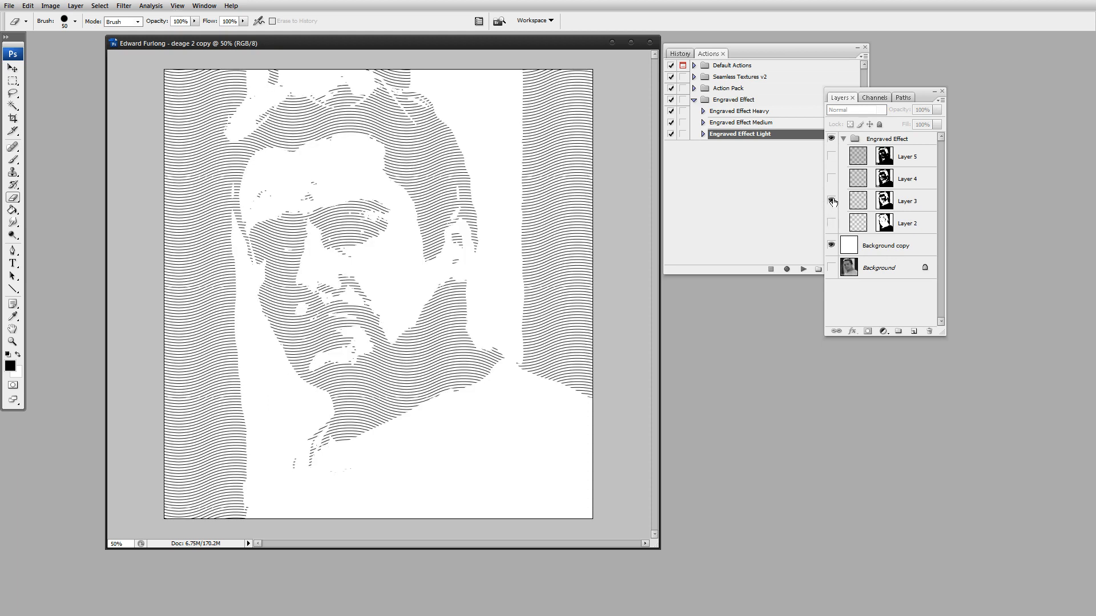
pyautogui.click(831, 223)
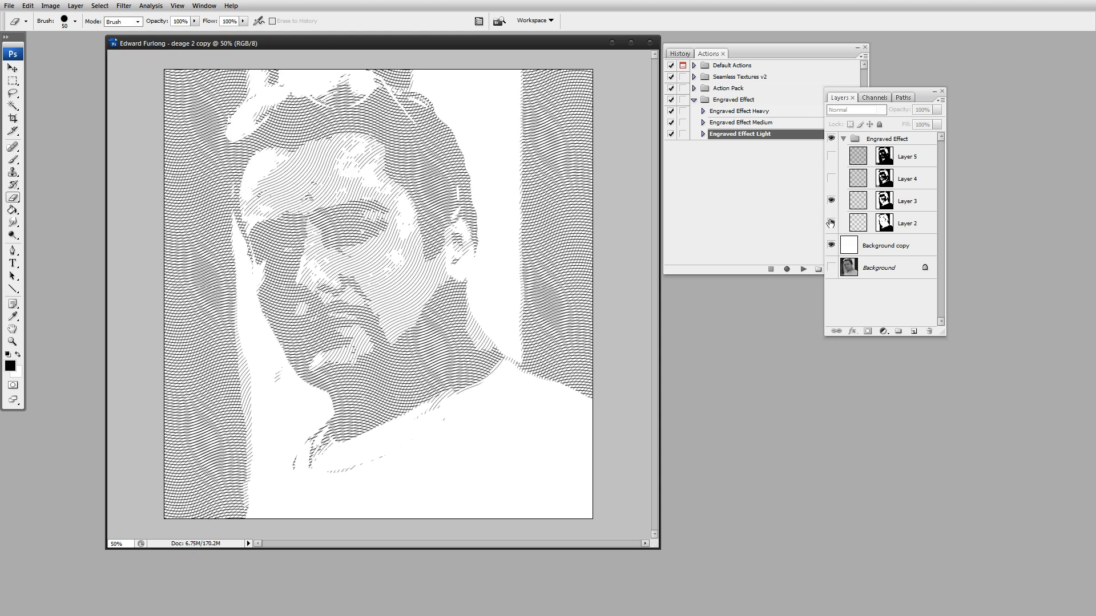
# - Examine Layer 4's line pattern over Layer 2 with Layer 3 hidden, and view Layer 4 on its own
pyautogui.click(831, 178)
pyautogui.click(832, 201)
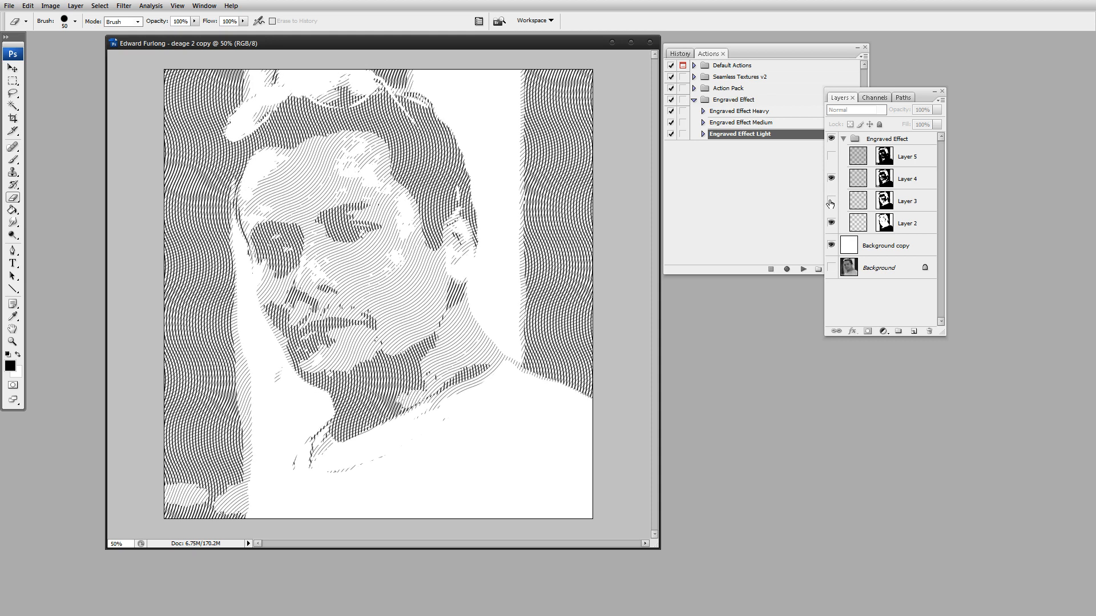
pyautogui.click(831, 223)
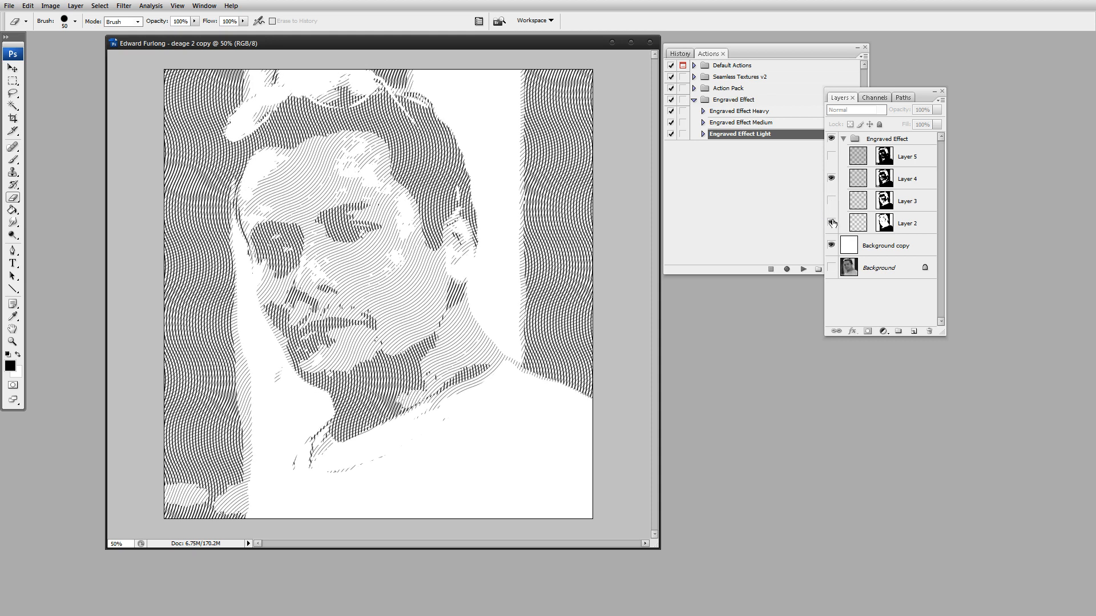
pyautogui.click(831, 179)
pyautogui.click(831, 180)
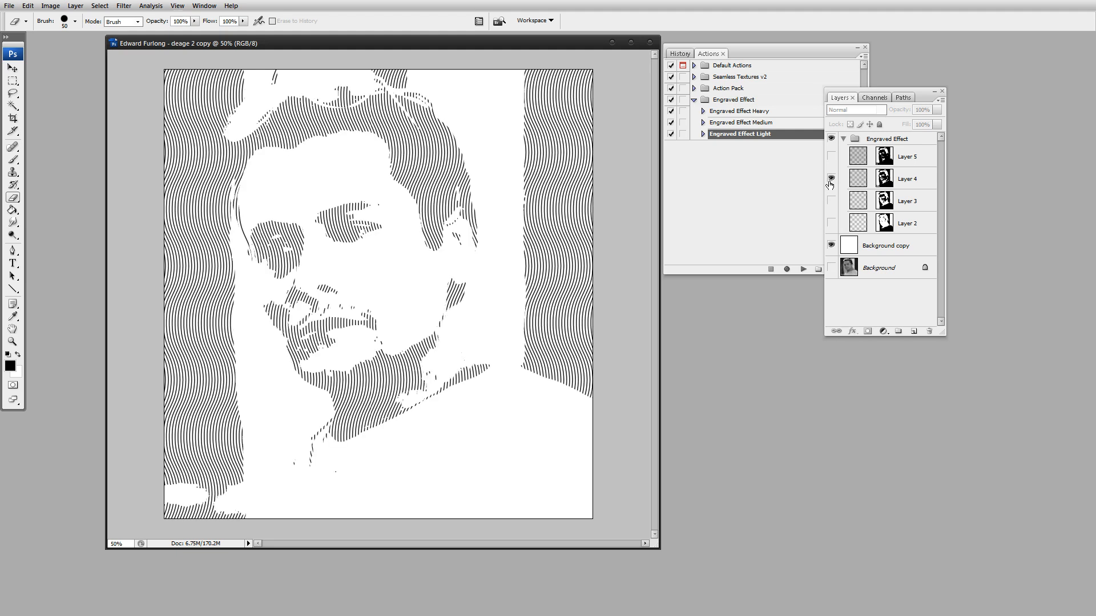
# - Compare Layer 5 combined with Layer 4 and alone, leaving Layer 5 hidden and Layers 2 through 4 visible
pyautogui.click(831, 156)
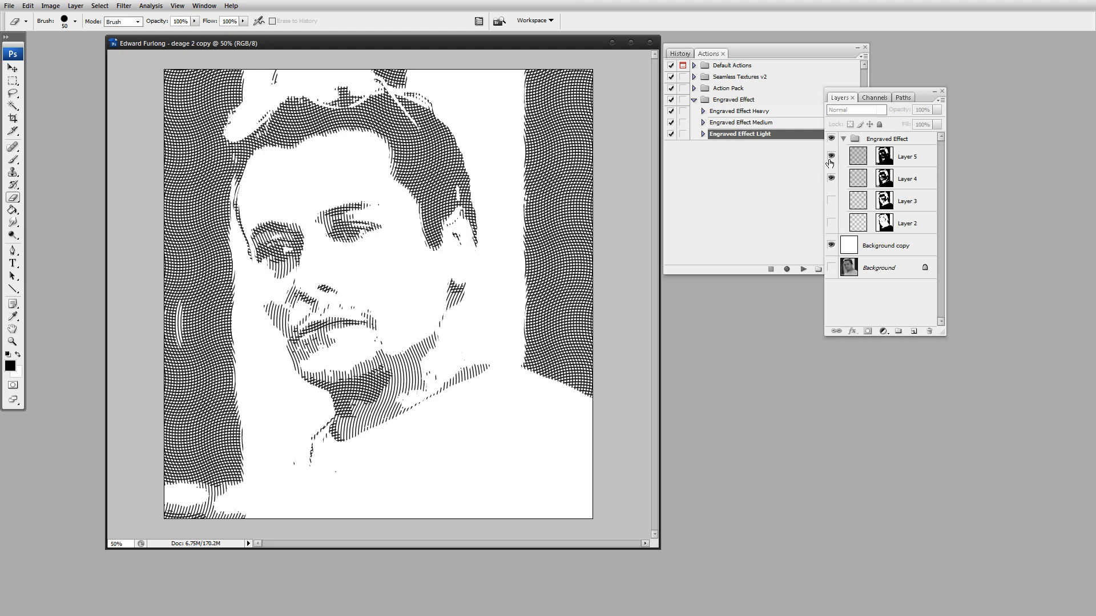
pyautogui.click(831, 179)
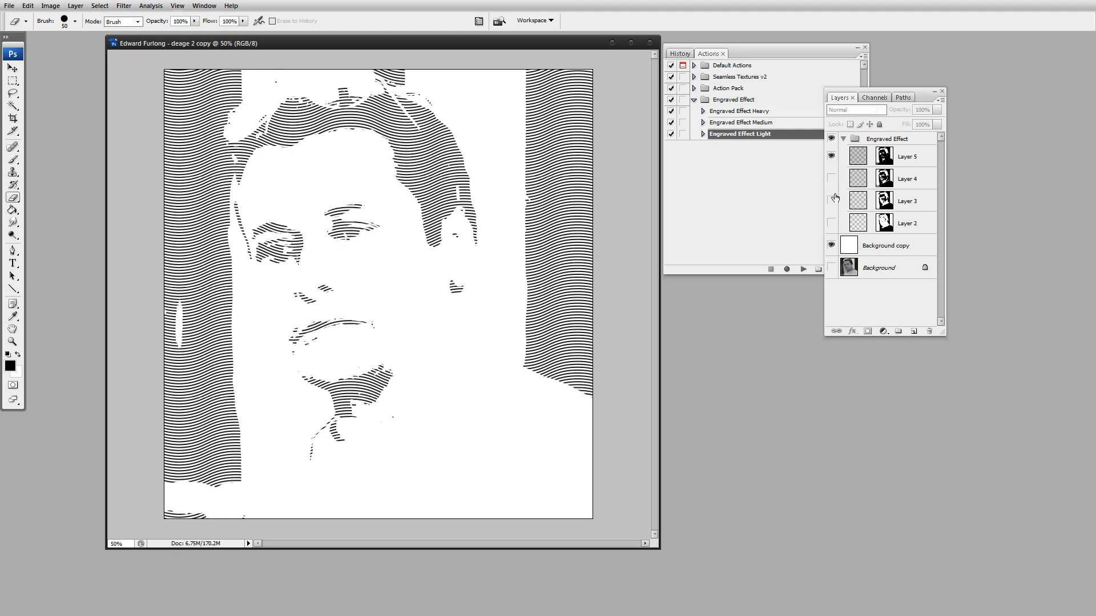
pyautogui.click(831, 179)
pyautogui.click(831, 156)
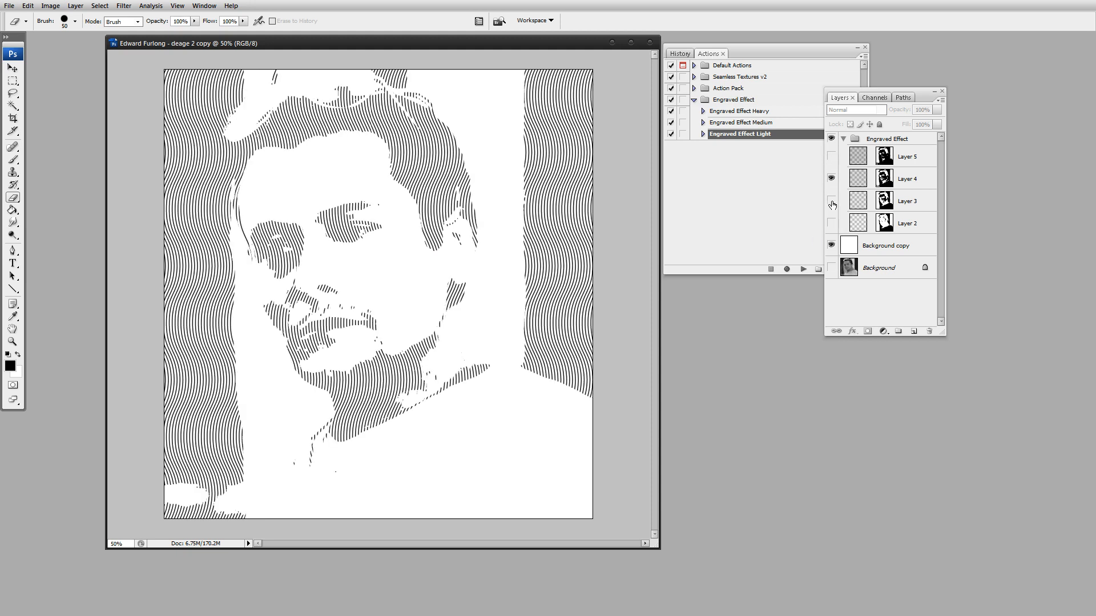
pyautogui.click(831, 201)
pyautogui.click(831, 223)
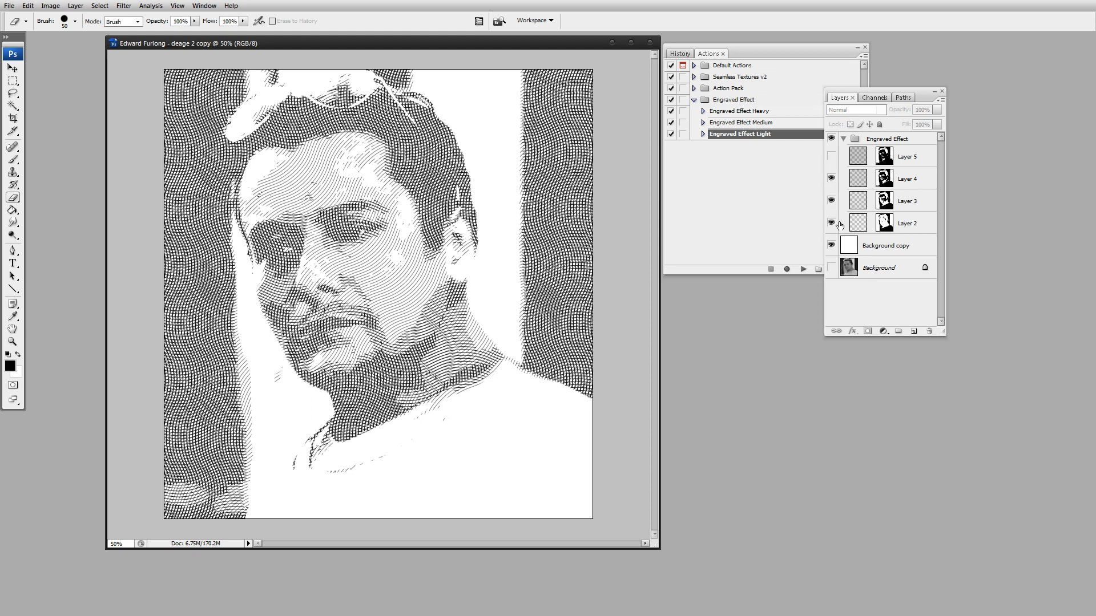
# - Hide Layers 3 and 4, select Layer 2's line artwork, and switch to the Rectangular Marquee tool
pyautogui.moveTo(831, 200); pyautogui.dragTo(831, 170)
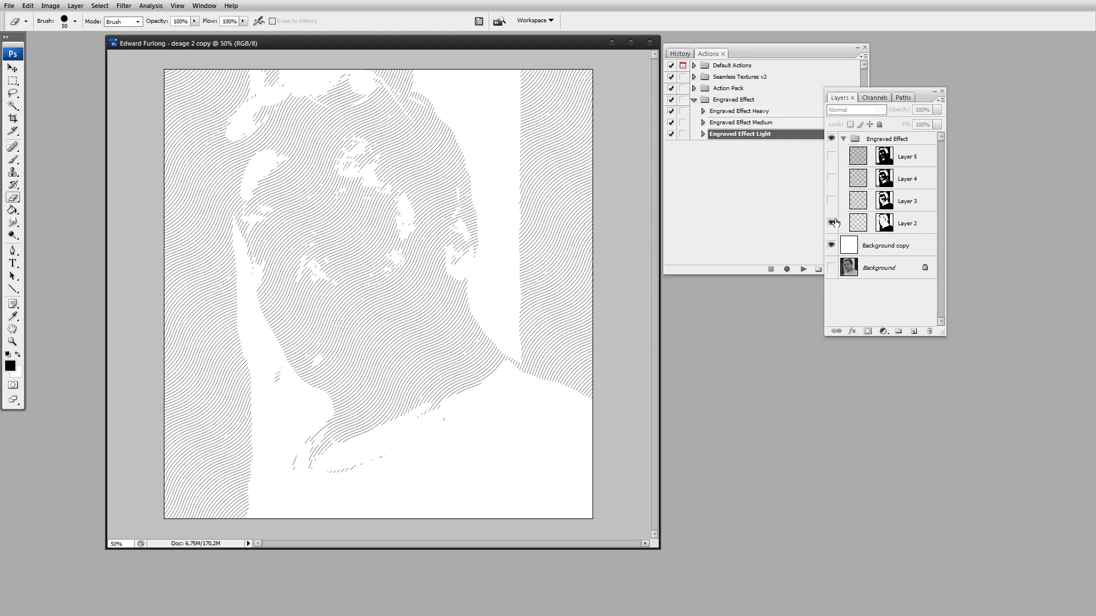
pyautogui.click(855, 223)
pyautogui.press('m')
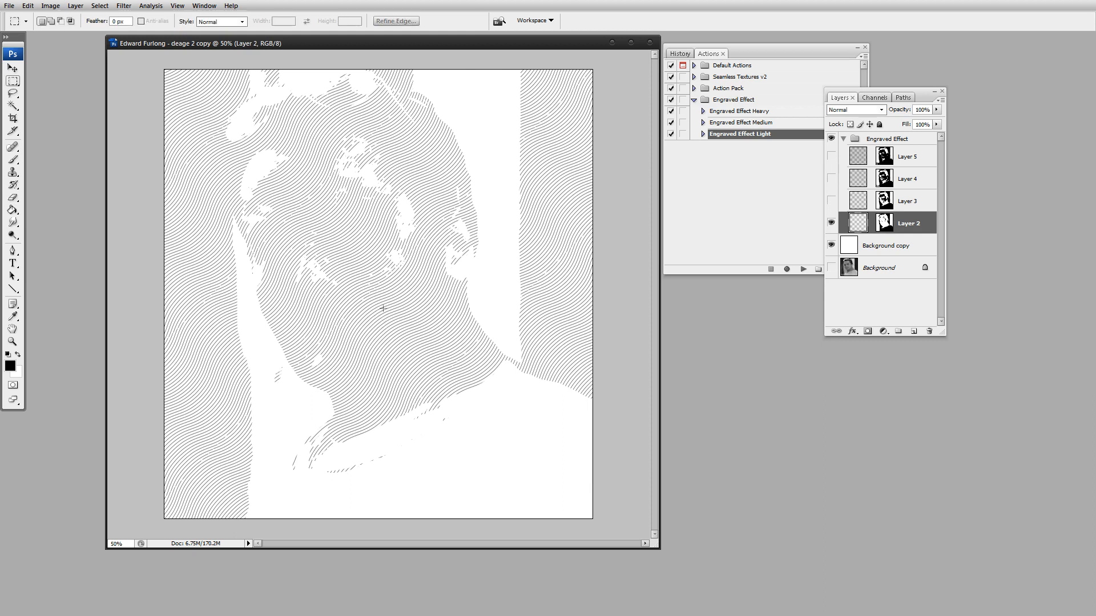
# - Try the Wave distortion on Layer 2's lines with its existing sine settings
pyautogui.click(177, 6)
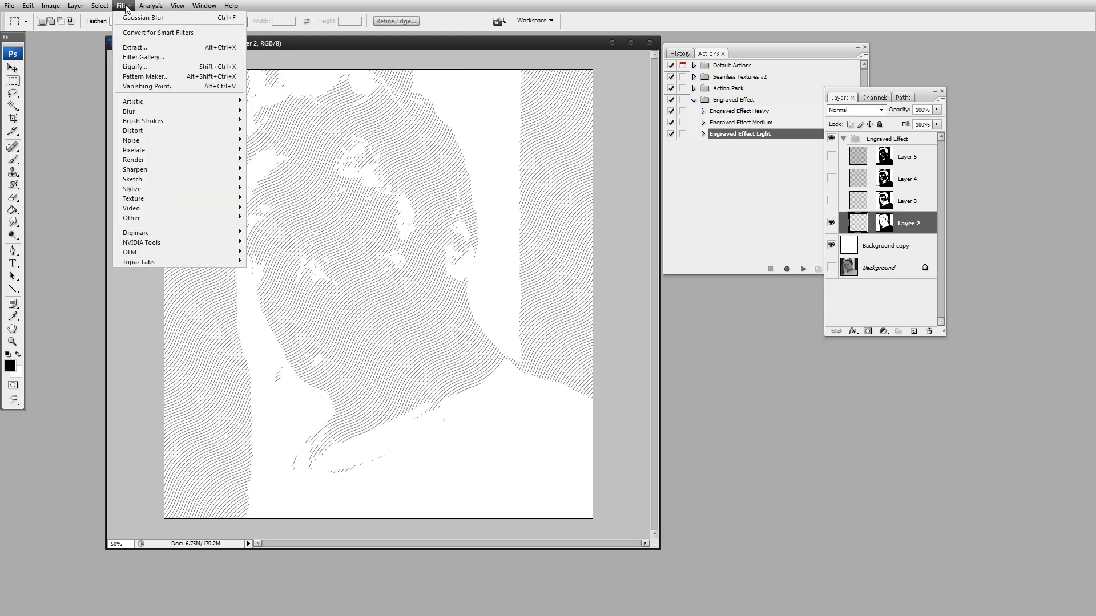
pyautogui.moveTo(182, 209)
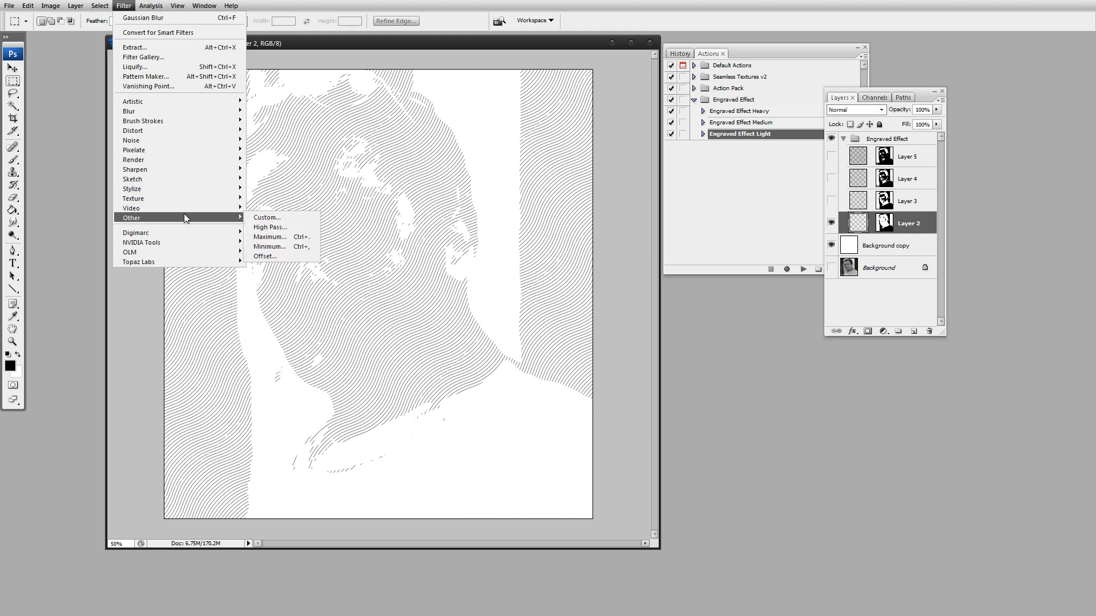
pyautogui.moveTo(229, 132)
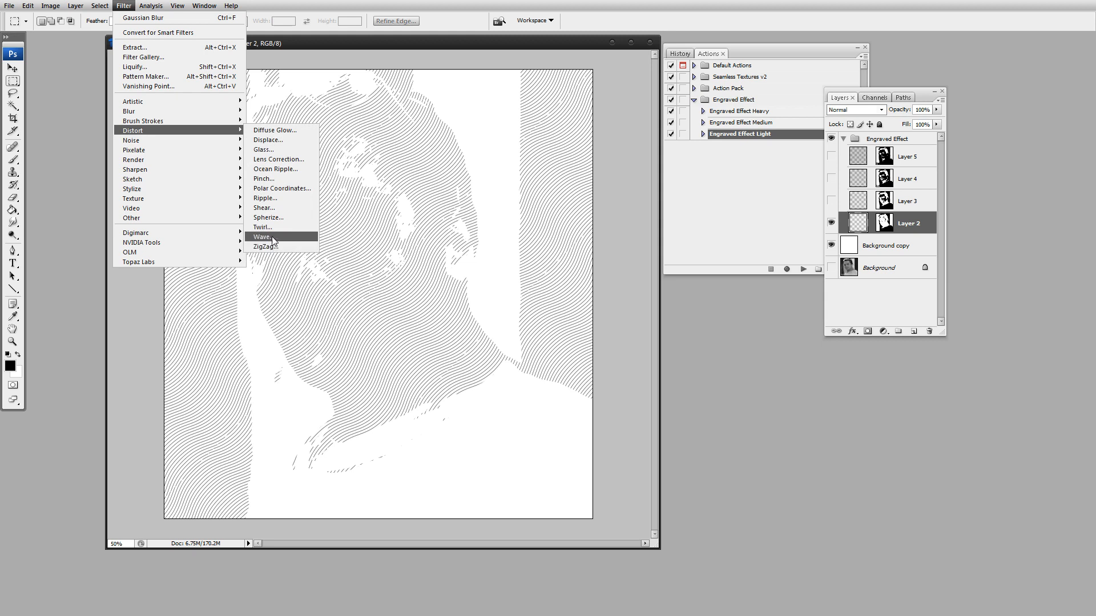
pyautogui.click(267, 237)
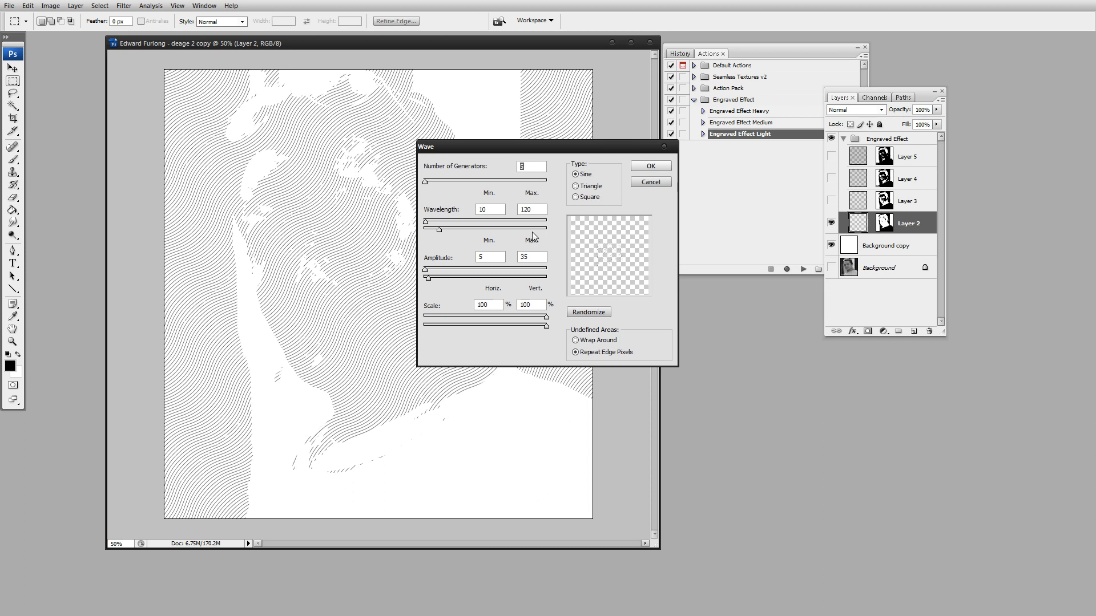
pyautogui.click(651, 166)
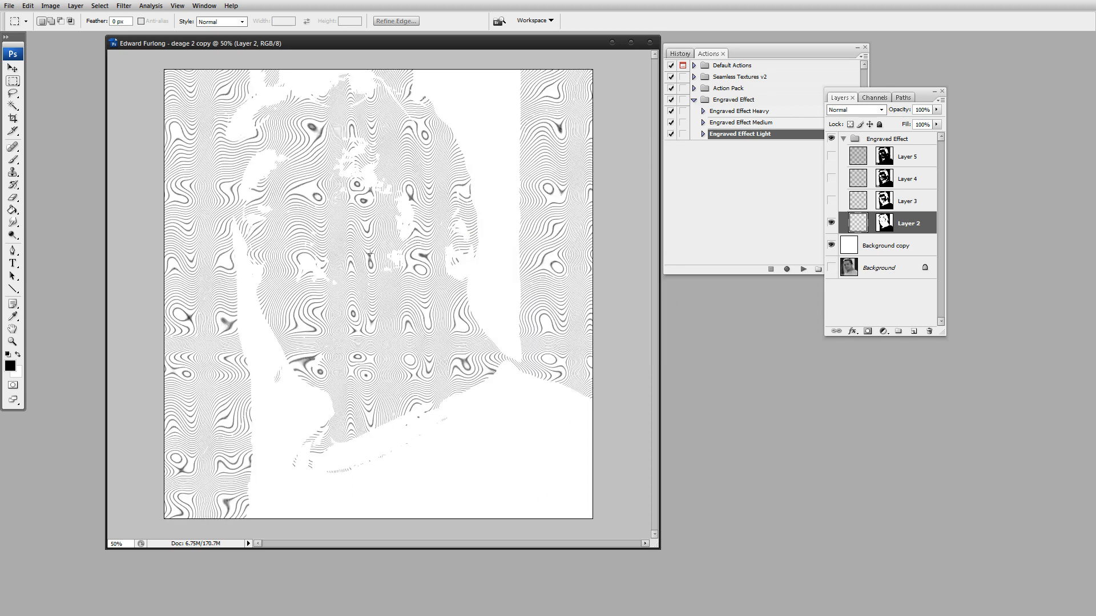
pyautogui.hotkey('ctrl', 'z')
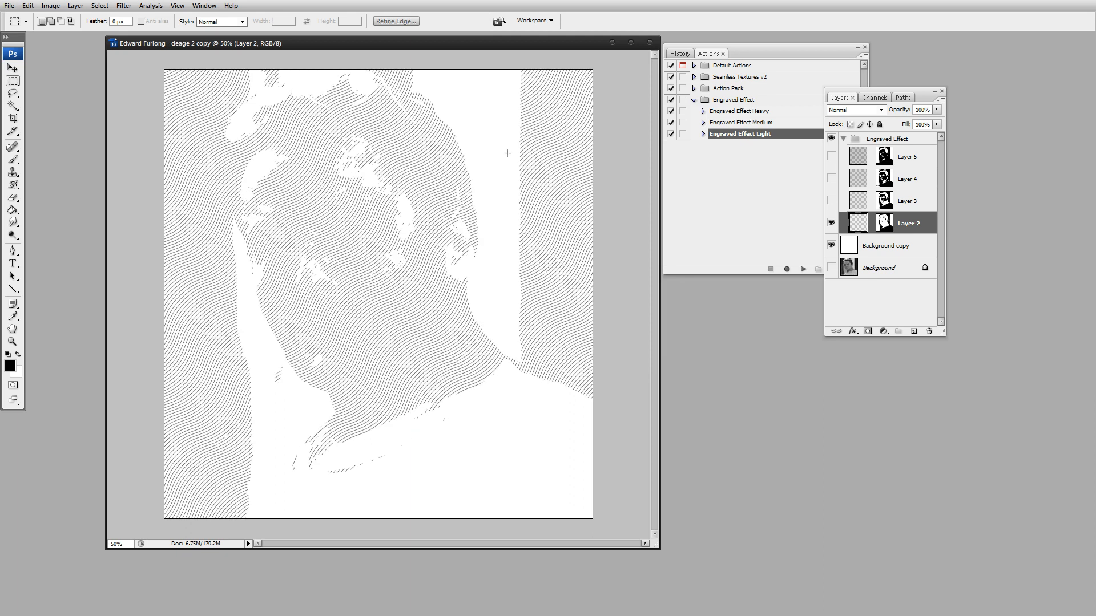
pyautogui.click(151, 6)
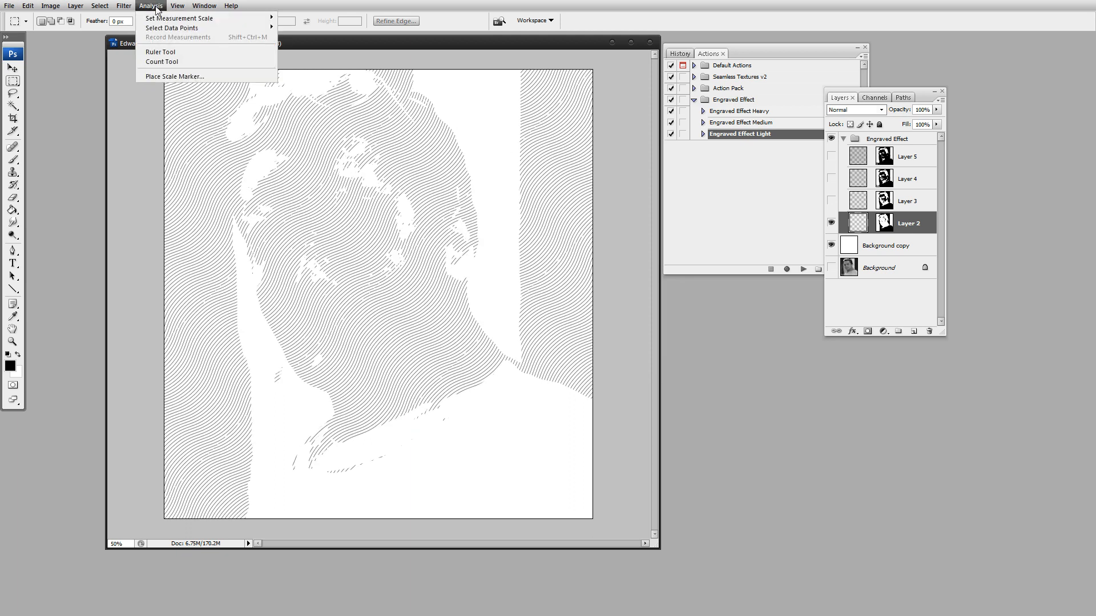
pyautogui.click(134, 19)
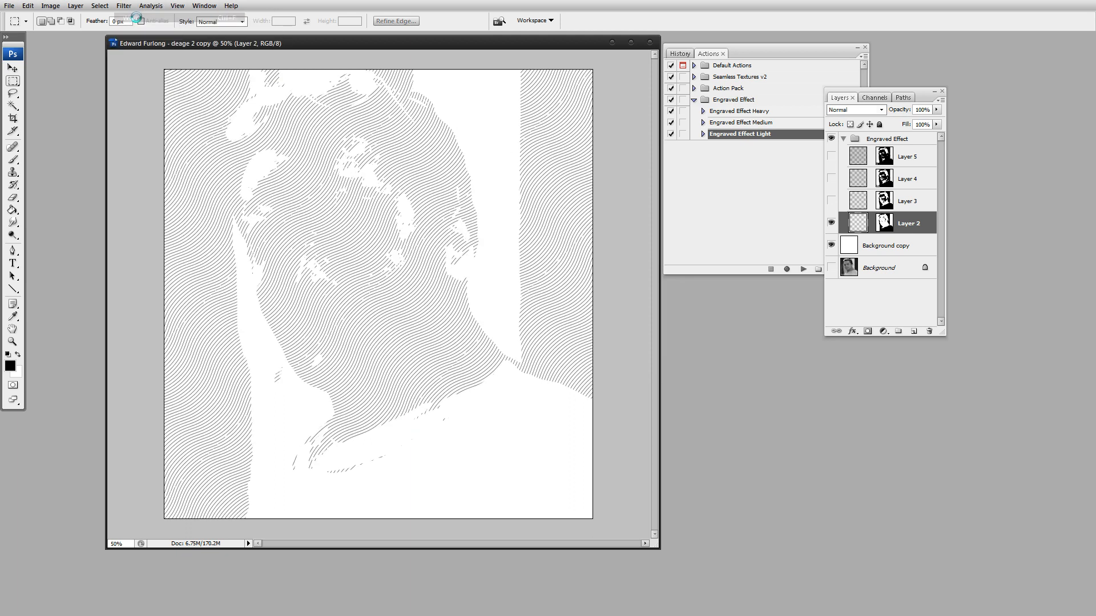
pyautogui.hotkey('ctrl', 'z')
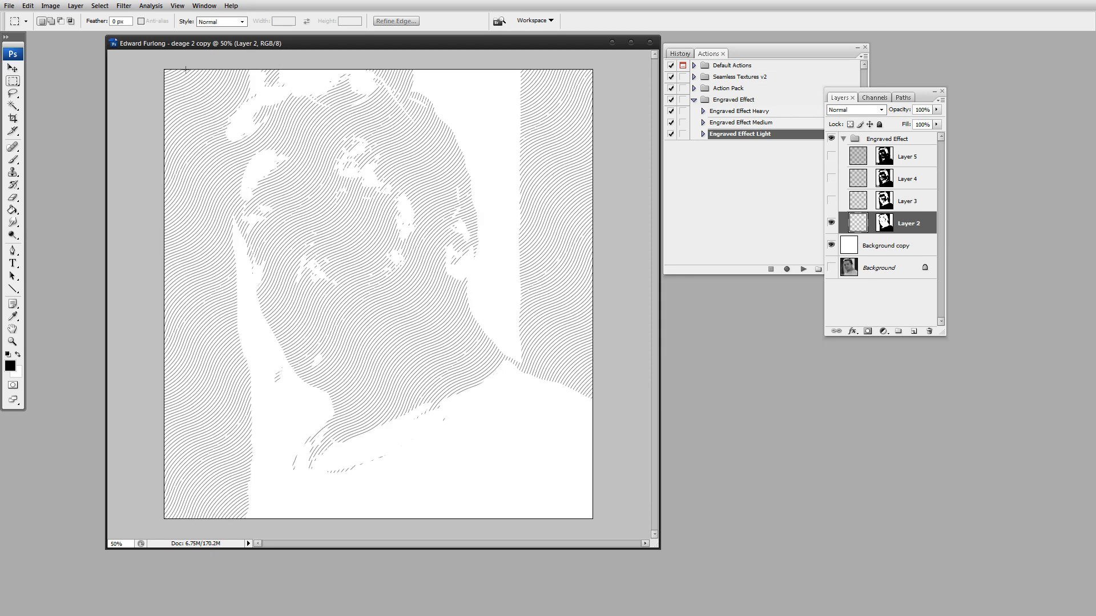
# - Apply the Twirl distortion to Layer 2's lines, keeping the filter's existing angle
pyautogui.click(124, 5)
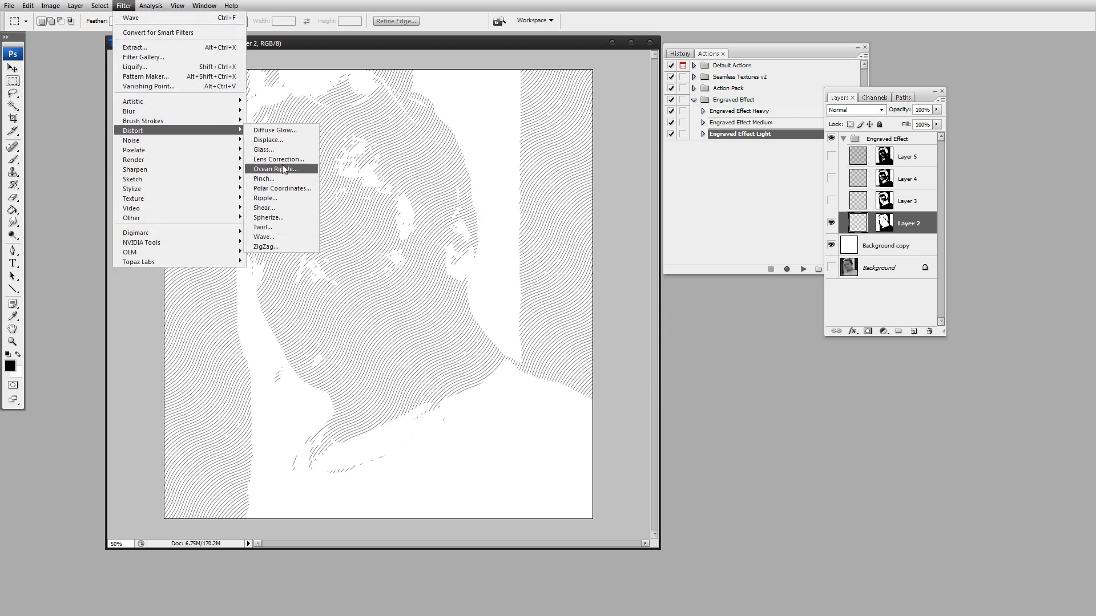
pyautogui.click(275, 226)
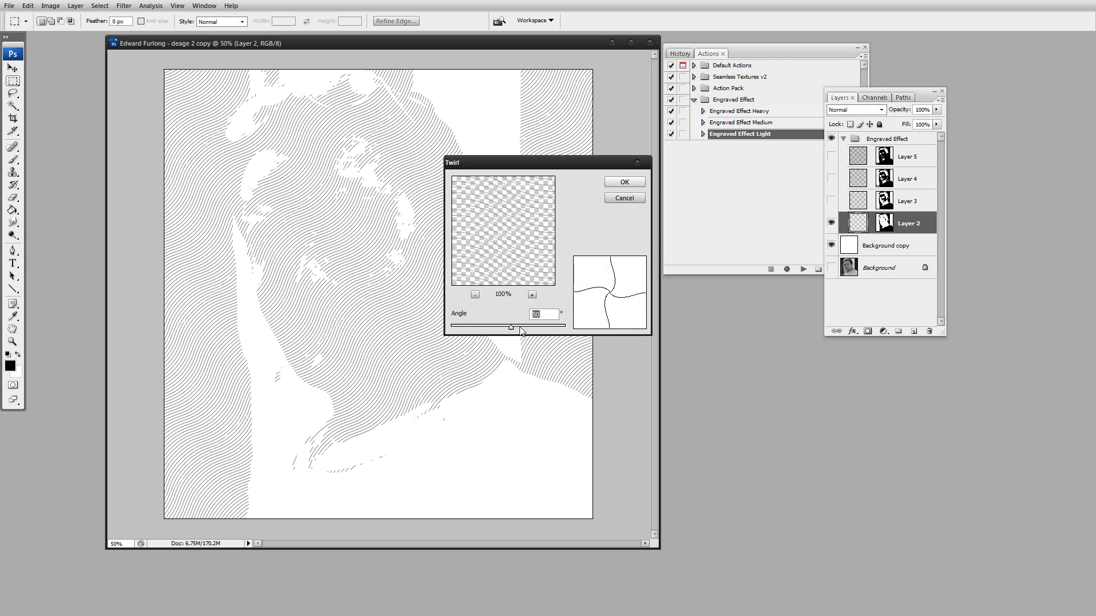
pyautogui.click(624, 183)
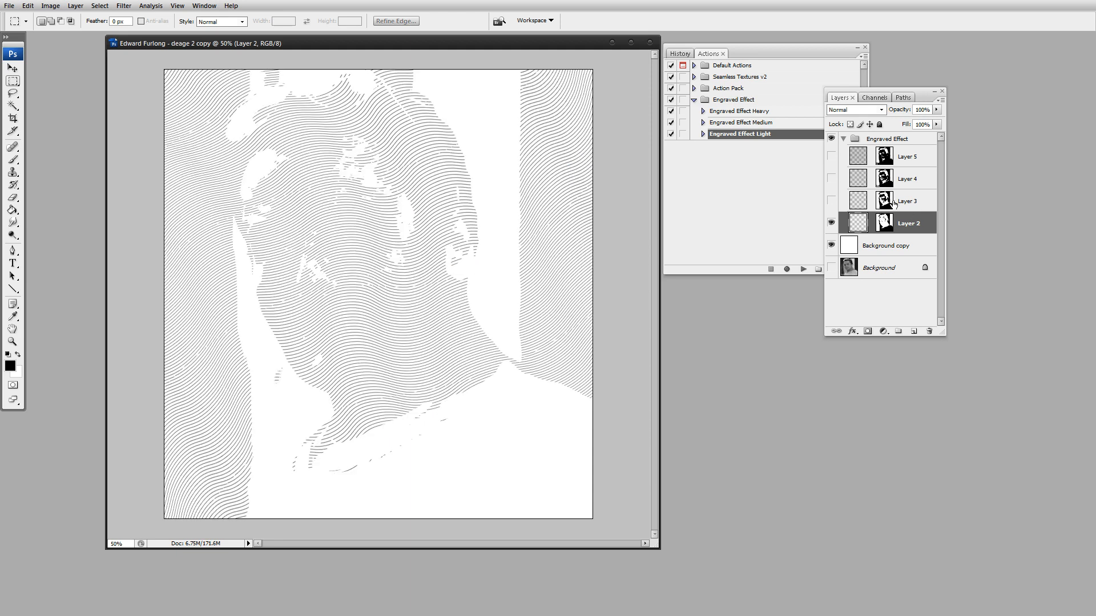
# - Select and show Layer 3, and reapply the last Twirl filter to its lines
pyautogui.click(857, 203)
pyautogui.click(831, 201)
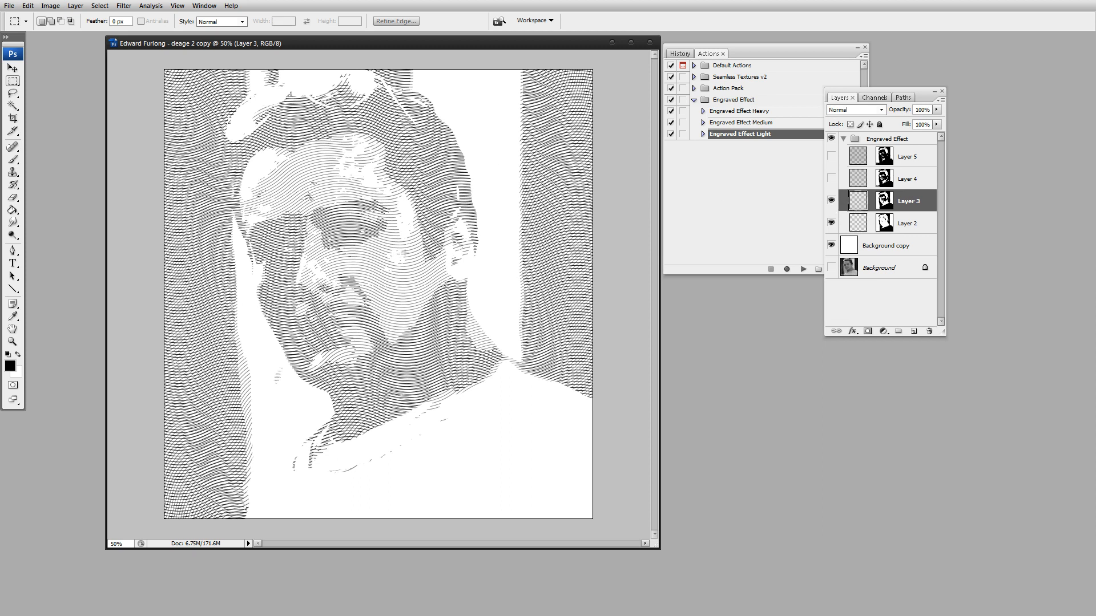
pyautogui.hotkey('ctrl', 'f')
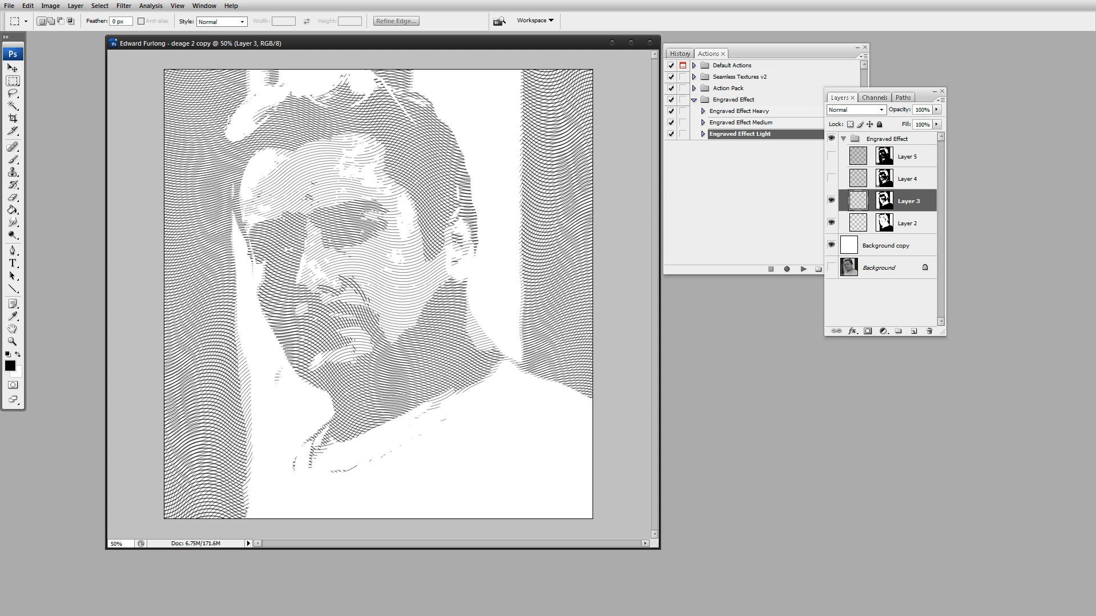
pyautogui.moveTo(165, 380); pyautogui.dragTo(199, 446)
pyautogui.moveTo(189, 159); pyautogui.dragTo(229, 223)
pyautogui.moveTo(561, 152); pyautogui.dragTo(593, 221)
pyautogui.click(591, 222)
# - Show Layers 4 and 5 and compare the engraving with individual line layers hidden, leaving all four visible
pyautogui.click(831, 178)
pyautogui.click(831, 155)
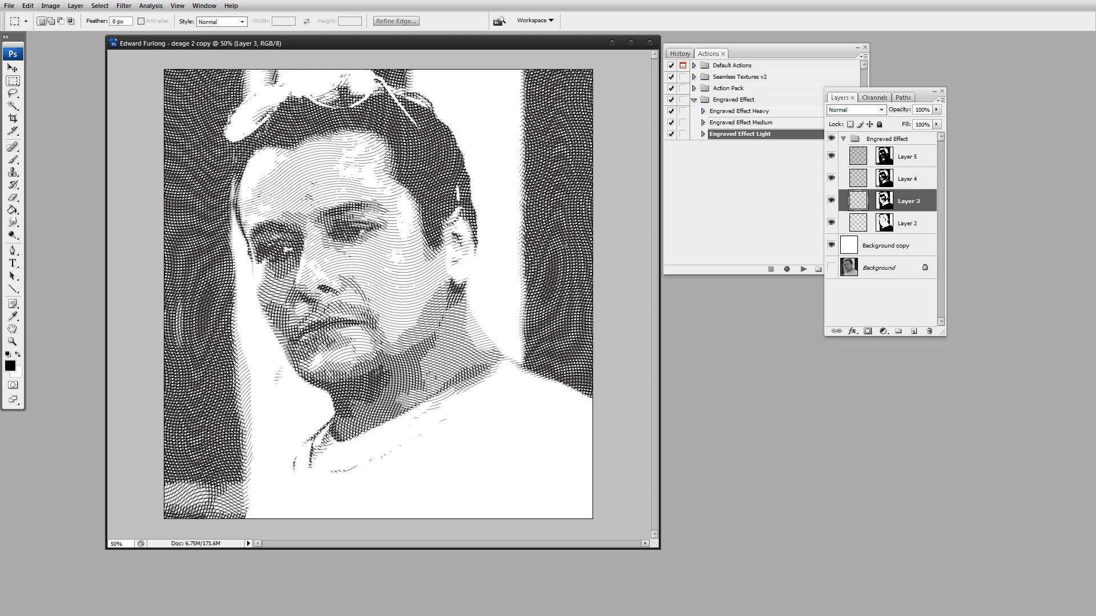
pyautogui.click(831, 177)
pyautogui.click(832, 177)
pyautogui.click(832, 157)
pyautogui.click(832, 156)
pyautogui.click(832, 201)
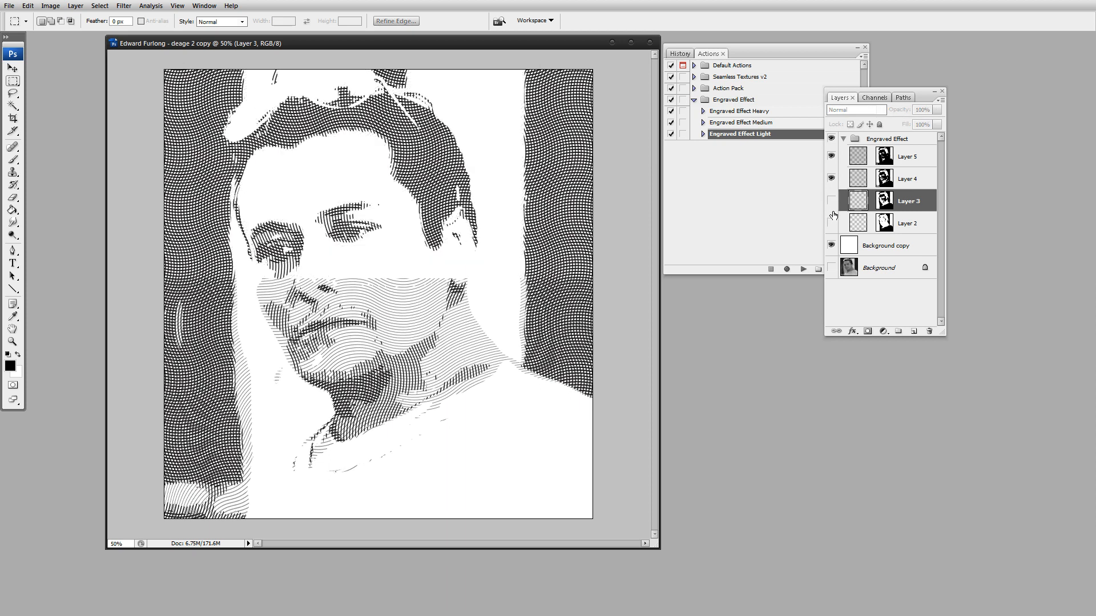
pyautogui.click(832, 201)
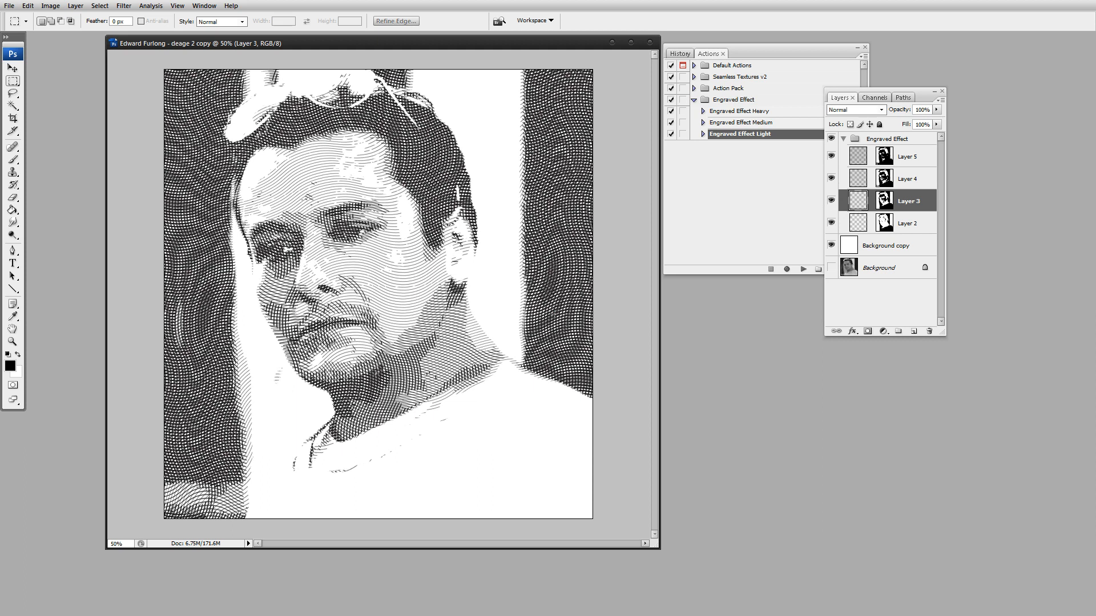
# - Close the engraved document without saving its changes
pyautogui.click(11, 6)
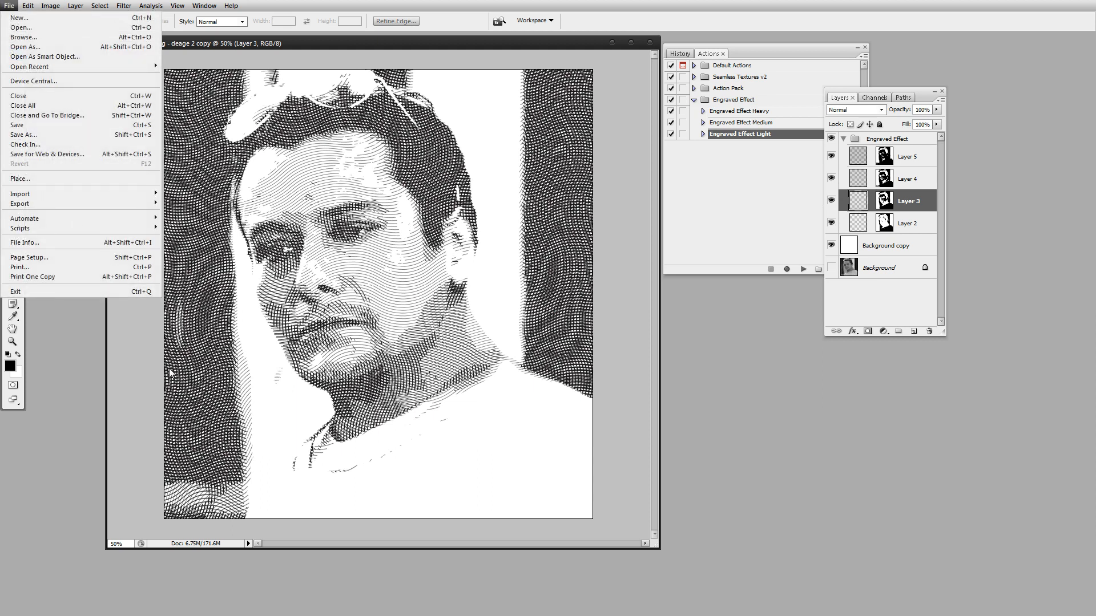
pyautogui.click(242, 302)
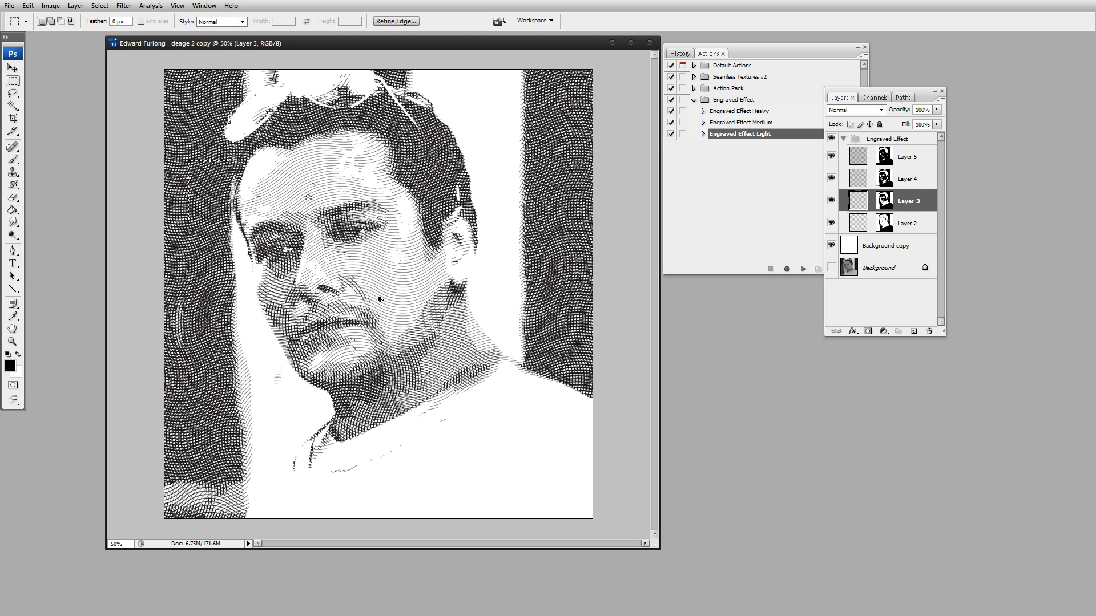
pyautogui.hotkey('alt', '[')
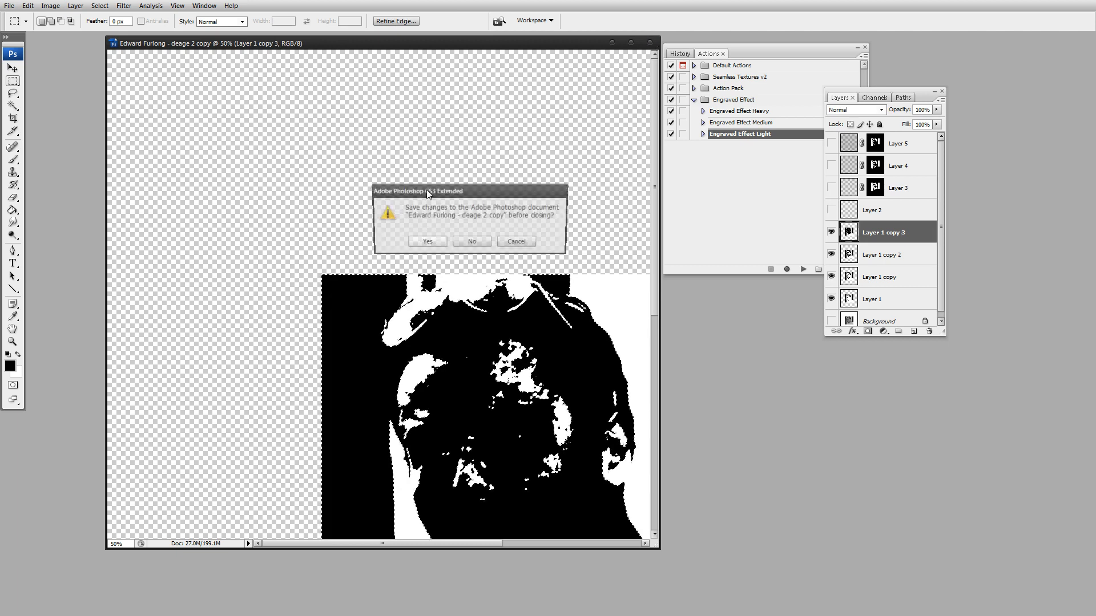
pyautogui.click(484, 240)
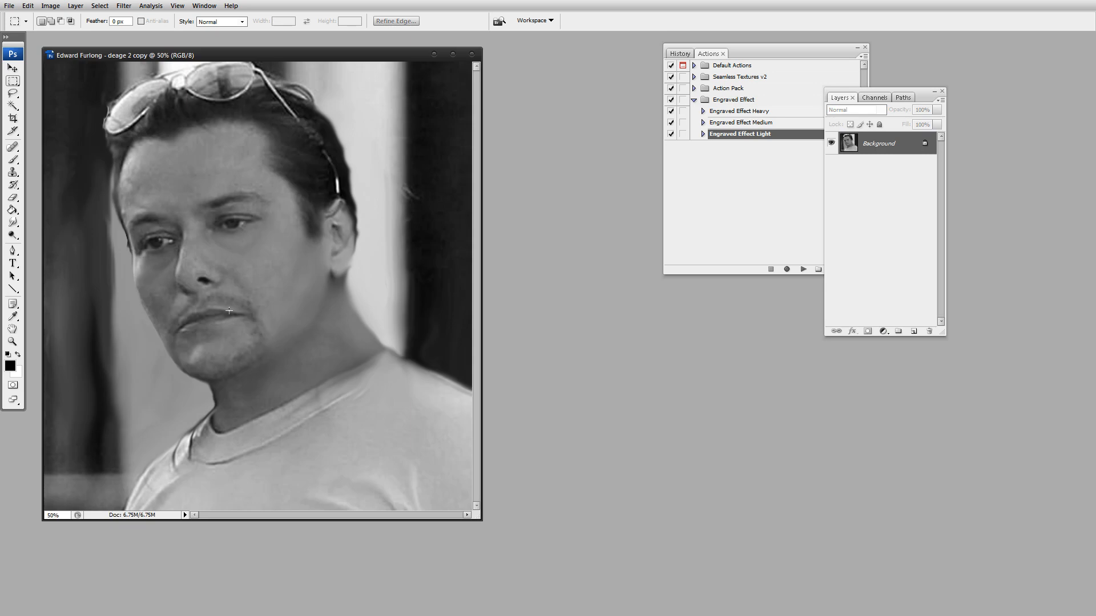
# - Move the untouched grayscale portrait's window beside the Actions palette and duplicate its Background layer
pyautogui.moveTo(278, 60); pyautogui.dragTo(452, 51)
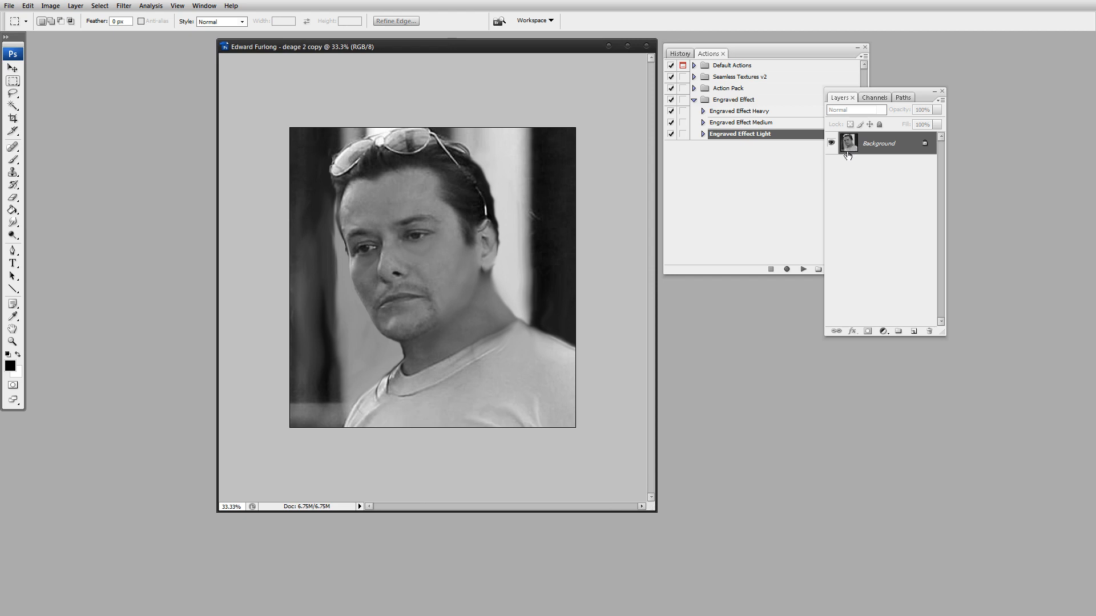
pyautogui.moveTo(848, 146); pyautogui.dragTo(913, 326)
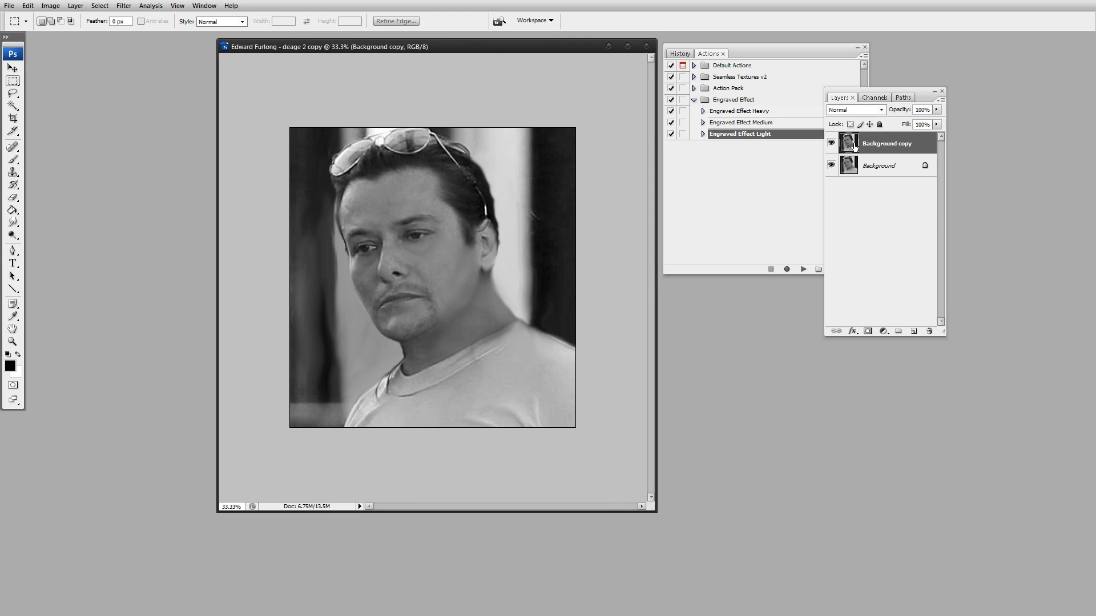
# - Try the Engraved Effect Light action on the portrait with the duplicated layer, stop it, and close that document without saving
pyautogui.moveTo(544, 49); pyautogui.dragTo(491, 59)
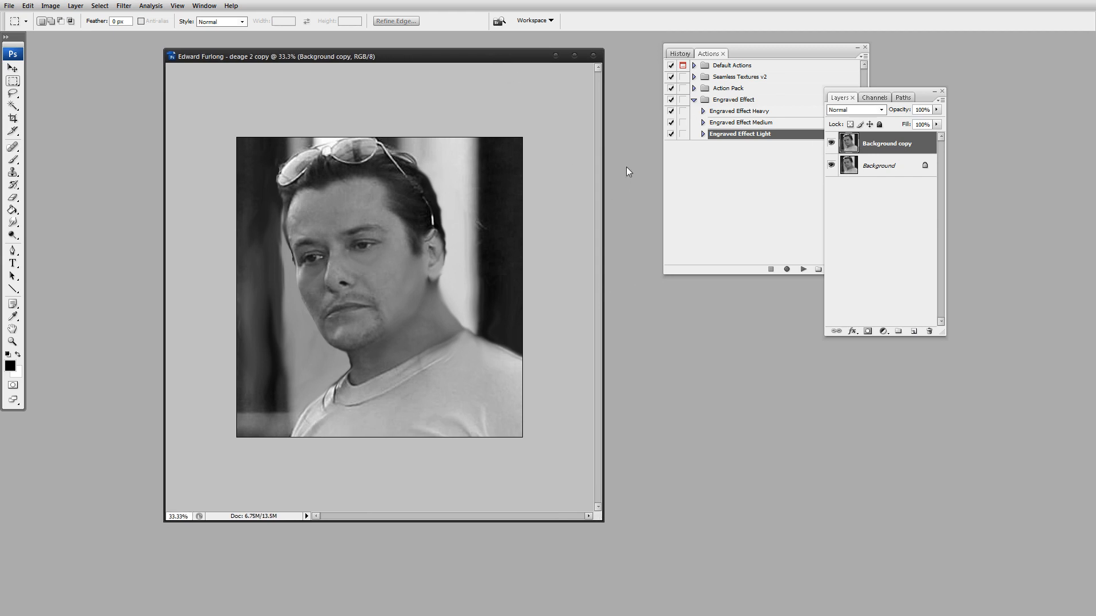
pyautogui.click(803, 270)
pyautogui.click(803, 269)
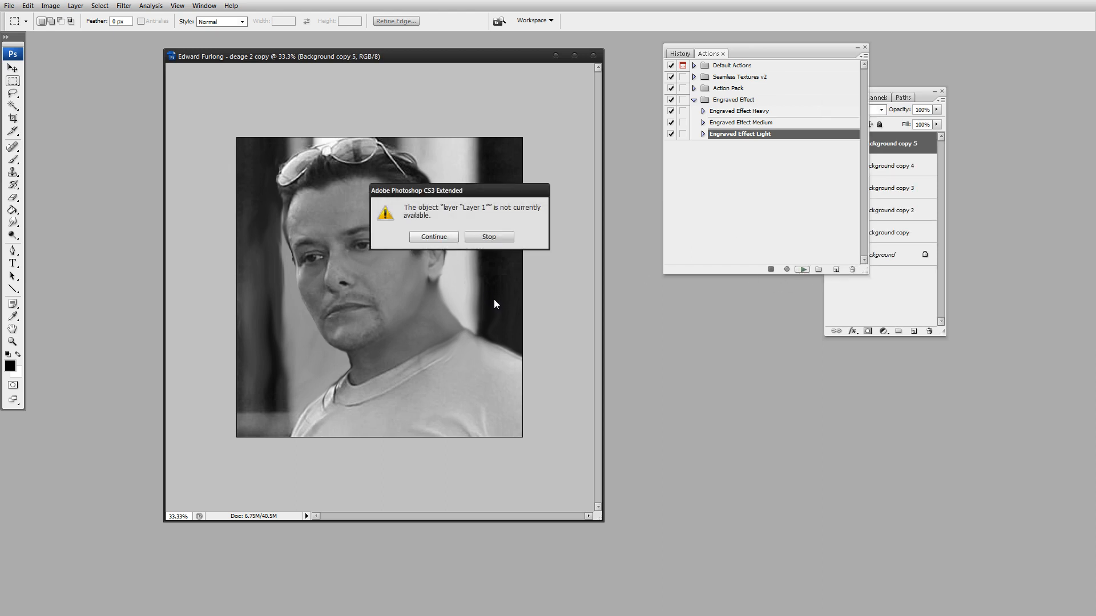
pyautogui.click(484, 240)
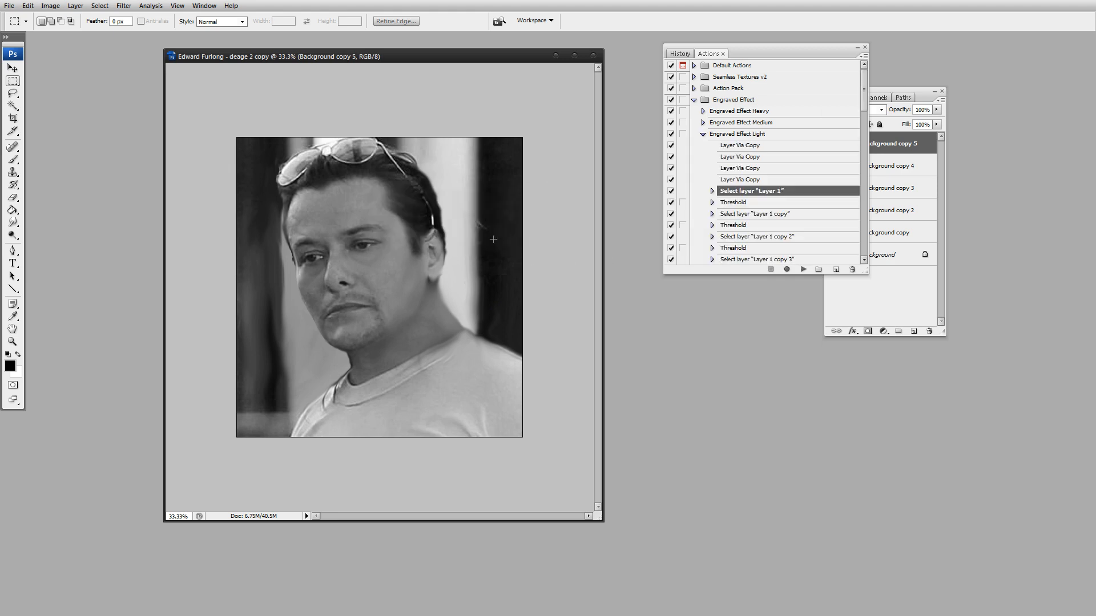
pyautogui.click(702, 134)
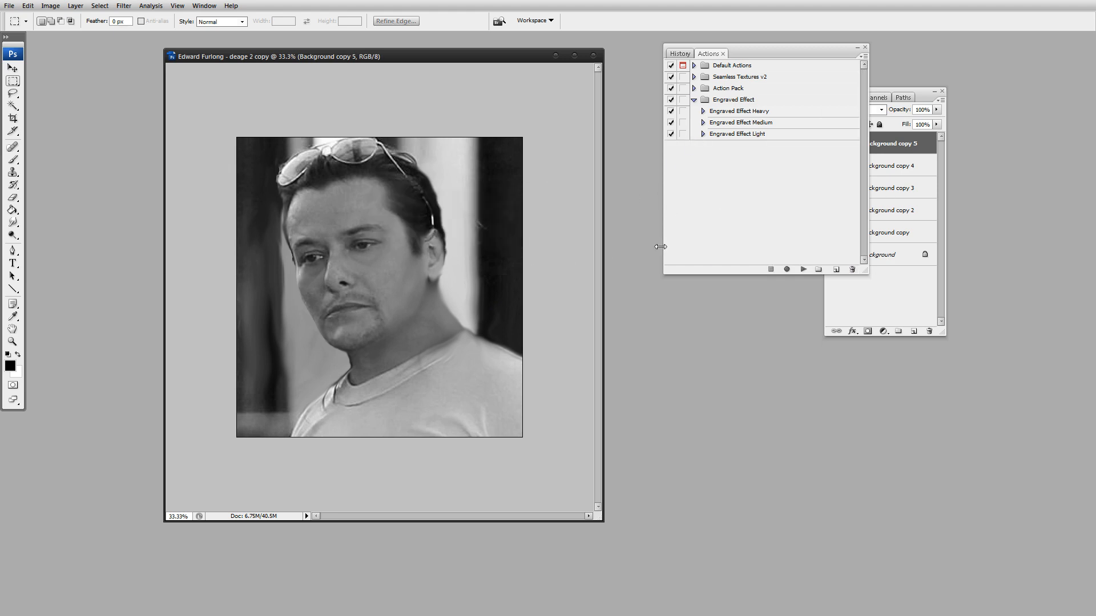
pyautogui.click(593, 57)
pyautogui.press('n')
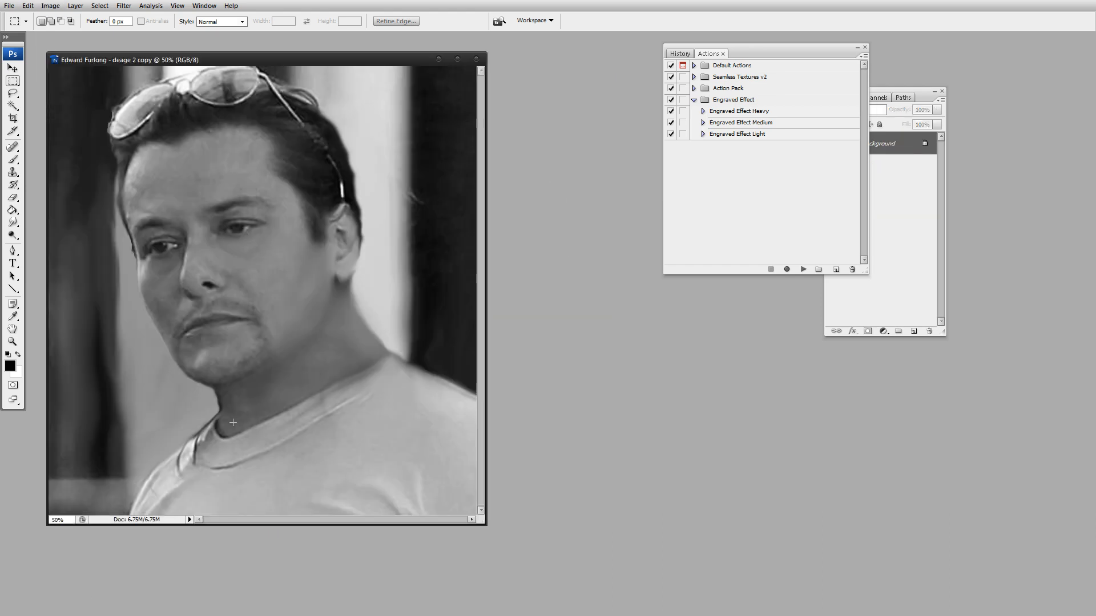
# - Place the original portrait's resized window beside the Actions palette at 33.3% magnification and bring the Layers palette forward
pyautogui.moveTo(480, 524); pyautogui.dragTo(351, 363)
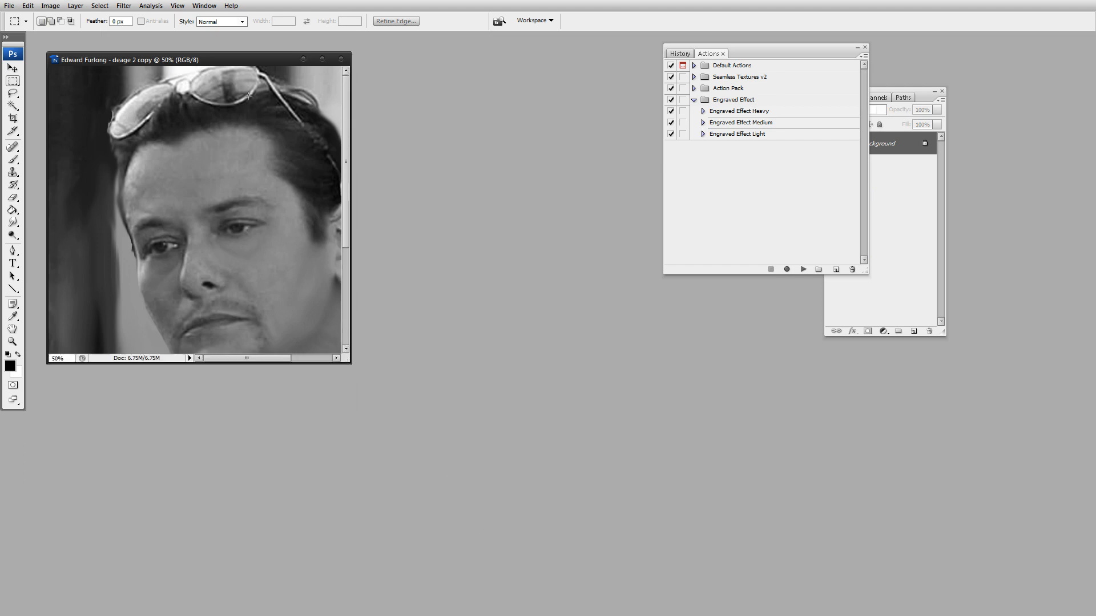
pyautogui.moveTo(241, 60); pyautogui.dragTo(542, 91)
pyautogui.hotkey('ctrl', '-')
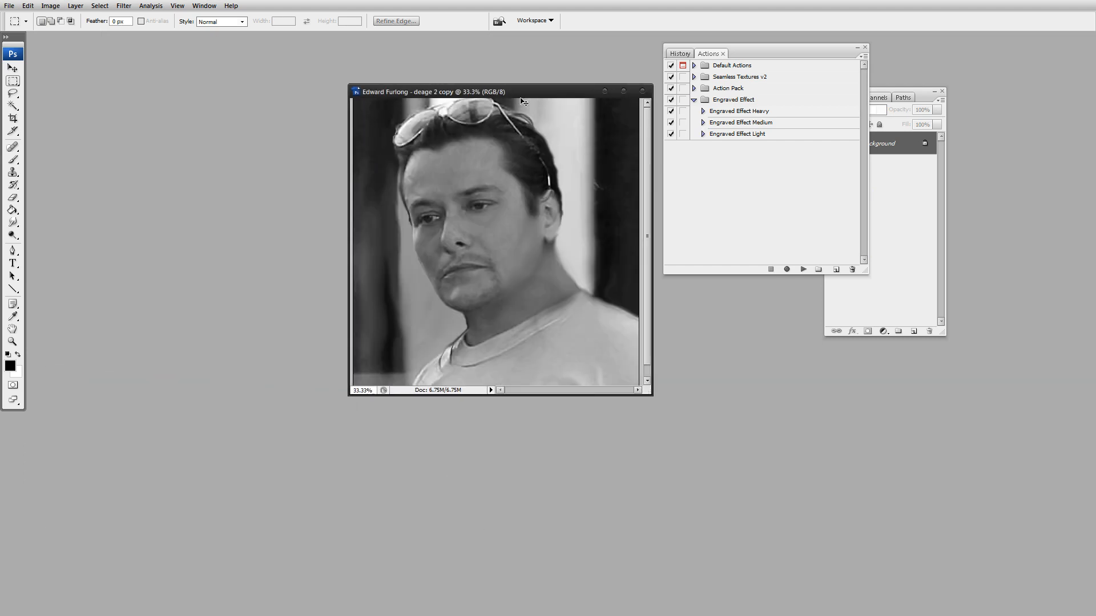
pyautogui.moveTo(647, 390); pyautogui.dragTo(722, 442)
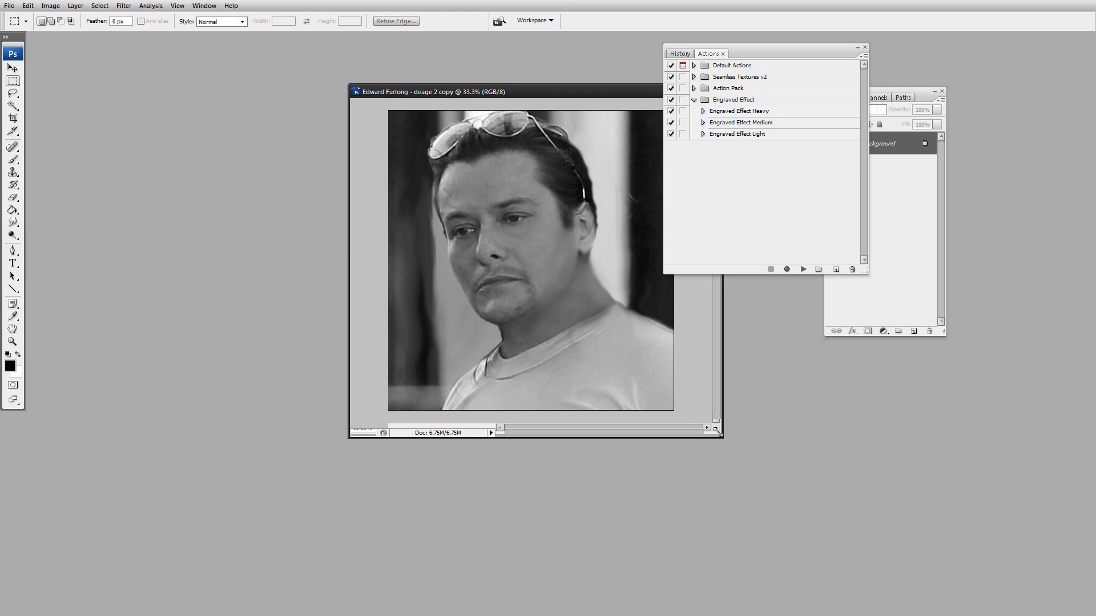
pyautogui.moveTo(479, 84); pyautogui.dragTo(425, 61)
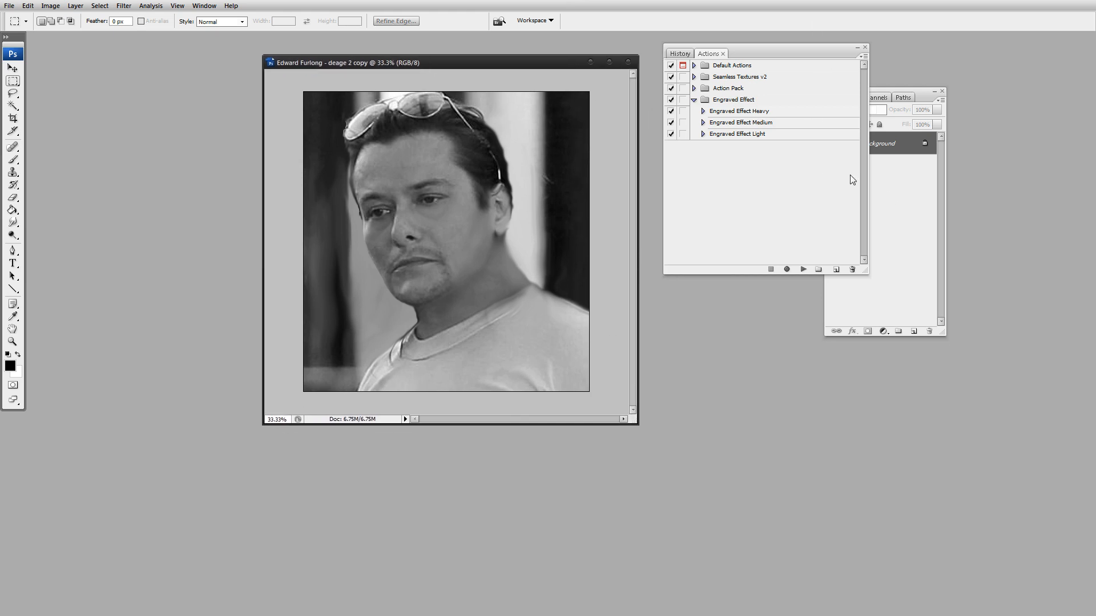
pyautogui.click(897, 202)
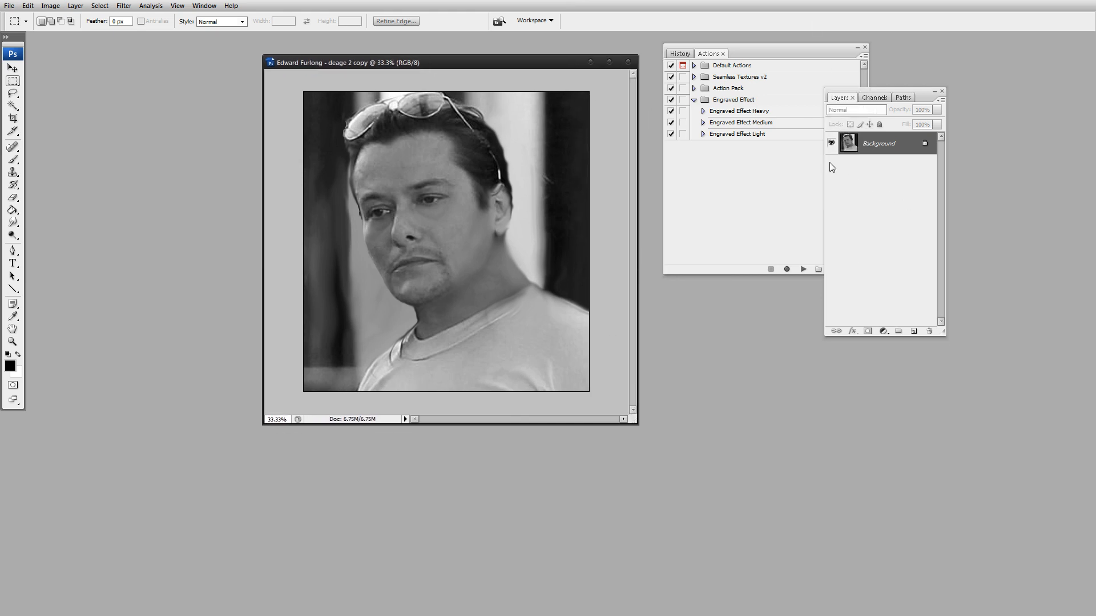
# - Examine the recorded commands of the Engraved Effect Light action, leaving the whole action selected and collapsed
pyautogui.click(740, 135)
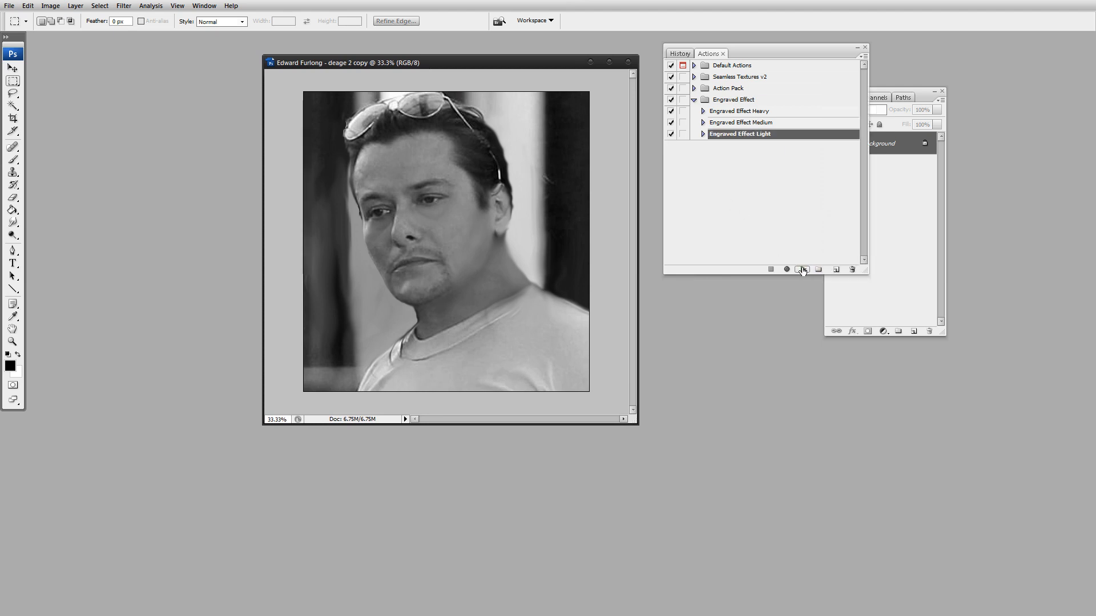
pyautogui.click(703, 134)
pyautogui.click(782, 214)
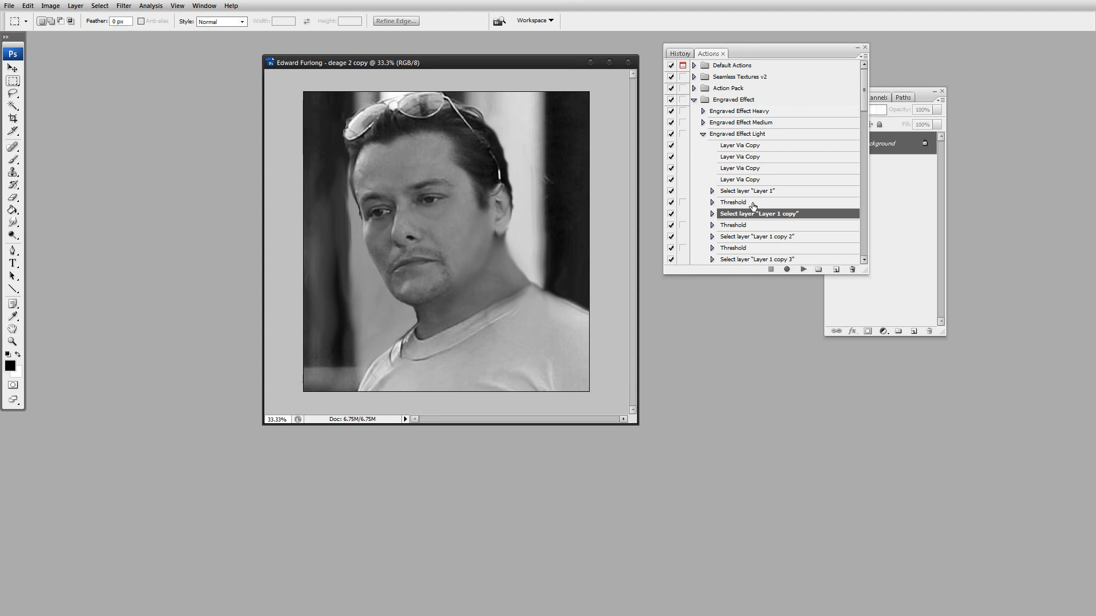
pyautogui.click(742, 134)
pyautogui.click(702, 133)
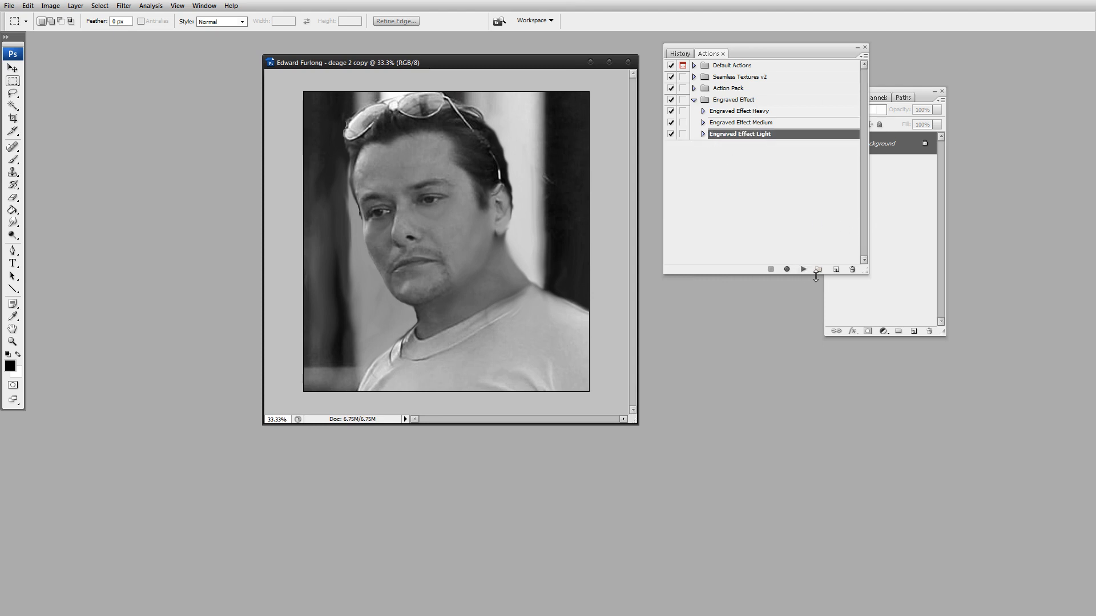
pyautogui.click(703, 133)
pyautogui.click(778, 225)
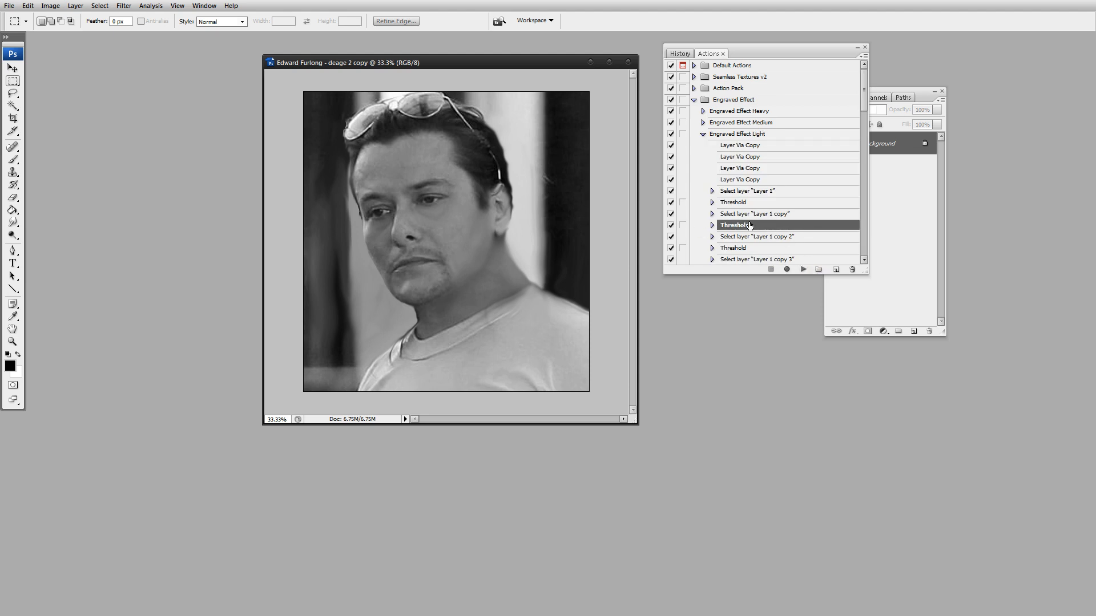
pyautogui.click(739, 131)
pyautogui.click(701, 134)
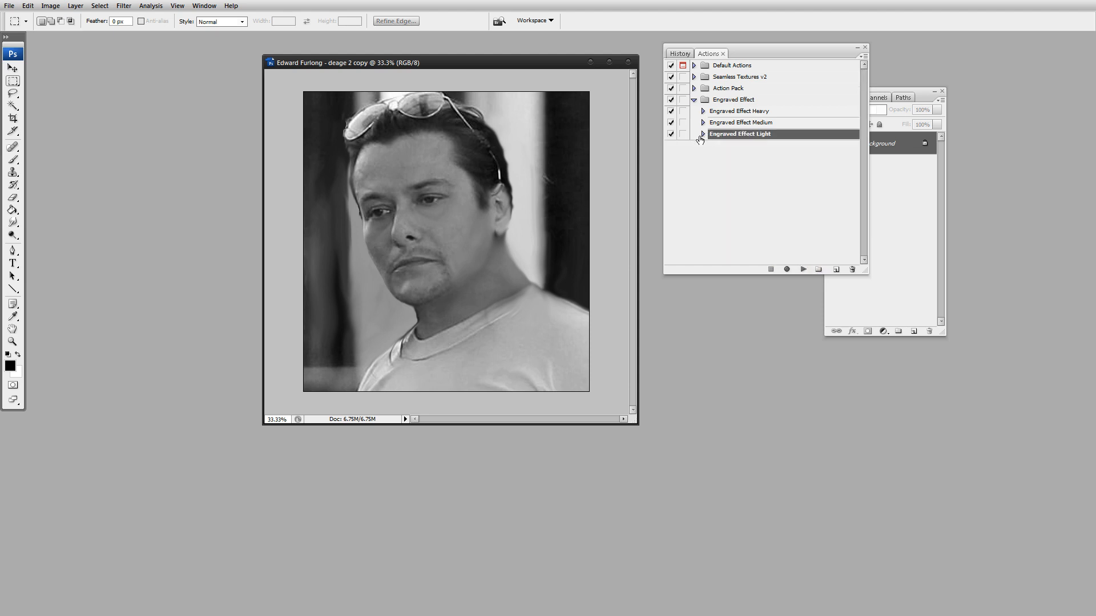
# - Run the Engraved Effect Light action on the single-layer portrait and enlarge its window to show the full engraving at 50%
pyautogui.click(804, 270)
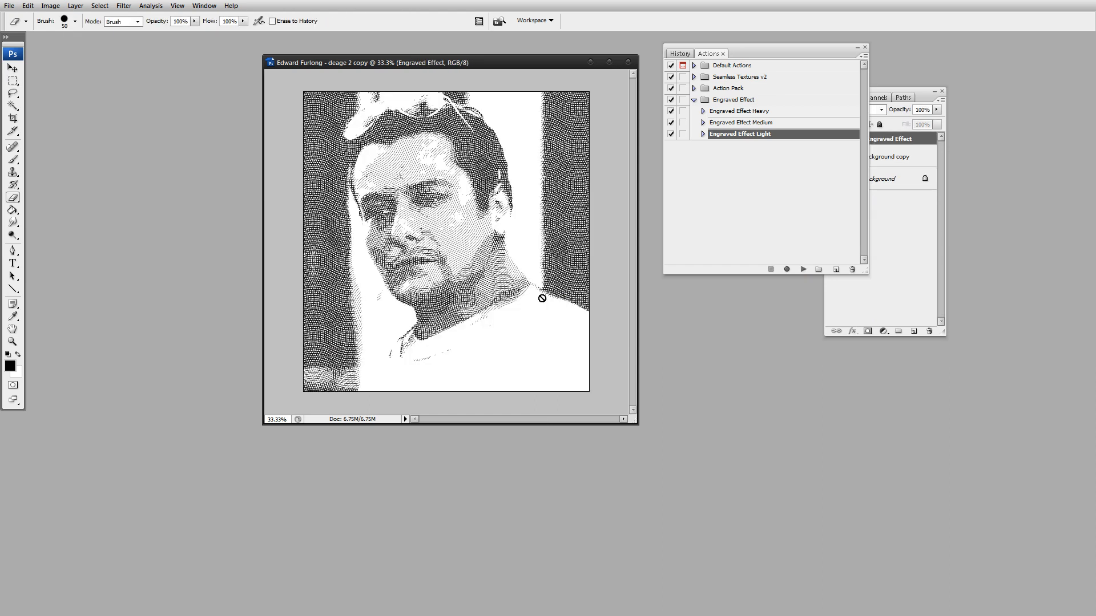
pyautogui.press('z')
pyautogui.click(461, 308)
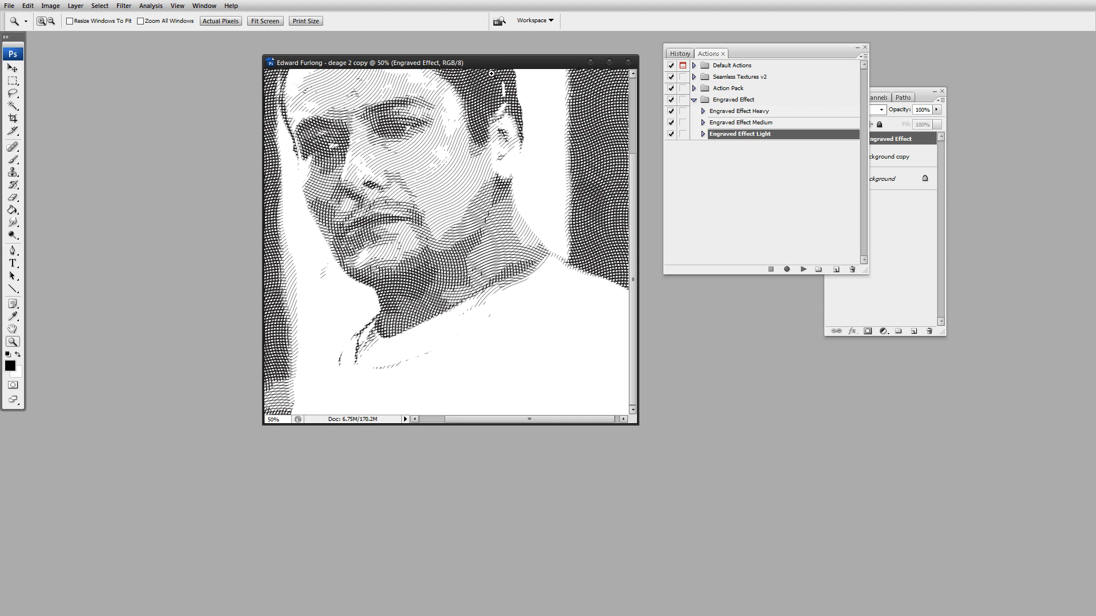
pyautogui.moveTo(499, 64); pyautogui.dragTo(390, 56)
pyautogui.moveTo(528, 415); pyautogui.dragTo(719, 558)
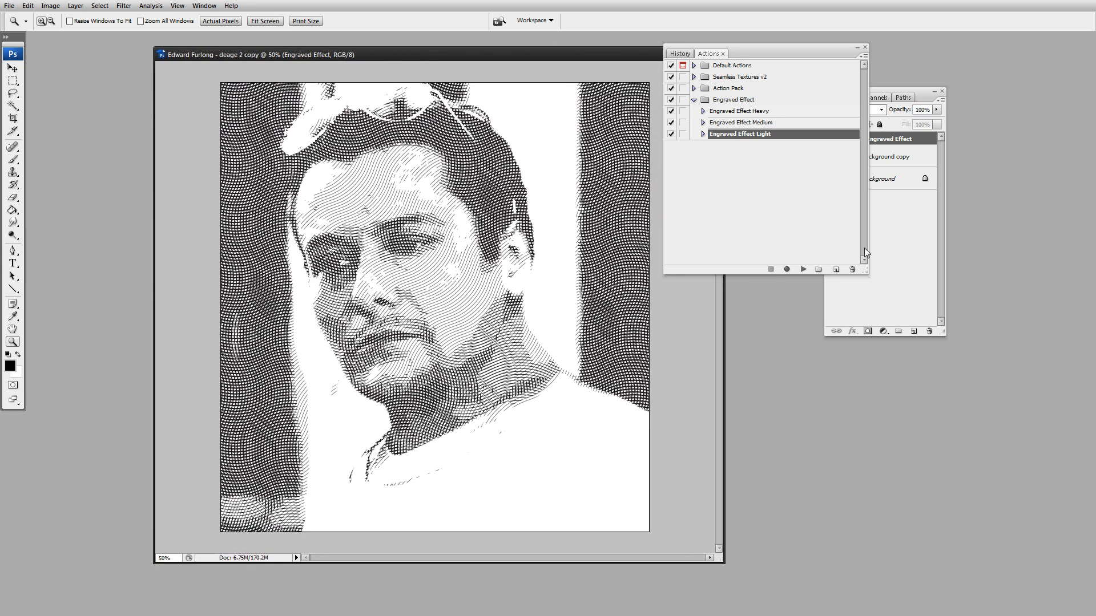
# - Expand the Engraved Effect layer group and select the lines of Layer 2
pyautogui.click(891, 275)
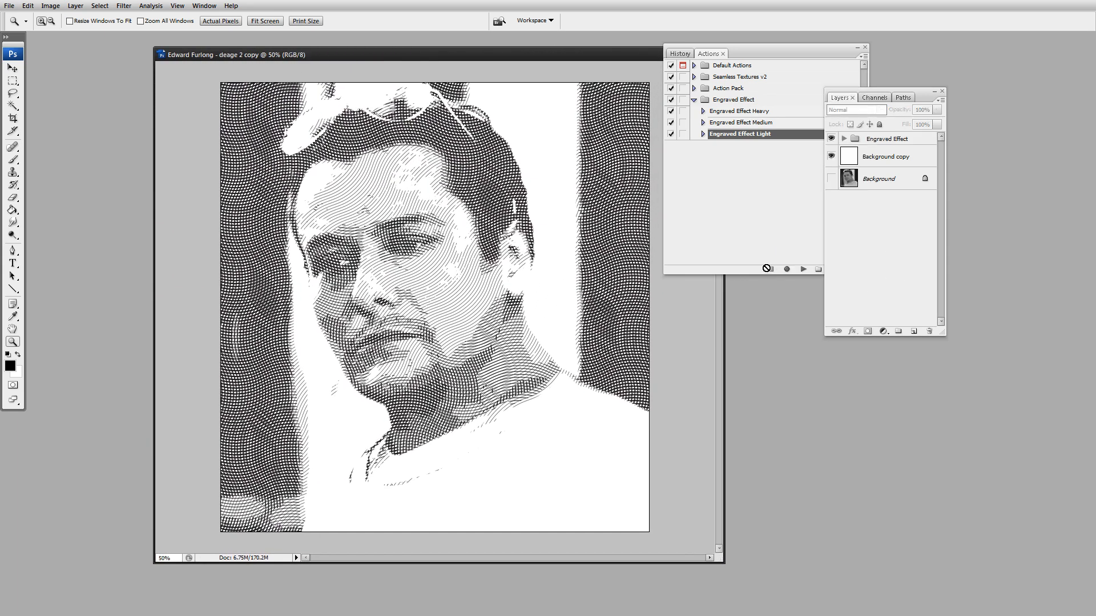
pyautogui.click(849, 140)
pyautogui.click(866, 284)
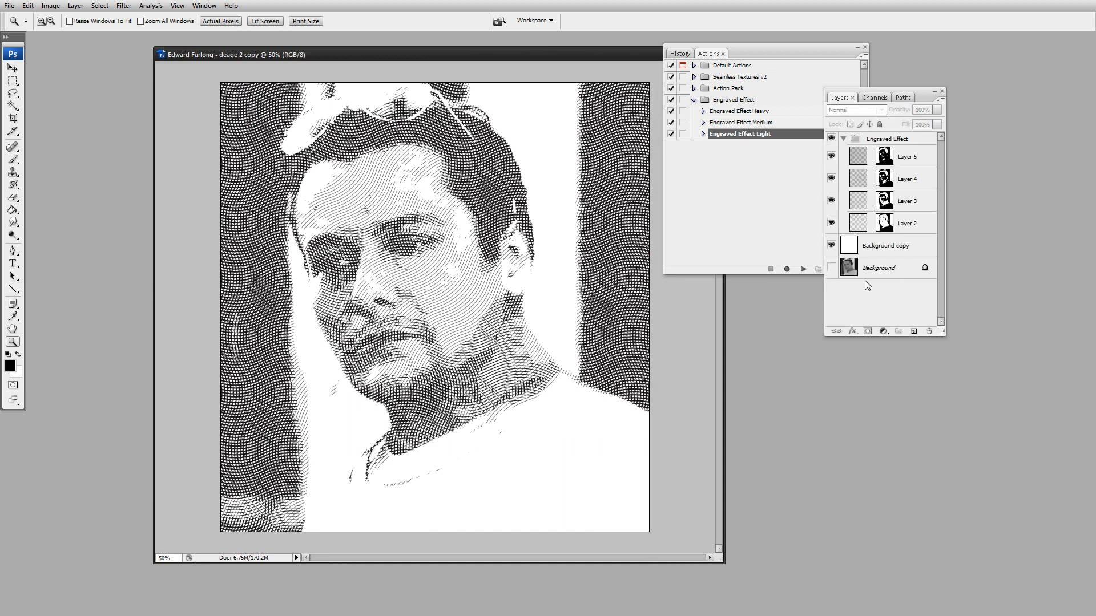
pyautogui.click(864, 226)
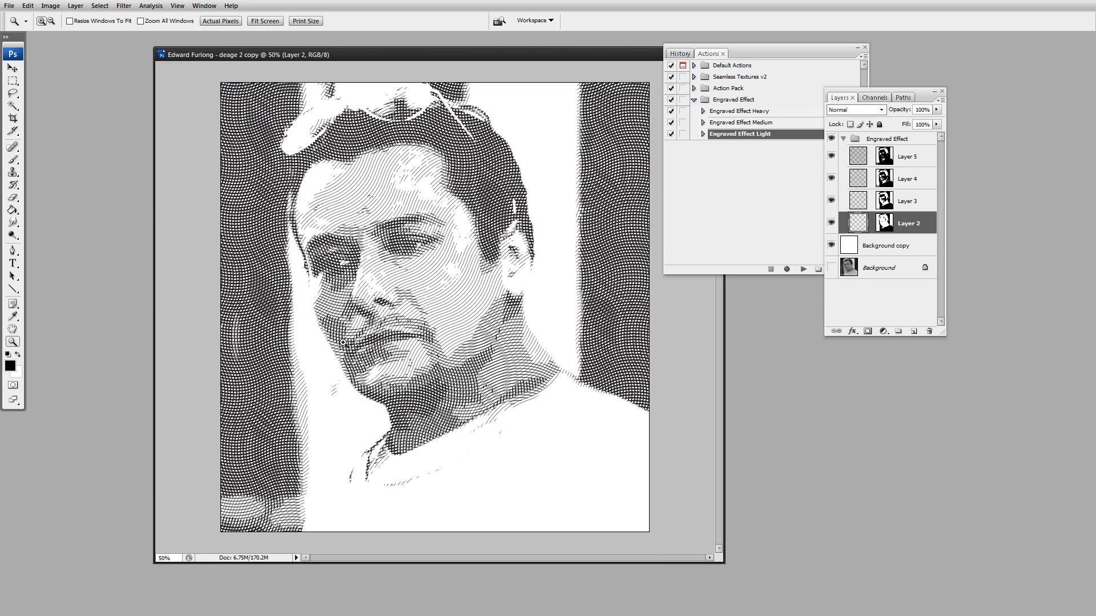
# - Marquee-select the image's upper-left area, covering nearly half its width and reaching down to the chin
pyautogui.press('m')
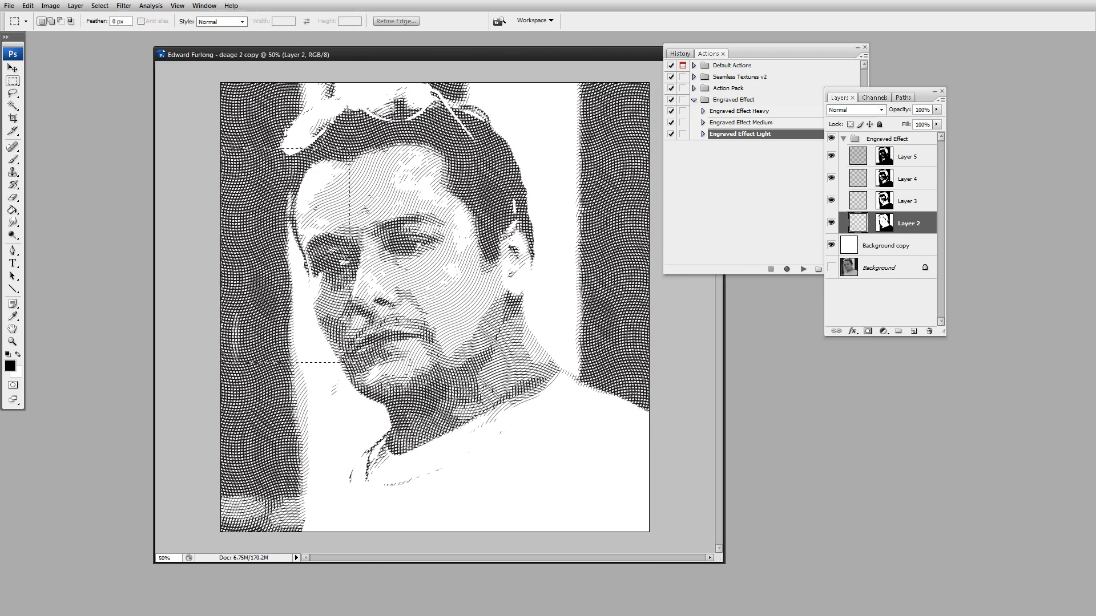
pyautogui.moveTo(350, 362); pyautogui.dragTo(502, 460)
pyautogui.click(477, 435)
pyautogui.moveTo(196, 222); pyautogui.dragTo(381, 380)
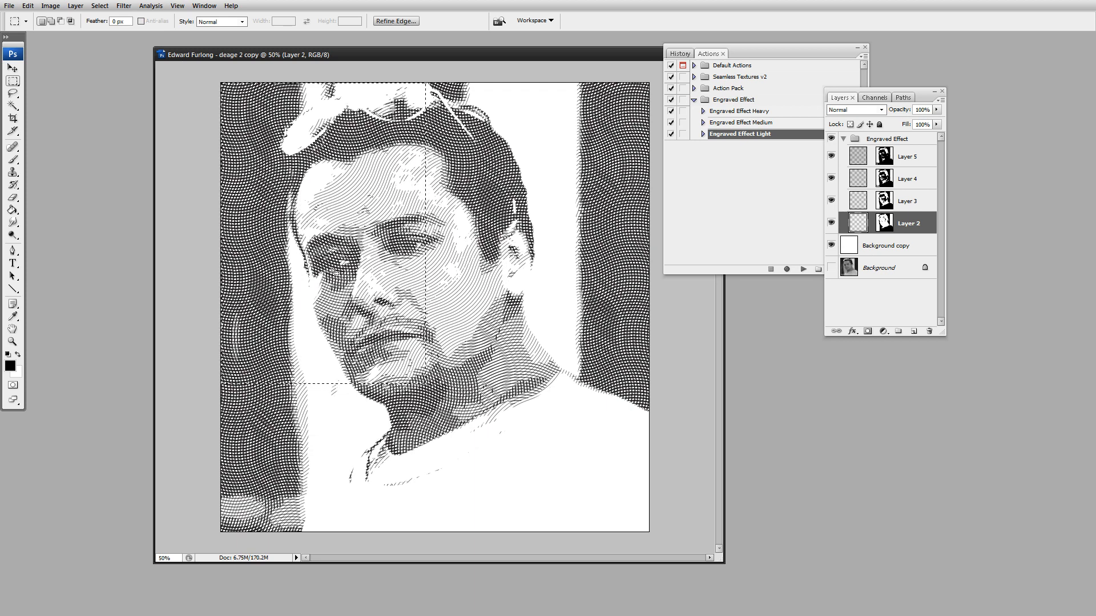
pyautogui.hotkey('alt', 't')
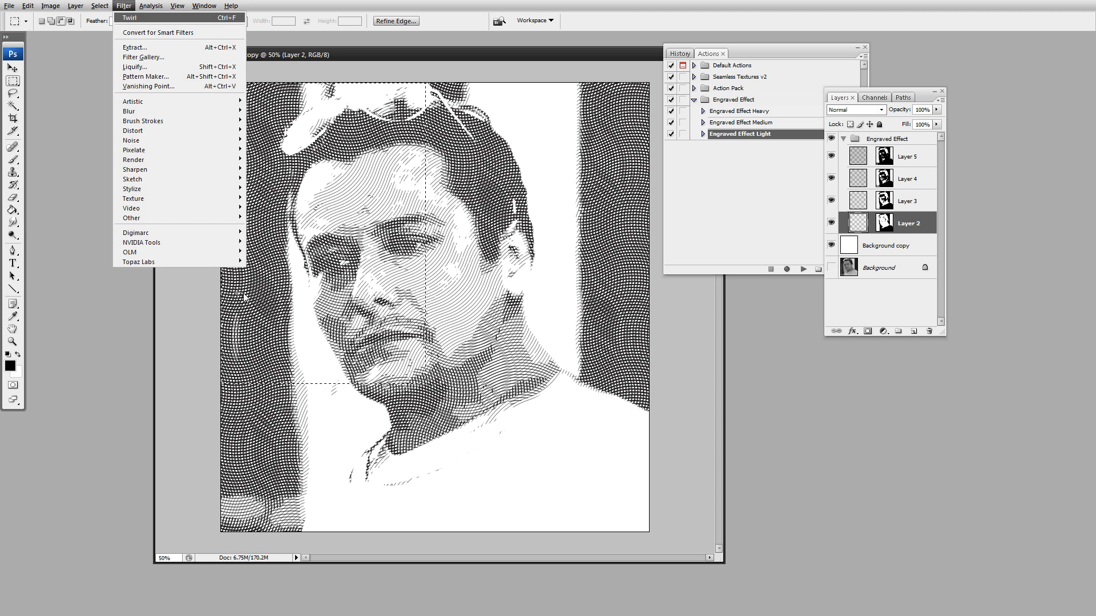
pyautogui.click(406, 57)
# - Try warping the selected part of Layer 2 by pulling its lines sideways toward the nose, and apply the Warp
pyautogui.hotkey('ctrl', 't')
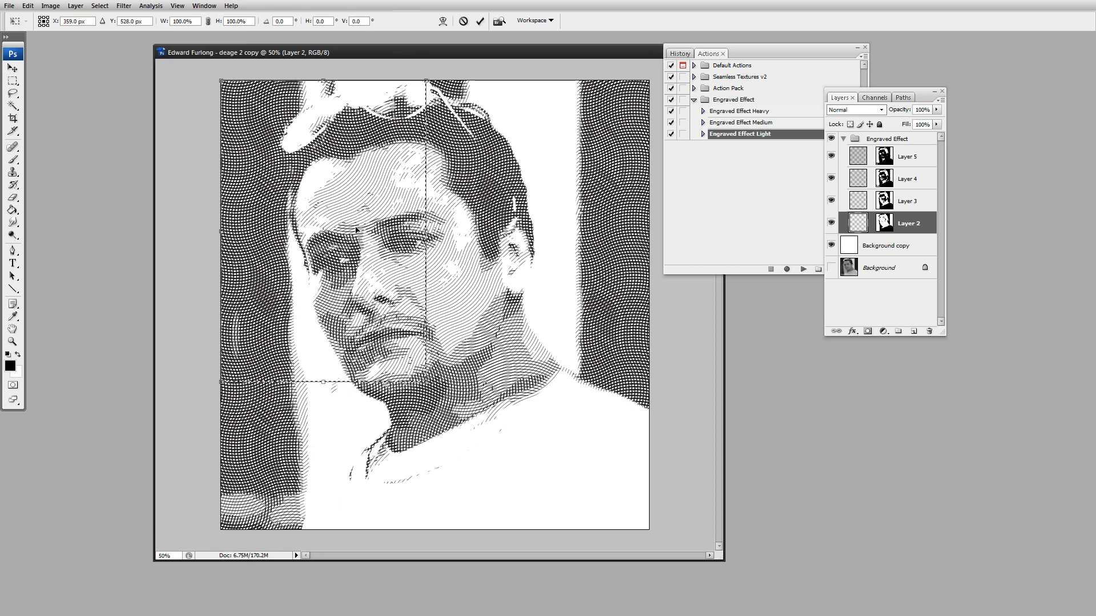
pyautogui.rightClick(366, 262)
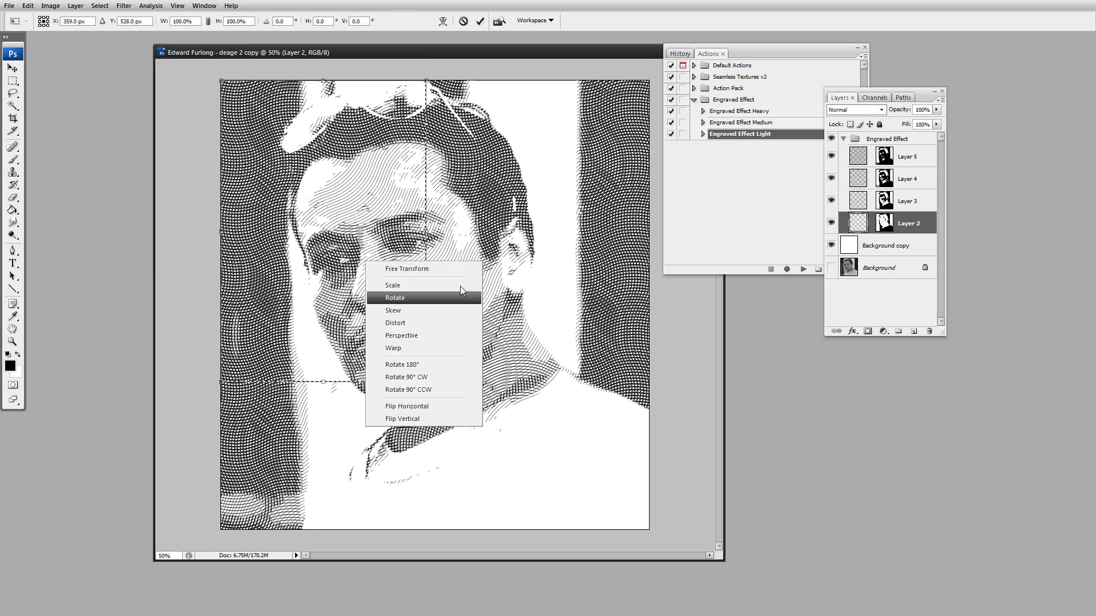
pyautogui.click(415, 350)
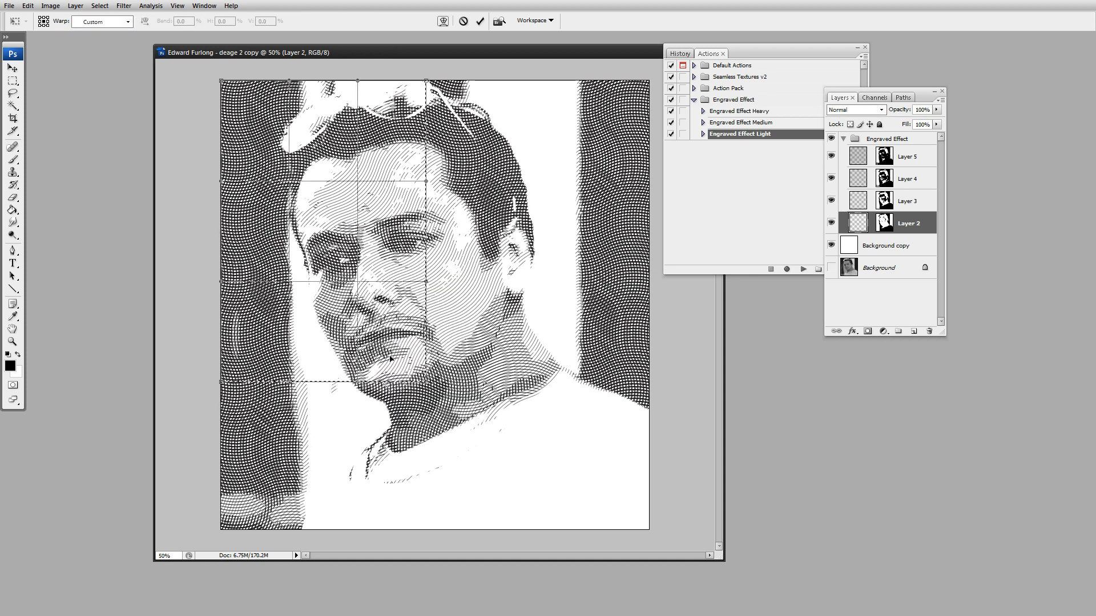
pyautogui.moveTo(312, 268); pyautogui.dragTo(367, 281)
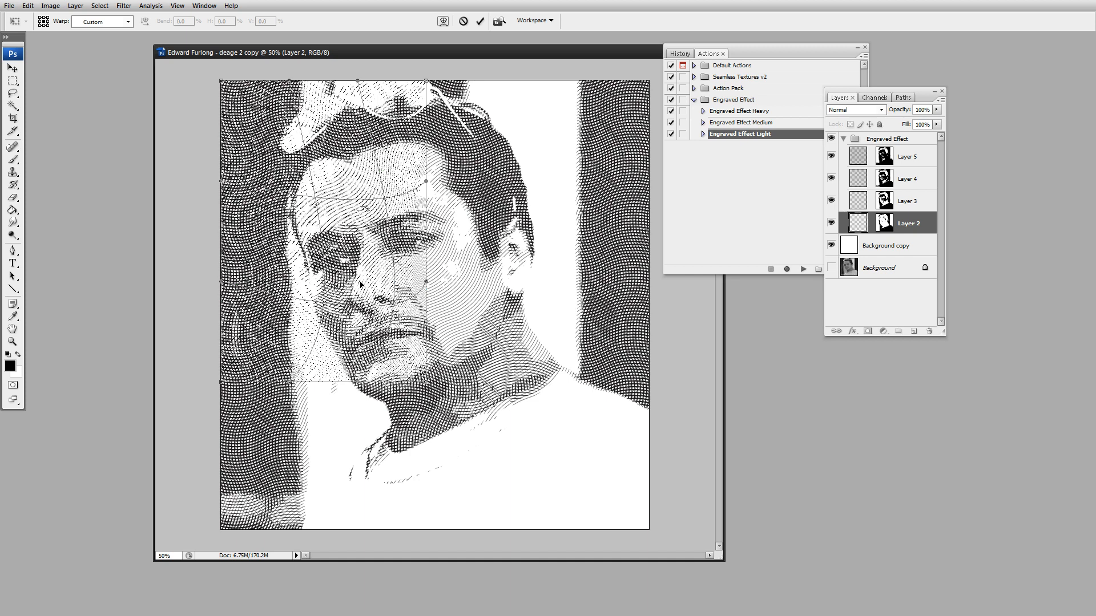
pyautogui.press('Return')
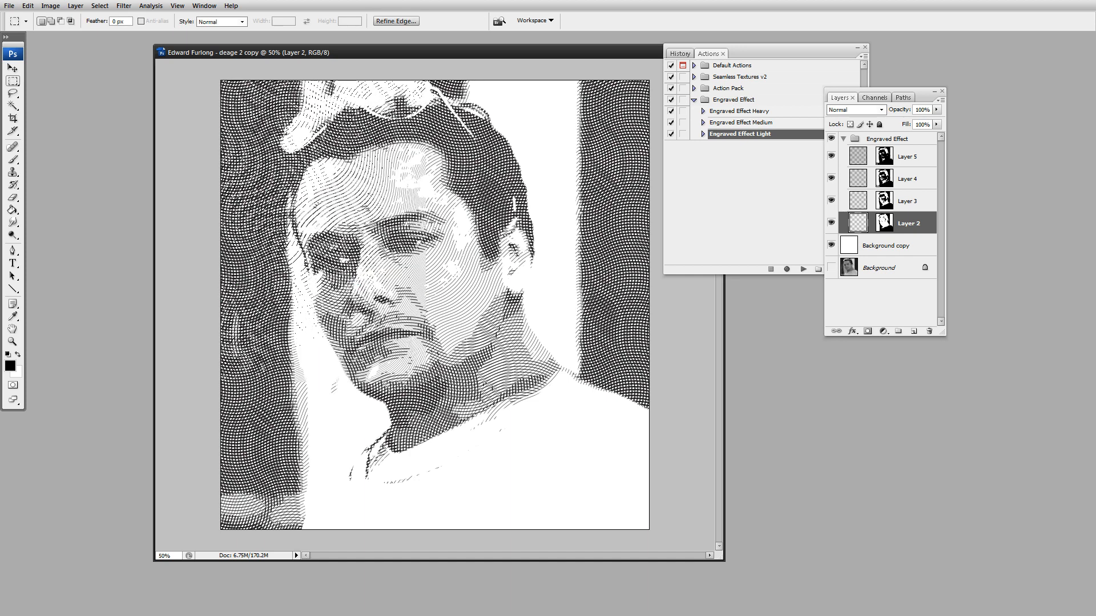
# - Deselect, inspect the seam beside the warped lines up close, and undo the deselection and the Warp
pyautogui.hotkey('ctrl', 'd')
pyautogui.press('z')
pyautogui.moveTo(377, 243); pyautogui.dragTo(472, 343)
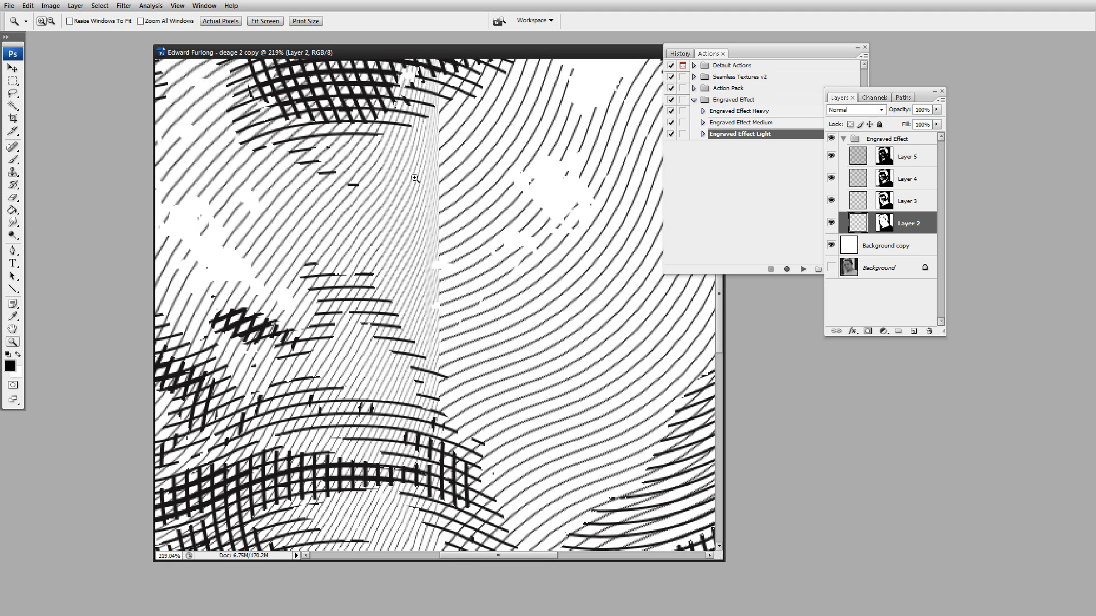
pyautogui.keyDown('alt'); pyautogui.click(456, 287); pyautogui.keyUp('alt')
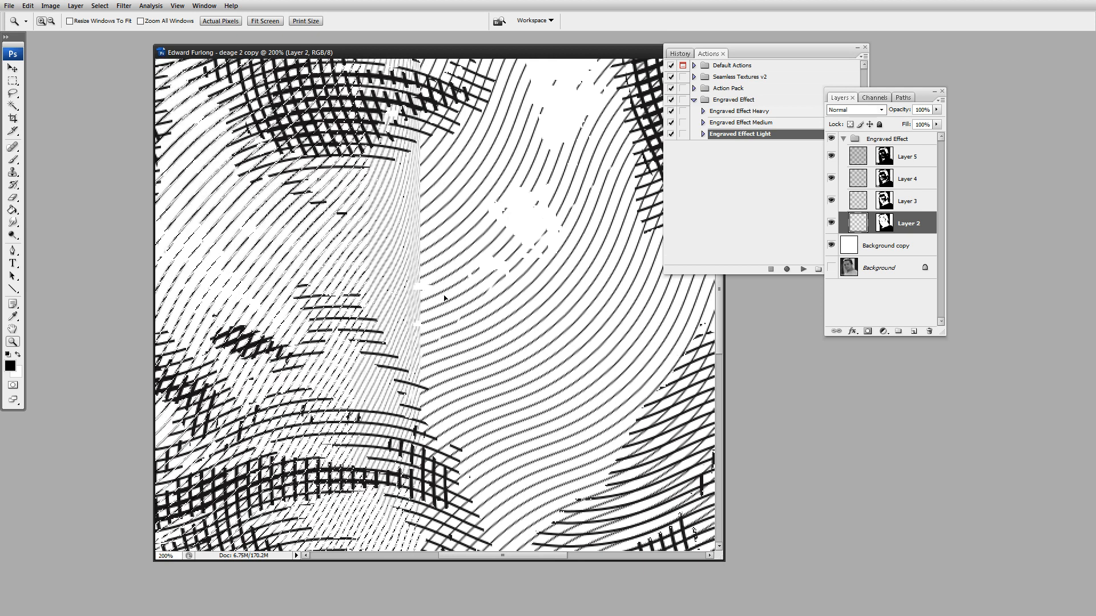
pyautogui.keyDown('alt'); pyautogui.click(445, 297); pyautogui.keyUp('alt')
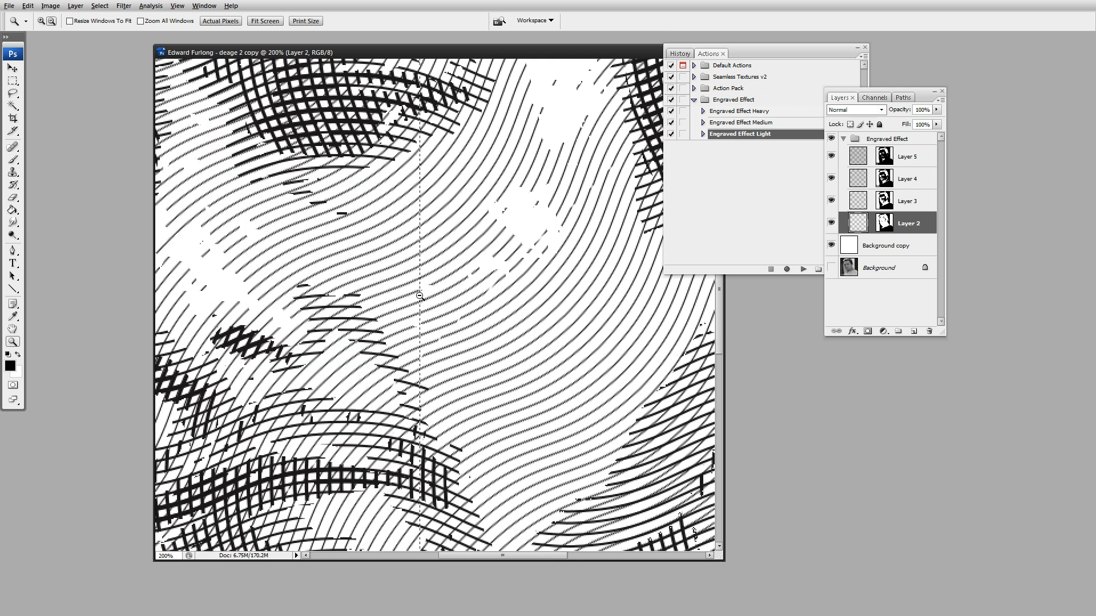
pyautogui.keyDown('alt'); pyautogui.click(423, 298); pyautogui.keyUp('alt')
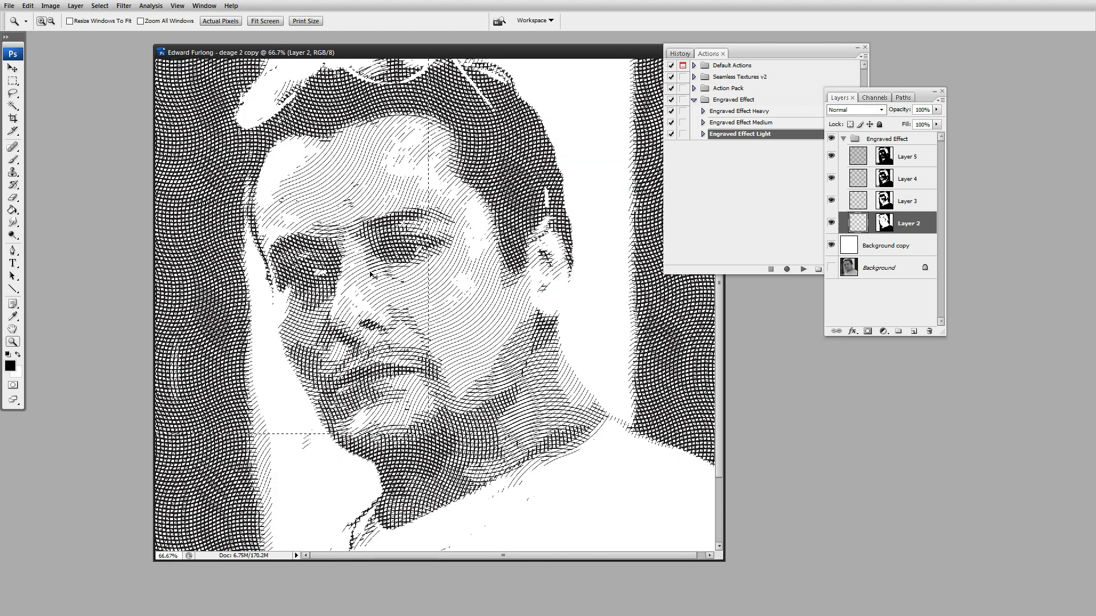
# - Try warping the selected part of Layer 2 by pulling its lines down the face and across the nose, and undo the Warp
pyautogui.hotkey('ctrl', 't')
pyautogui.rightClick(349, 250)
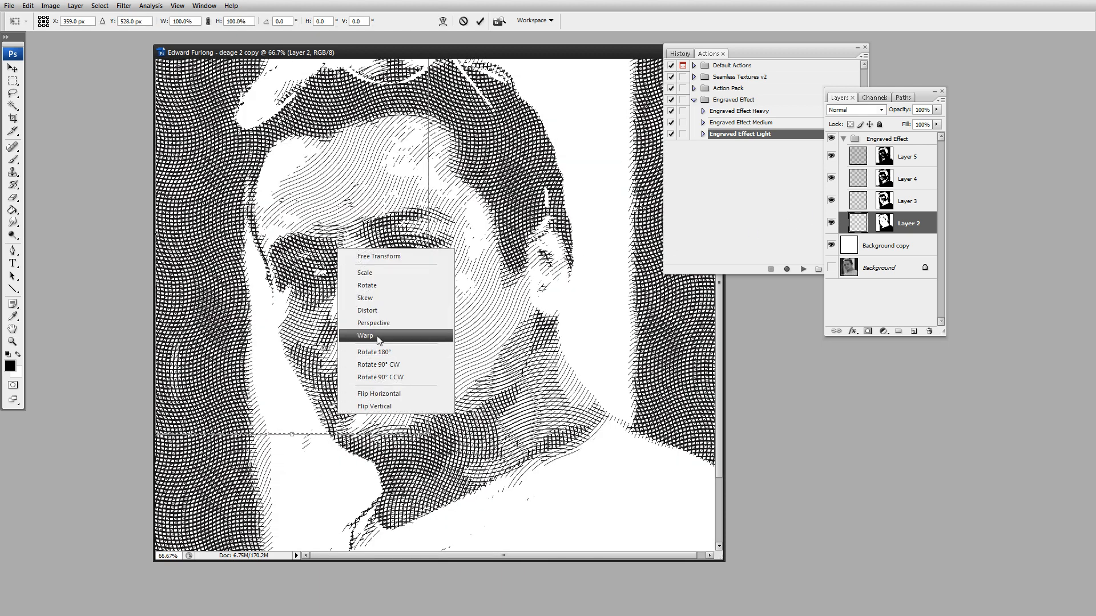
pyautogui.click(411, 336)
pyautogui.moveTo(318, 272); pyautogui.dragTo(308, 337)
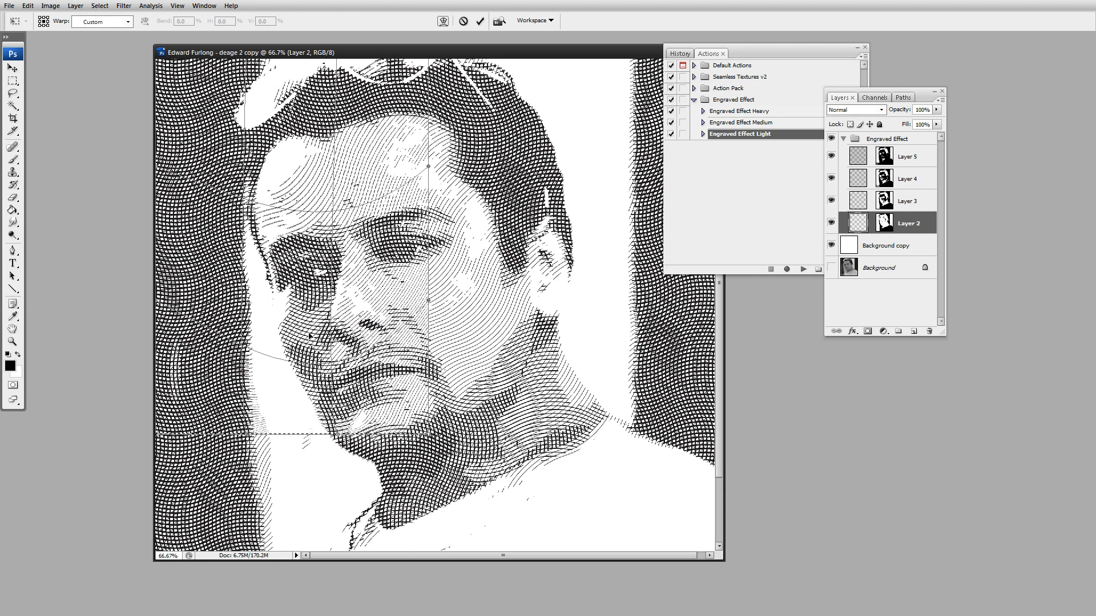
pyautogui.moveTo(309, 336); pyautogui.dragTo(406, 296)
pyautogui.press('Return')
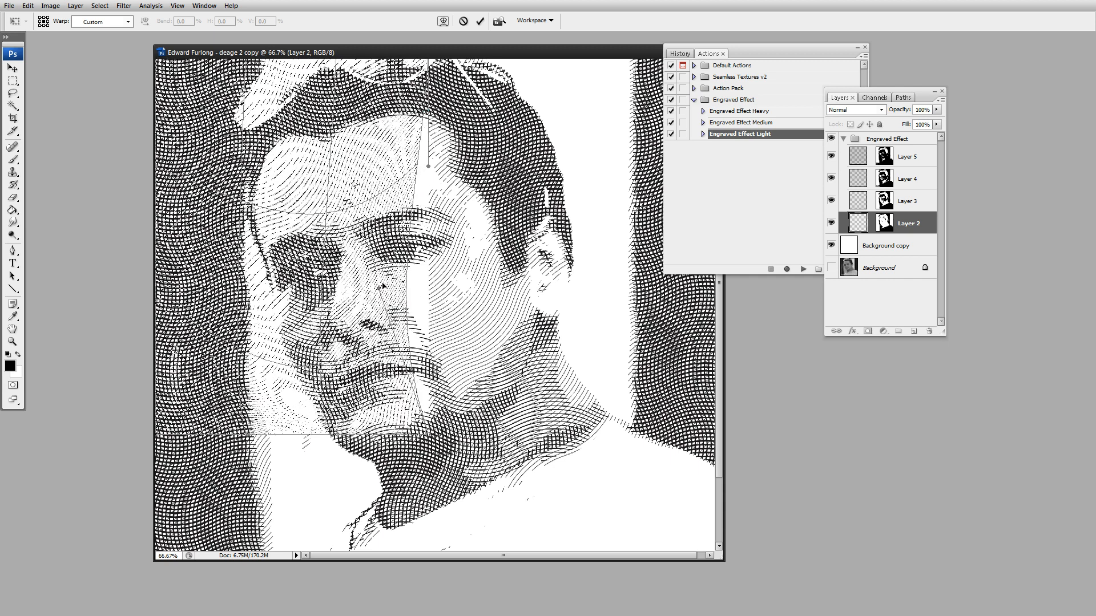
pyautogui.press('z')
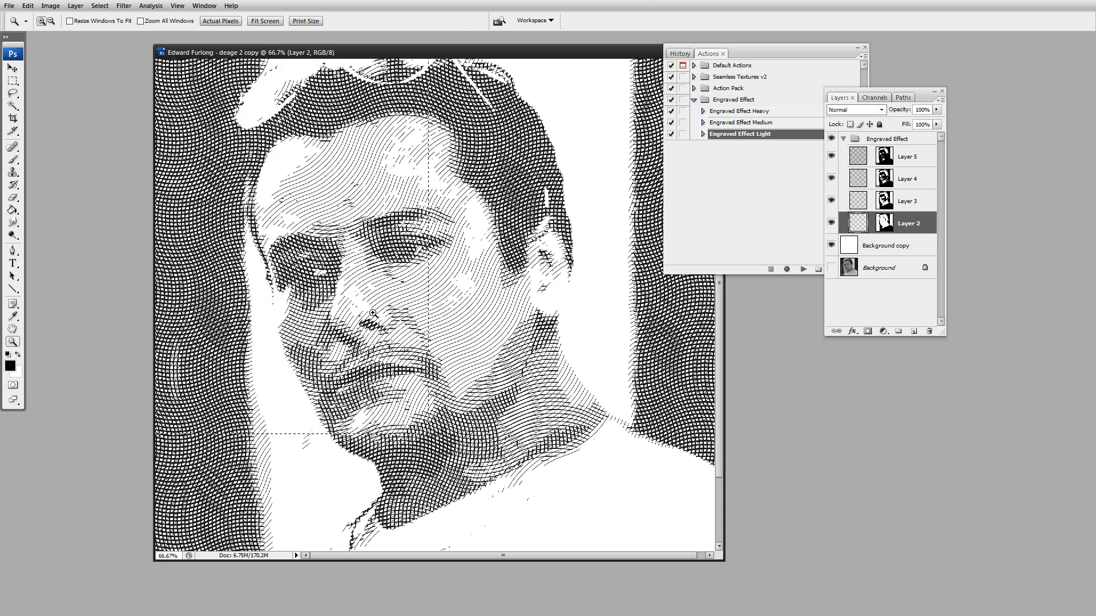
pyautogui.press('v')
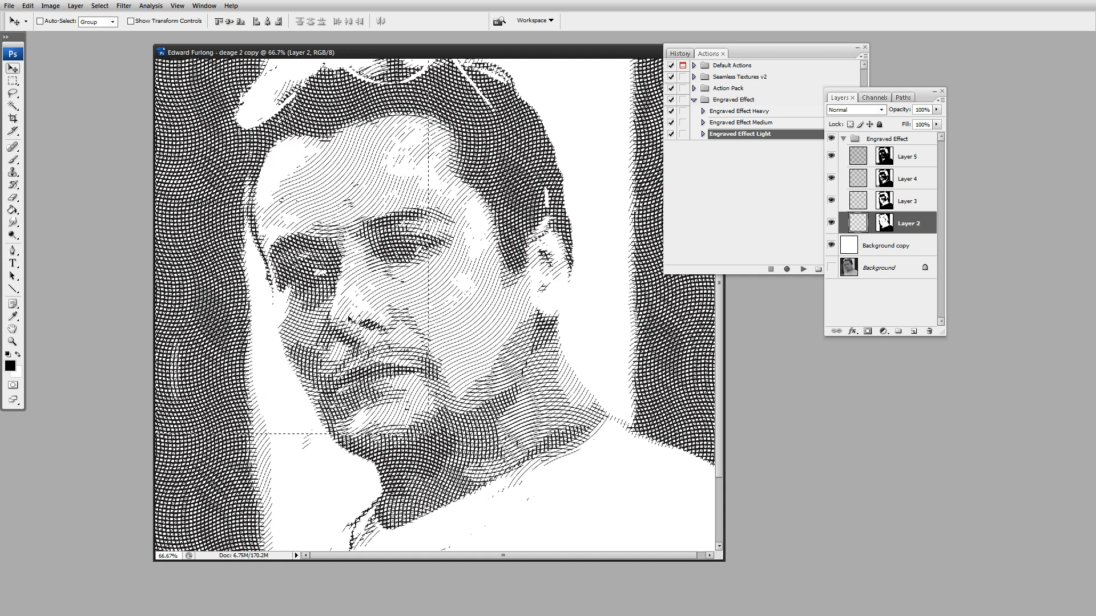
# - Try warping the selected part of Layer 2 by pulling its lines up toward the forehead and adjusting them near the mouth, and revert it
pyautogui.hotkey('ctrl', 't')
pyautogui.rightClick(348, 309)
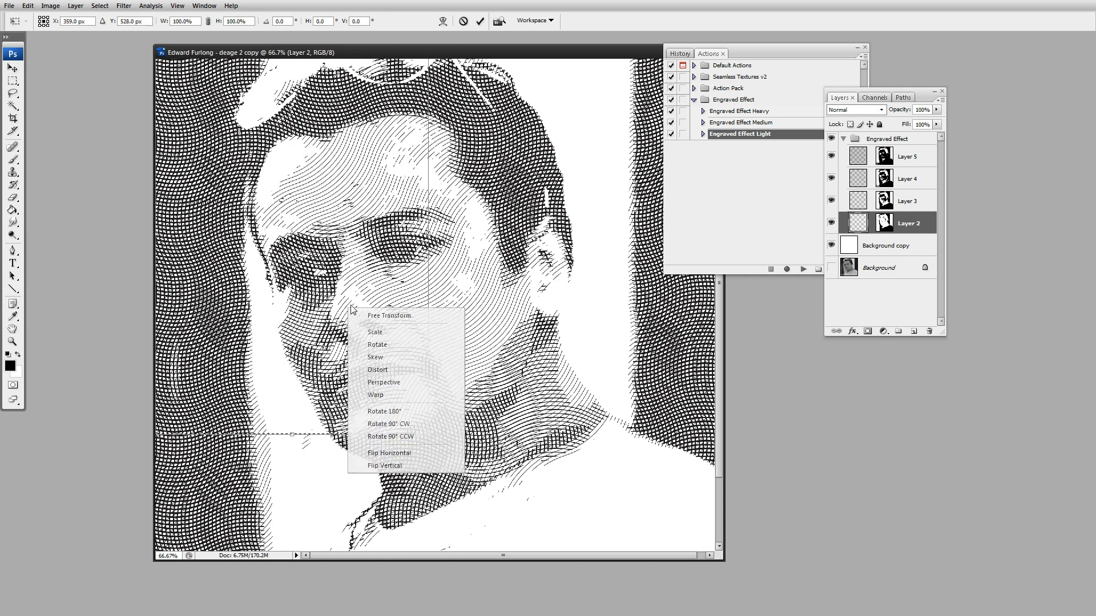
pyautogui.click(377, 395)
pyautogui.moveTo(310, 260); pyautogui.dragTo(279, 153)
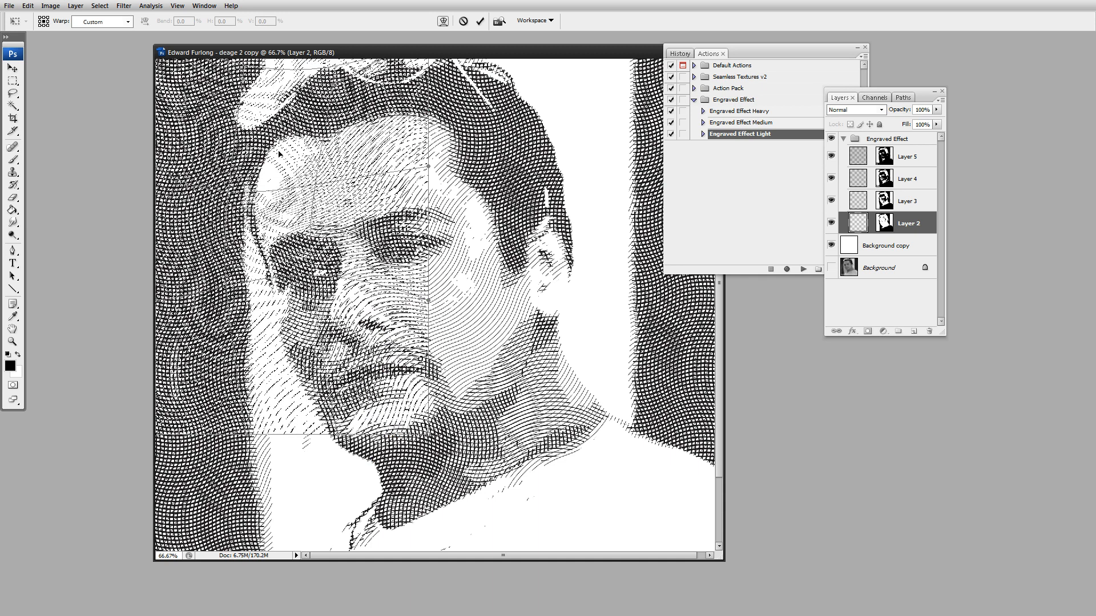
pyautogui.moveTo(279, 153)
pyautogui.mouseDown()
pyautogui.moveTo(277, 181)
pyautogui.moveTo(276, 172)
pyautogui.mouseUp()
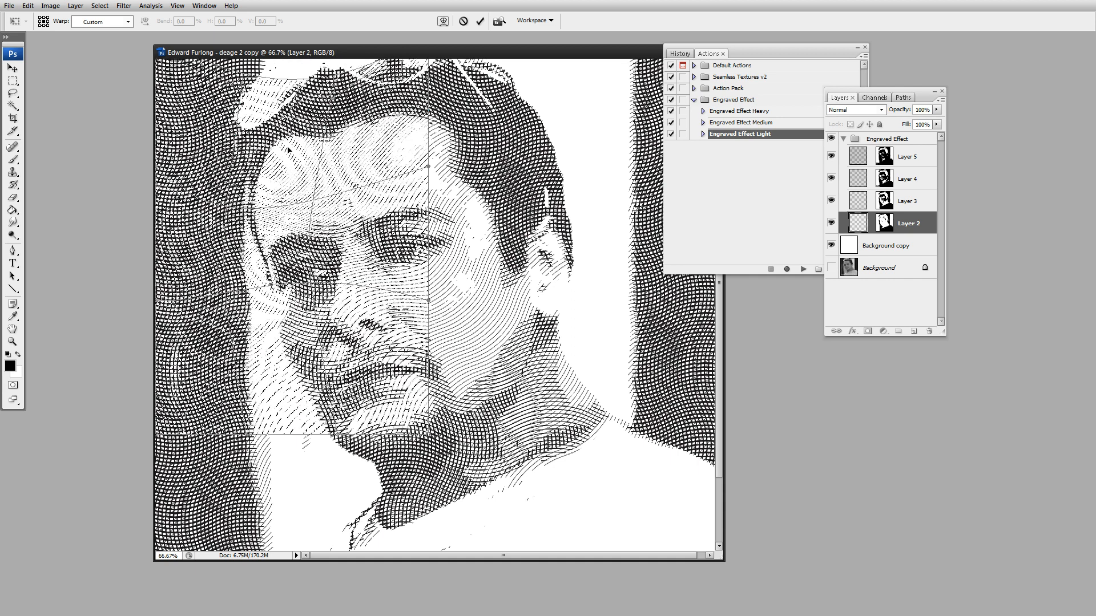
pyautogui.moveTo(319, 327); pyautogui.dragTo(325, 347)
pyautogui.press('Return')
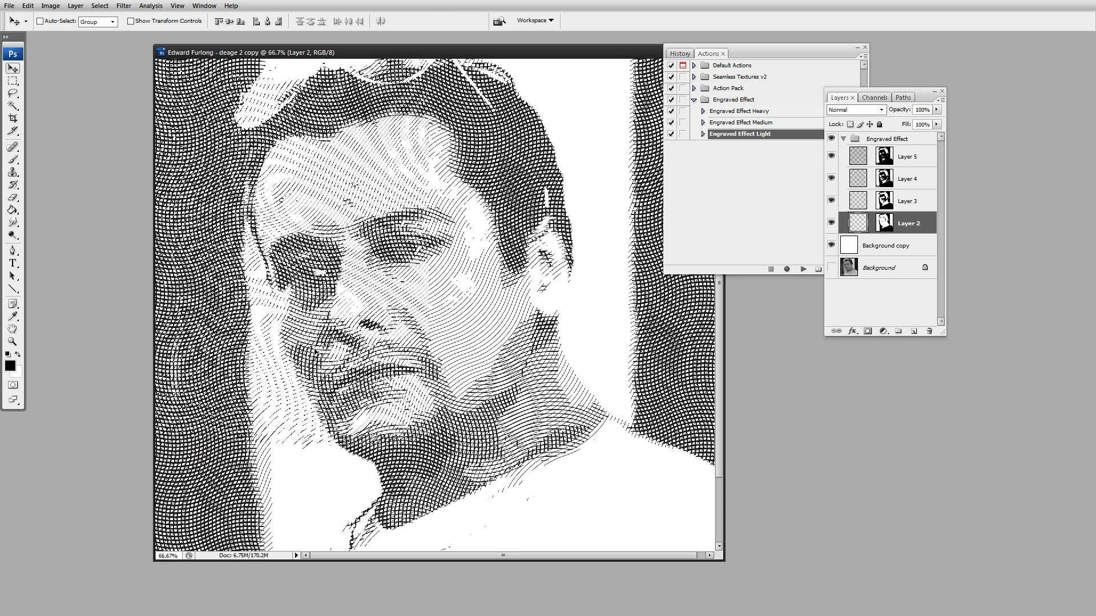
pyautogui.click(884, 309)
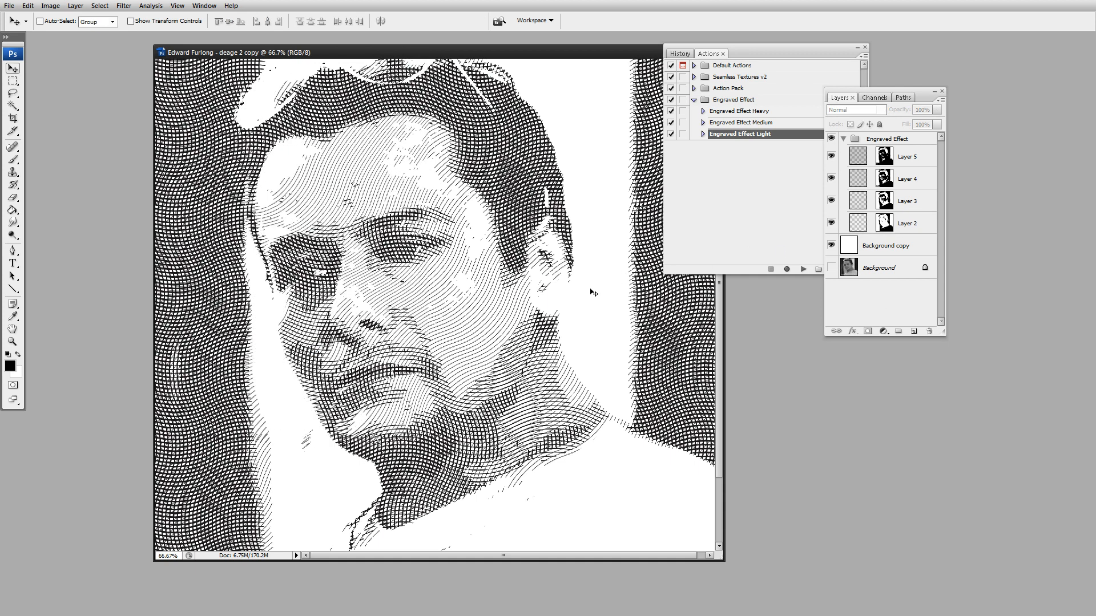
# - Open Layer 2 in Liquify, try a twirl stroke with brush size 600 near the middle of the lines, and undo it
pyautogui.hotkey('ctrl', '-')
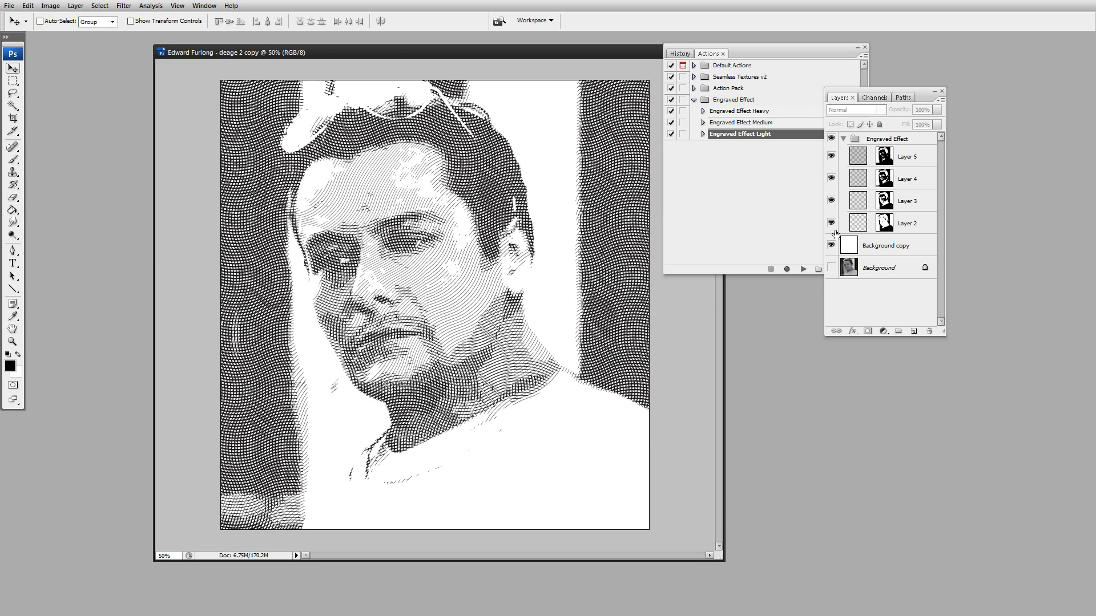
pyautogui.click(850, 220)
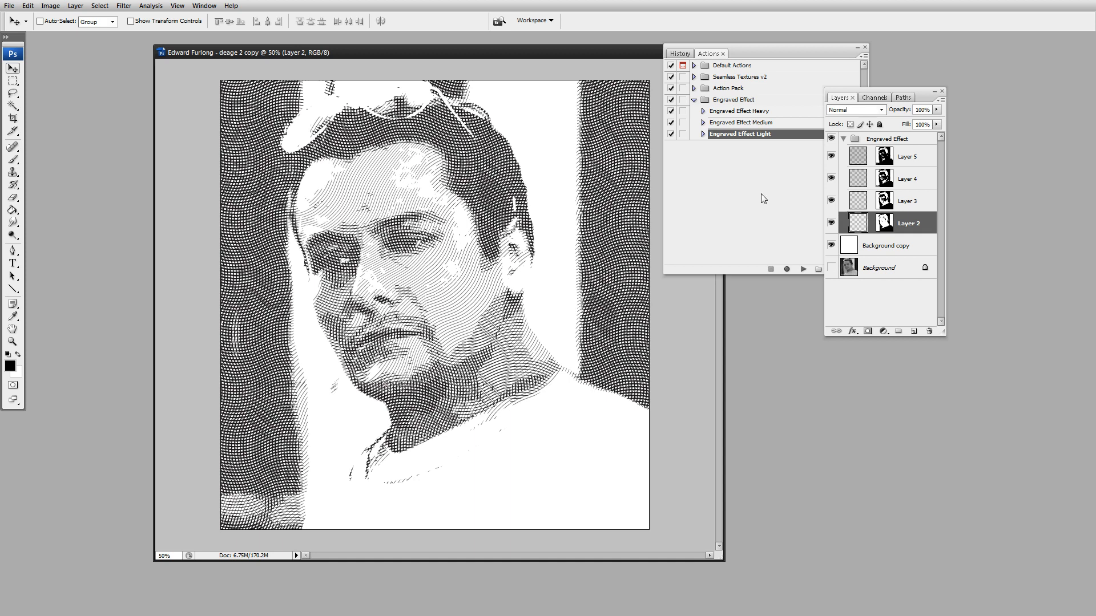
pyautogui.press('m')
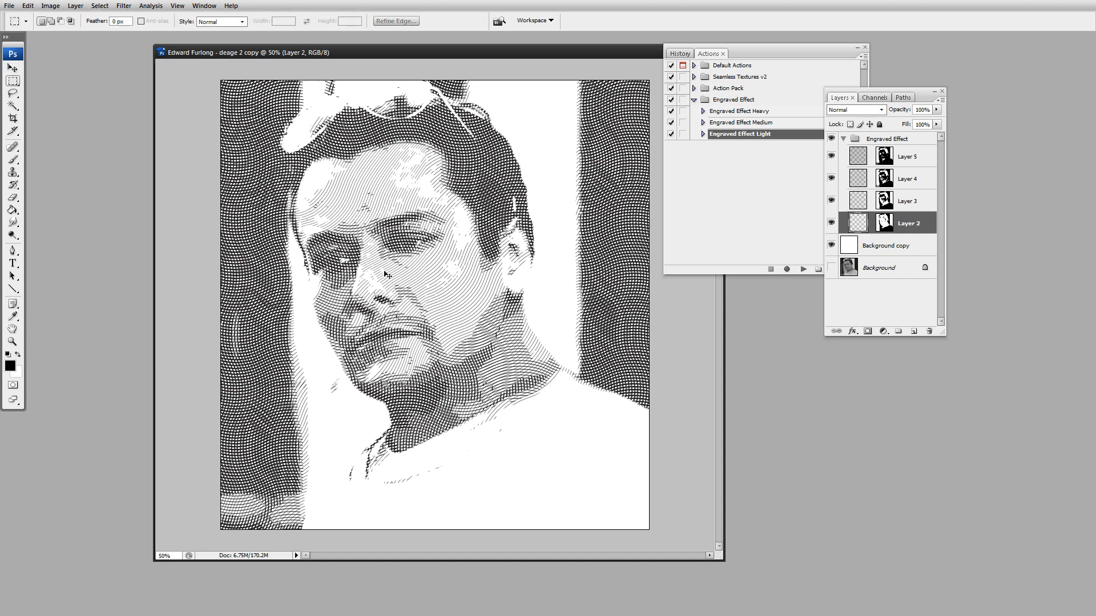
pyautogui.hotkey('shift', 'ctrl', 'x')
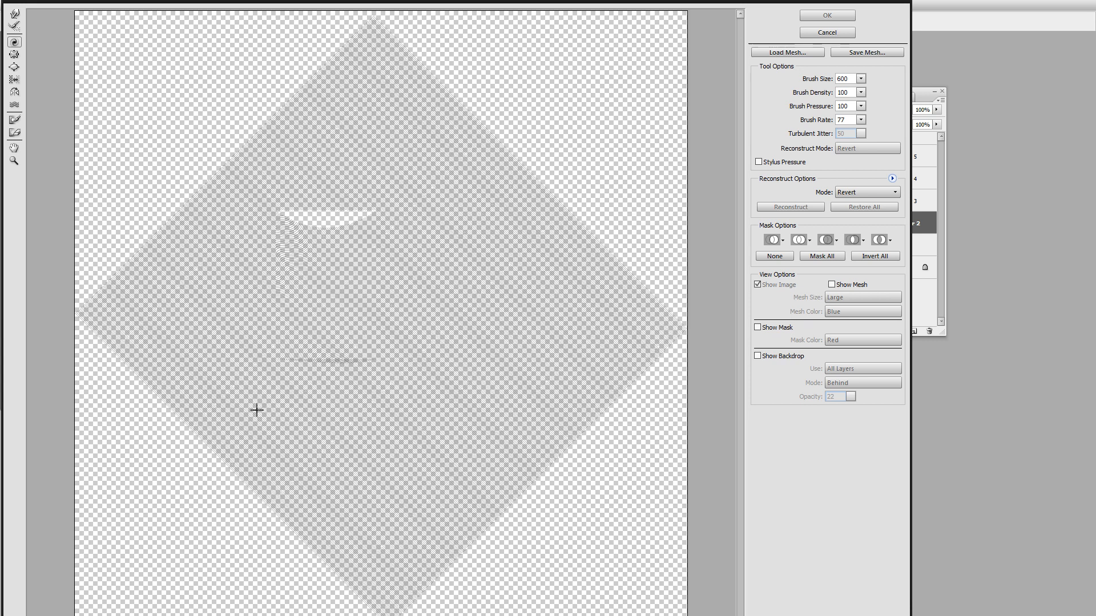
pyautogui.click(860, 94)
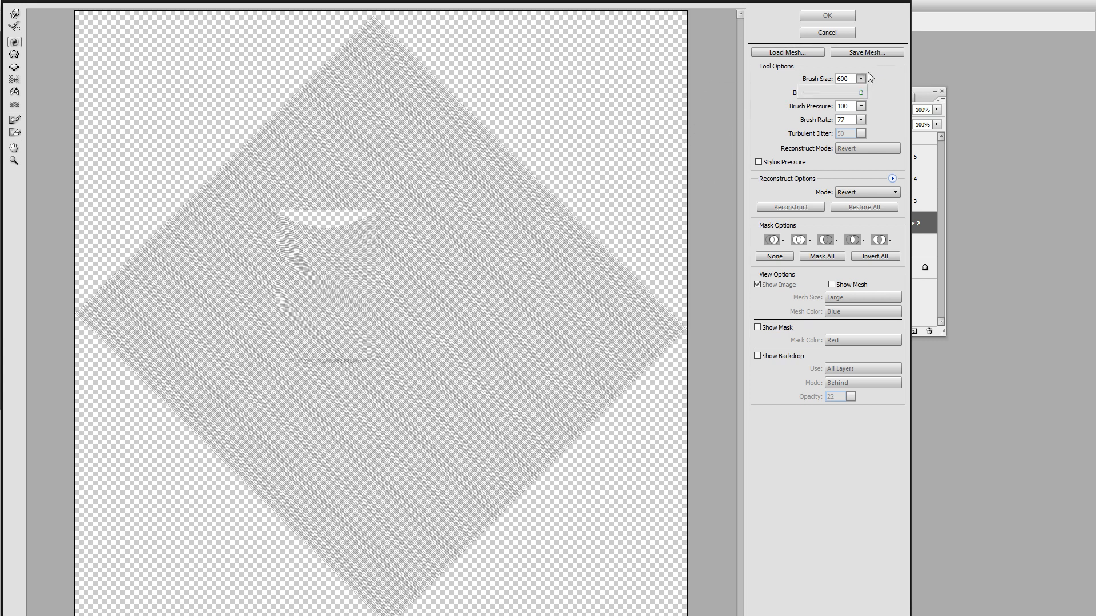
pyautogui.click(893, 87)
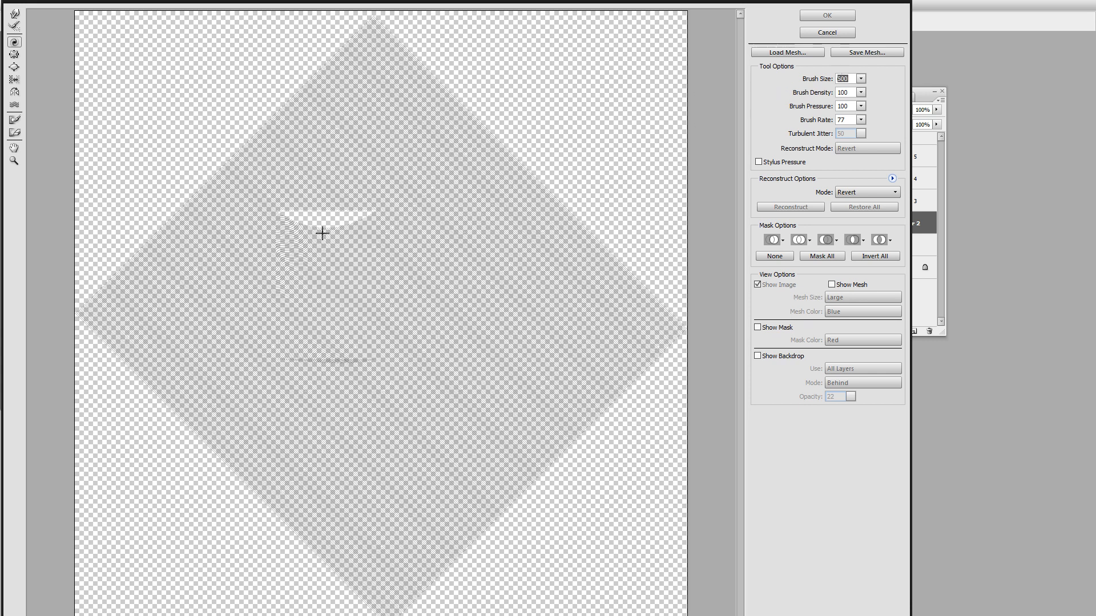
pyautogui.moveTo(392, 303)
pyautogui.mouseDown()
pyautogui.moveTo(383, 302)
pyautogui.moveTo(444, 310)
pyautogui.mouseUp()
pyautogui.hotkey('ctrl', 'z')
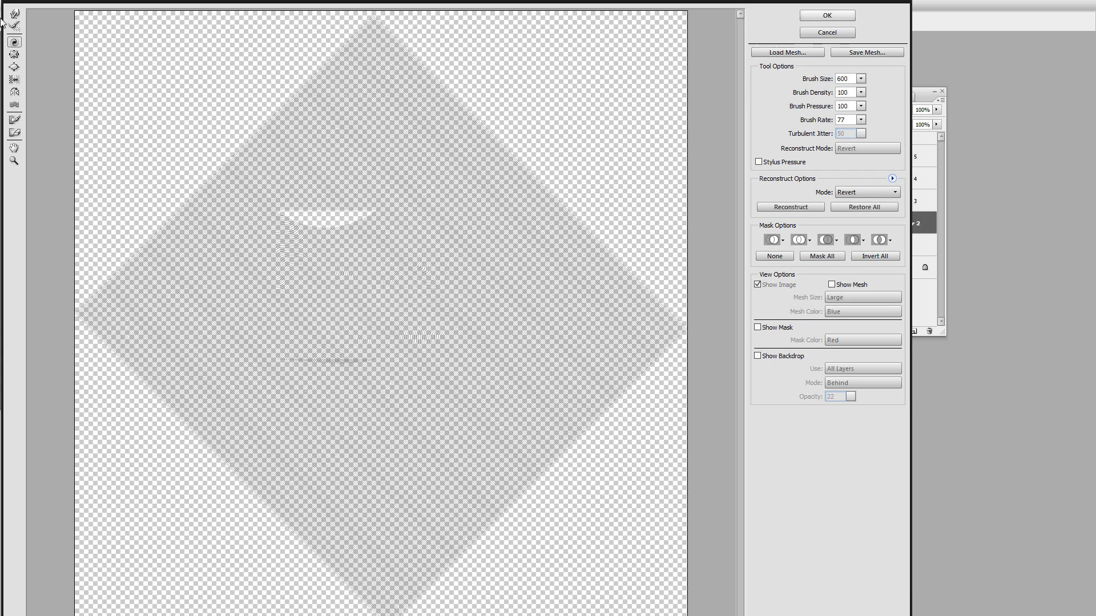
# - Push Layer 2's lines in several directions around the middle with the Forward Warp tool at brush size 600, and apply Liquify
pyautogui.click(14, 13)
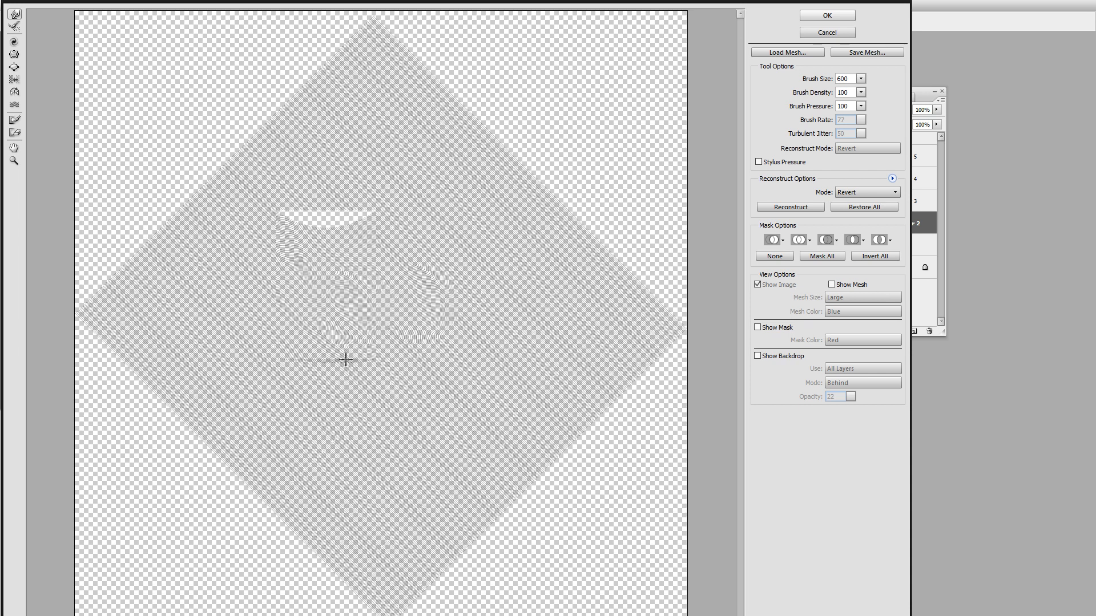
pyautogui.moveTo(345, 359); pyautogui.dragTo(345, 370)
pyautogui.moveTo(406, 430)
pyautogui.mouseDown()
pyautogui.moveTo(357, 469)
pyautogui.moveTo(261, 378)
pyautogui.moveTo(238, 307)
pyautogui.moveTo(290, 306)
pyautogui.moveTo(298, 297)
pyautogui.moveTo(277, 271)
pyautogui.mouseUp()
pyautogui.moveTo(276, 271)
pyautogui.mouseDown()
pyautogui.moveTo(297, 208)
pyautogui.moveTo(322, 205)
pyautogui.moveTo(359, 161)
pyautogui.moveTo(386, 162)
pyautogui.moveTo(411, 258)
pyautogui.moveTo(519, 267)
pyautogui.moveTo(497, 396)
pyautogui.moveTo(443, 409)
pyautogui.moveTo(452, 318)
pyautogui.moveTo(427, 305)
pyautogui.moveTo(496, 344)
pyautogui.moveTo(491, 380)
pyautogui.moveTo(460, 268)
pyautogui.moveTo(441, 246)
pyautogui.moveTo(536, 378)
pyautogui.moveTo(458, 405)
pyautogui.moveTo(472, 413)
pyautogui.moveTo(442, 366)
pyautogui.moveTo(466, 306)
pyautogui.moveTo(481, 311)
pyautogui.moveTo(470, 279)
pyautogui.moveTo(400, 276)
pyautogui.moveTo(366, 293)
pyautogui.moveTo(305, 293)
pyautogui.moveTo(306, 317)
pyautogui.moveTo(253, 332)
pyautogui.moveTo(291, 427)
pyautogui.moveTo(321, 460)
pyautogui.moveTo(284, 446)
pyautogui.moveTo(240, 350)
pyautogui.moveTo(204, 319)
pyautogui.moveTo(355, 158)
pyautogui.moveTo(379, 149)
pyautogui.moveTo(425, 174)
pyautogui.moveTo(366, 198)
pyautogui.moveTo(334, 149)
pyautogui.moveTo(405, 250)
pyautogui.moveTo(406, 232)
pyautogui.moveTo(466, 193)
pyautogui.moveTo(407, 250)
pyautogui.moveTo(385, 245)
pyautogui.moveTo(435, 312)
pyautogui.mouseUp()
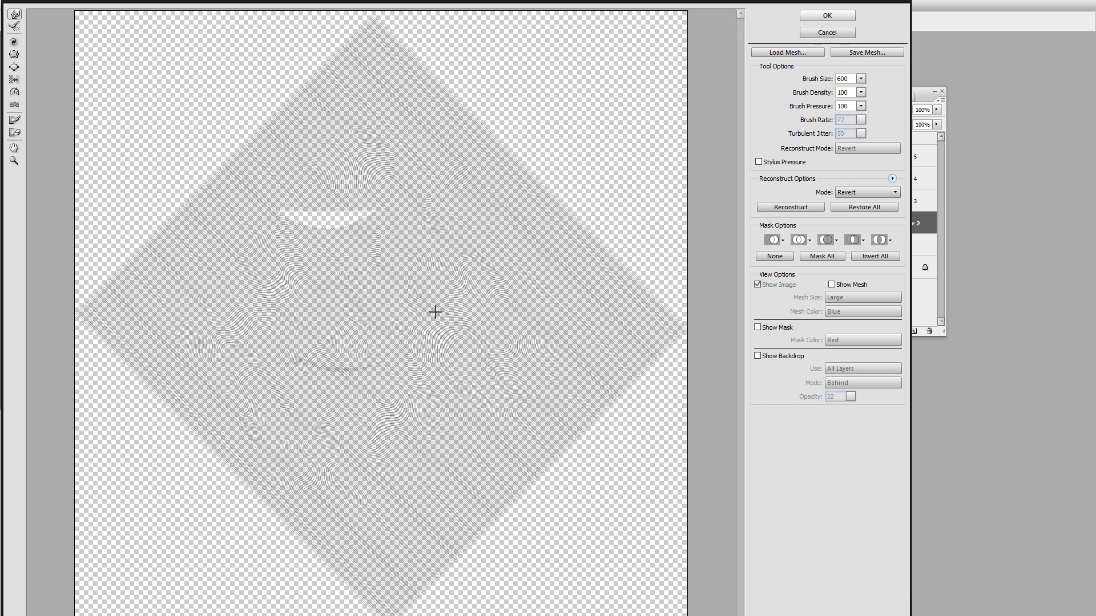
pyautogui.click(825, 18)
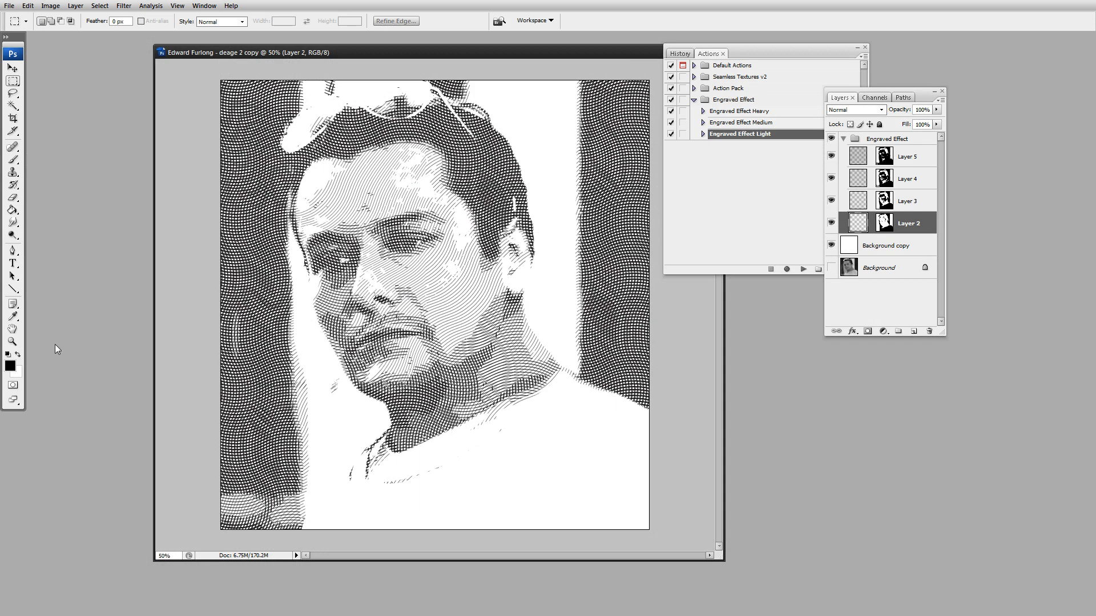
# - Examine the liquified lines on the cheek, mouth and neck up close, and return to the full portrait
pyautogui.click(12, 341)
pyautogui.click(444, 328)
pyautogui.click(485, 322)
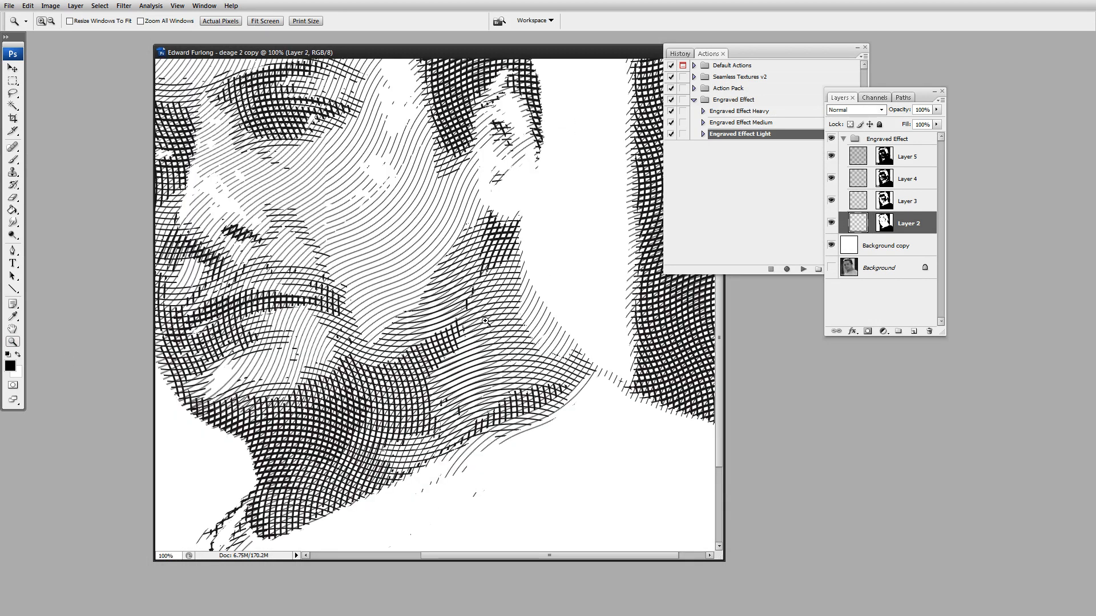
pyautogui.keyDown('alt'); pyautogui.click(485, 321); pyautogui.keyUp('alt')
pyautogui.click(471, 372)
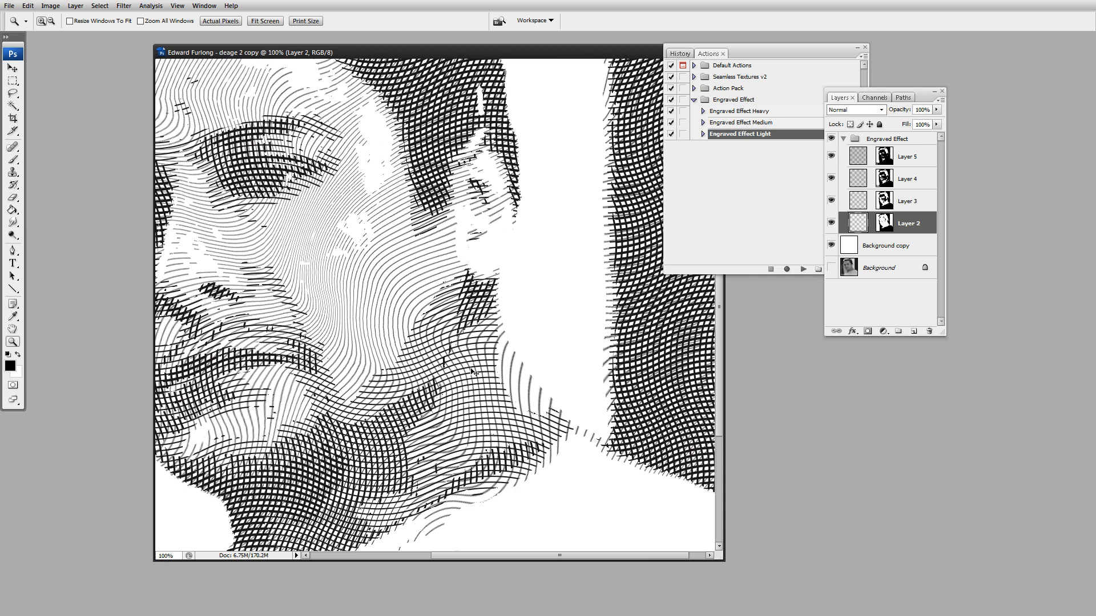
pyautogui.keyDown('alt'); pyautogui.click(472, 374); pyautogui.keyUp('alt')
pyautogui.click(472, 374)
pyautogui.keyDown('alt'); pyautogui.click(472, 374); pyautogui.keyUp('alt')
pyautogui.click(474, 374)
pyautogui.keyDown('alt'); pyautogui.click(418, 327); pyautogui.keyUp('alt')
pyautogui.keyDown('alt'); pyautogui.click(420, 327); pyautogui.keyUp('alt')
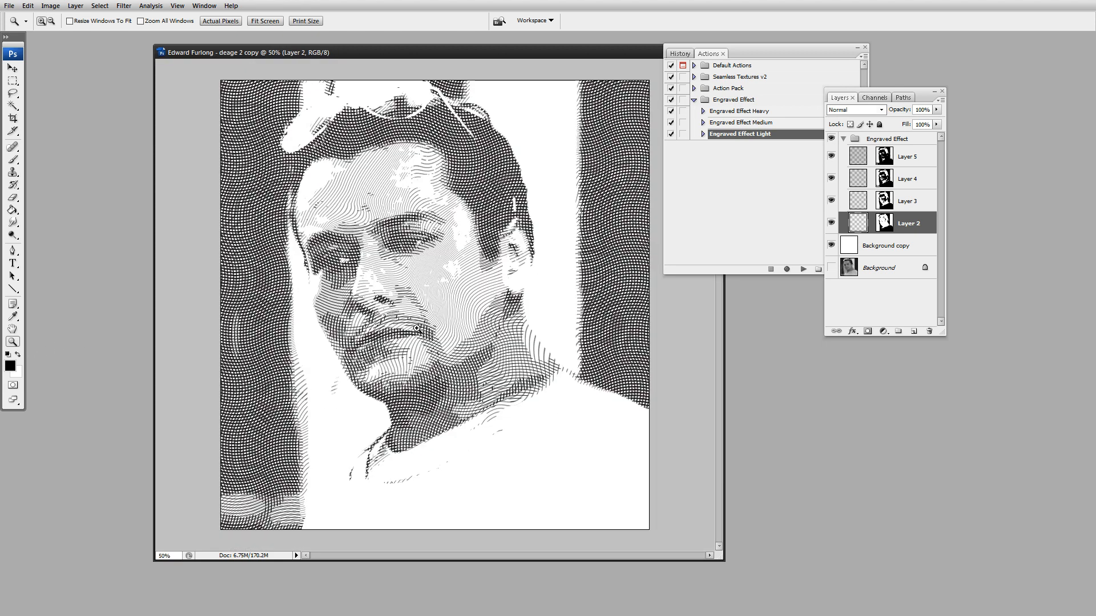
pyautogui.press('m')
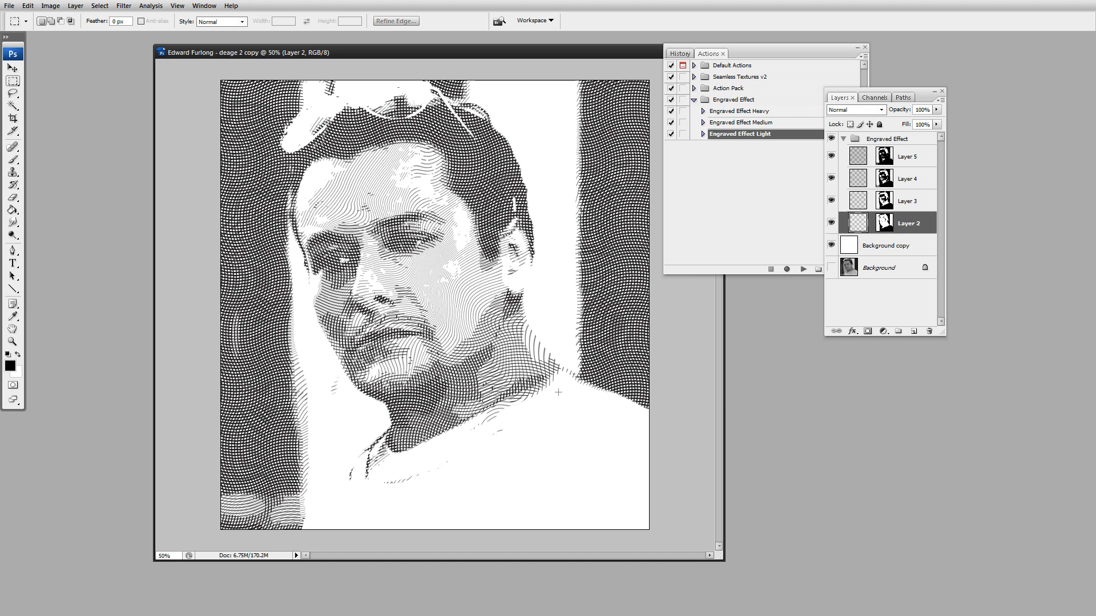
pyautogui.click(895, 253)
pyautogui.click(881, 273)
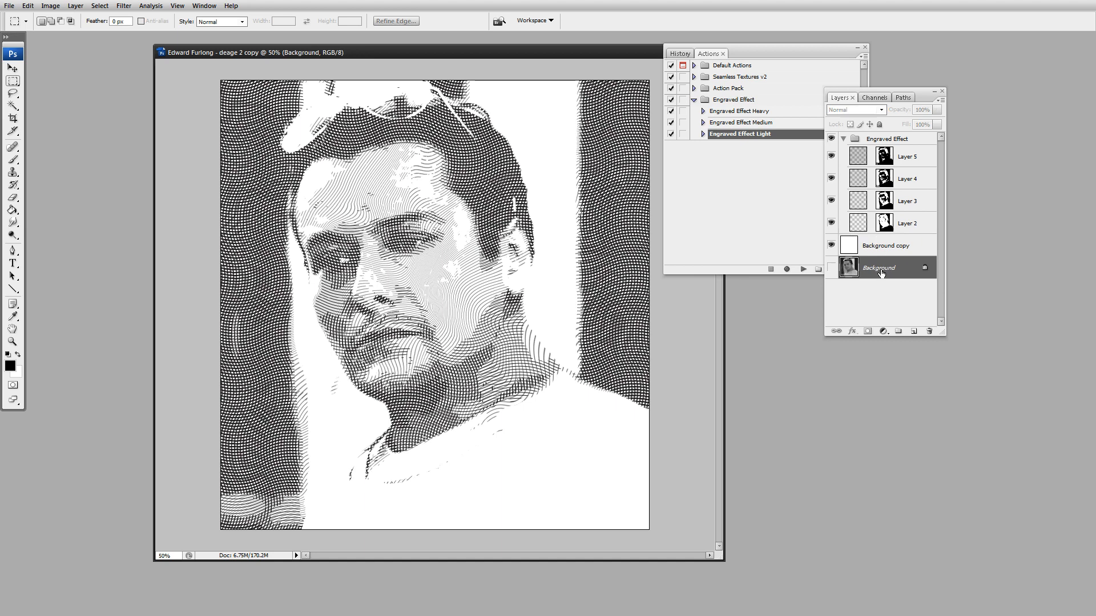
pyautogui.click(916, 245)
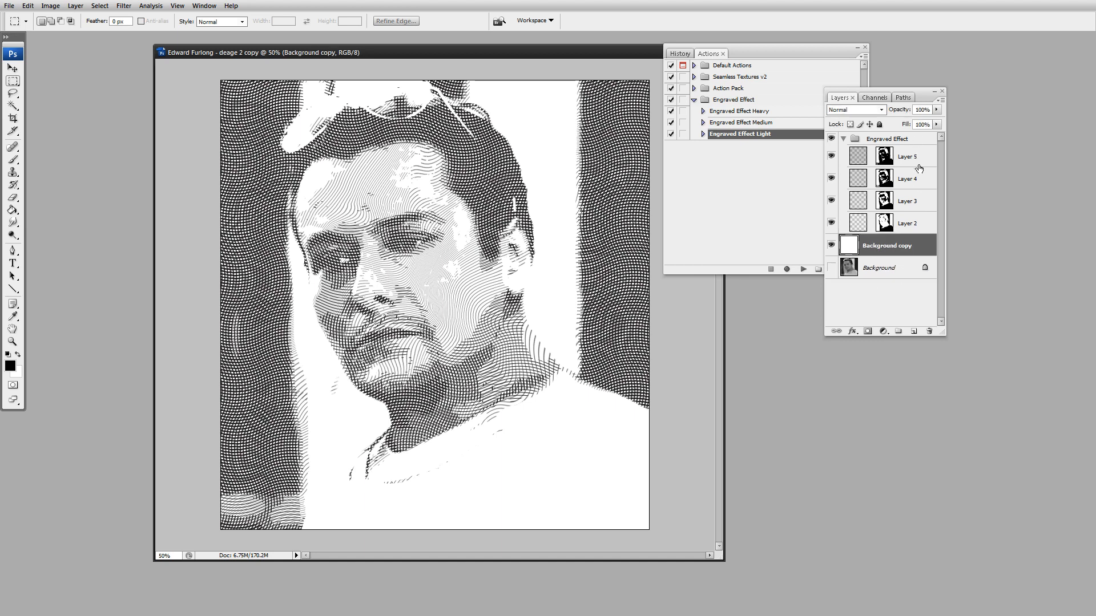
pyautogui.keyDown('shift'); pyautogui.click(908, 140); pyautogui.keyUp('shift')
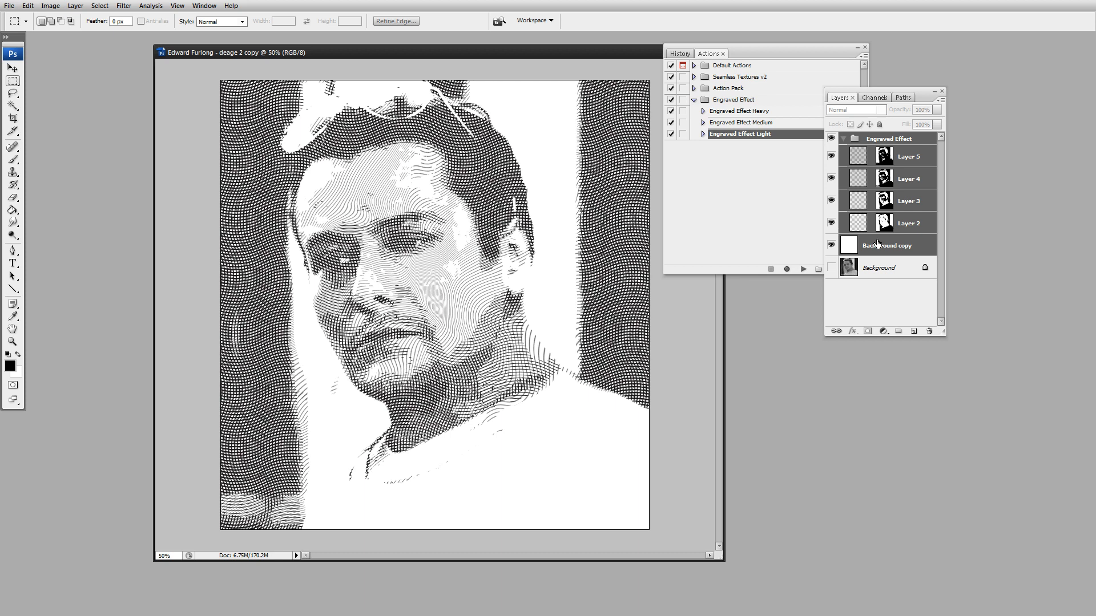
pyautogui.moveTo(906, 246); pyautogui.dragTo(928, 331)
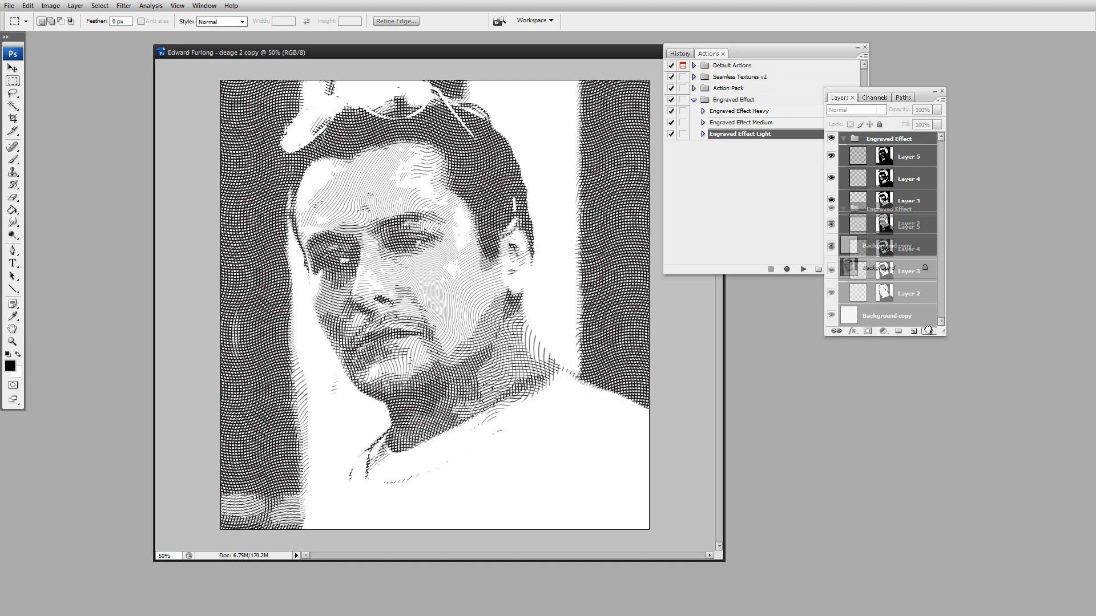
pyautogui.moveTo(928, 330); pyautogui.dragTo(919, 237)
pyautogui.click(883, 331)
pyautogui.click(871, 297)
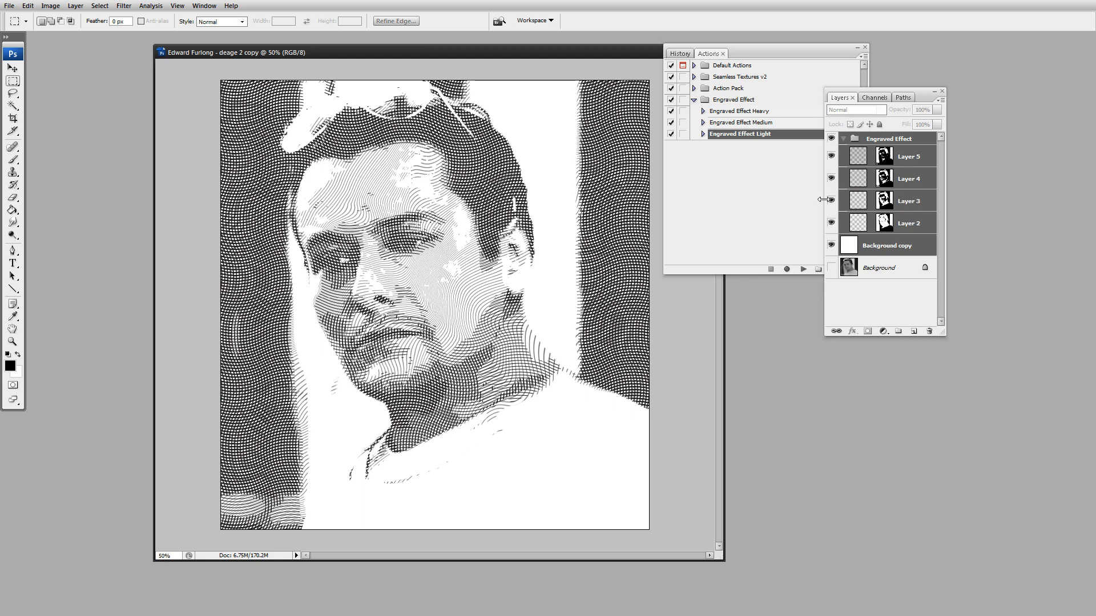
# - Select Layer 2 and hide Layers 3, 4 and 5 to view its distorted lines alone
pyautogui.click(917, 226)
pyautogui.moveTo(831, 201); pyautogui.dragTo(832, 156)
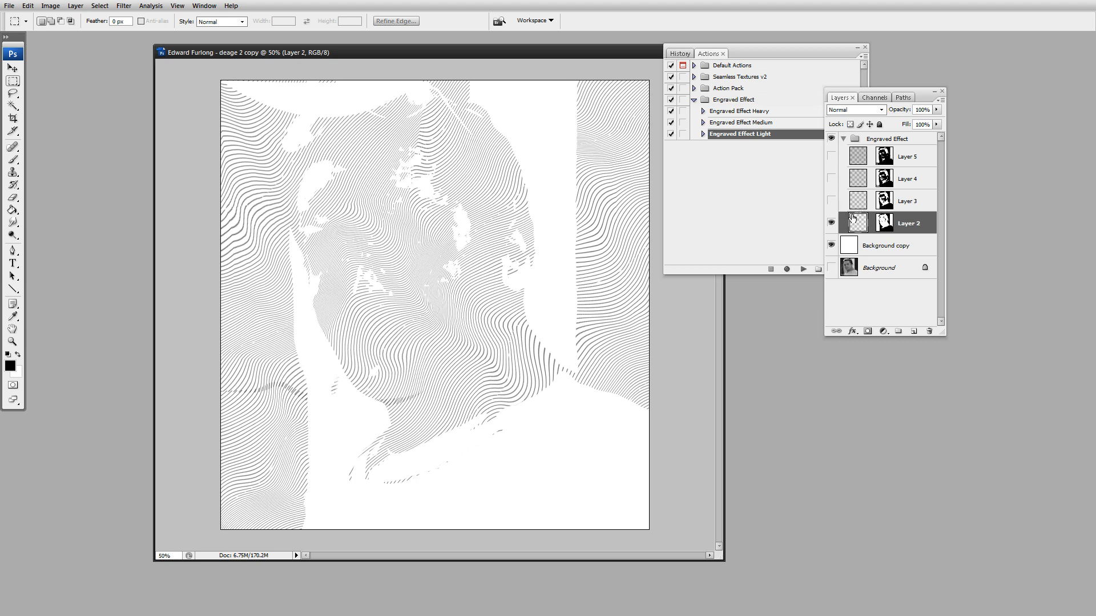
# - Delete the Engraved Effect group together with the Background copy layer, keeping only the original Background photo
pyautogui.click(917, 139)
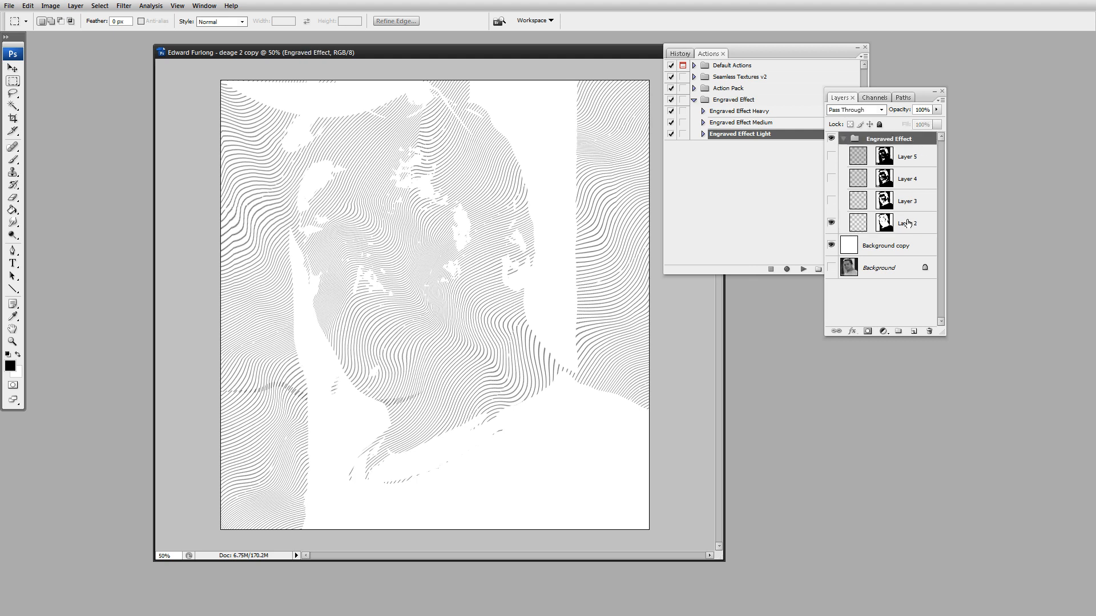
pyautogui.keyDown('shift'); pyautogui.click(894, 247); pyautogui.keyUp('shift')
pyautogui.moveTo(906, 243); pyautogui.dragTo(930, 331)
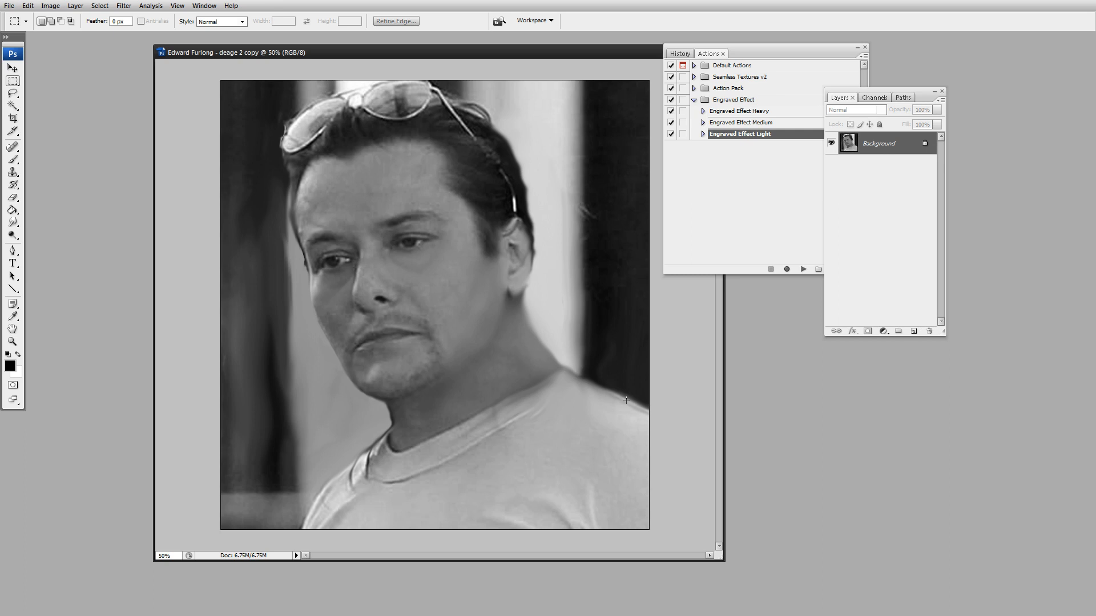
# - Brighten the Background photo with Curves by raising the midtones to output 166 at input 82
pyautogui.hotkey('ctrl', 'm')
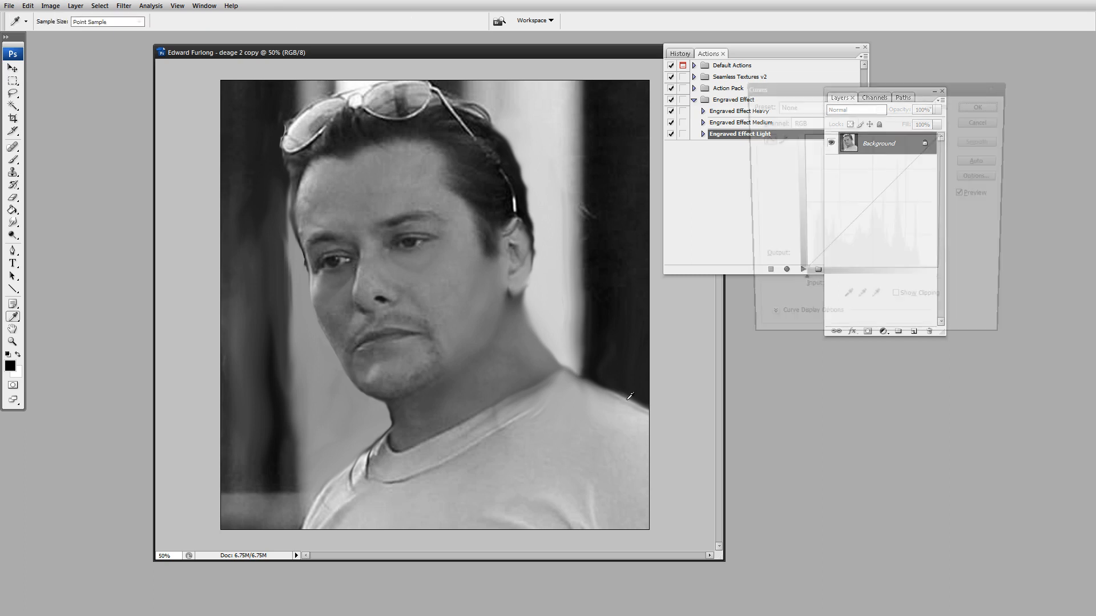
pyautogui.moveTo(879, 203); pyautogui.dragTo(847, 184)
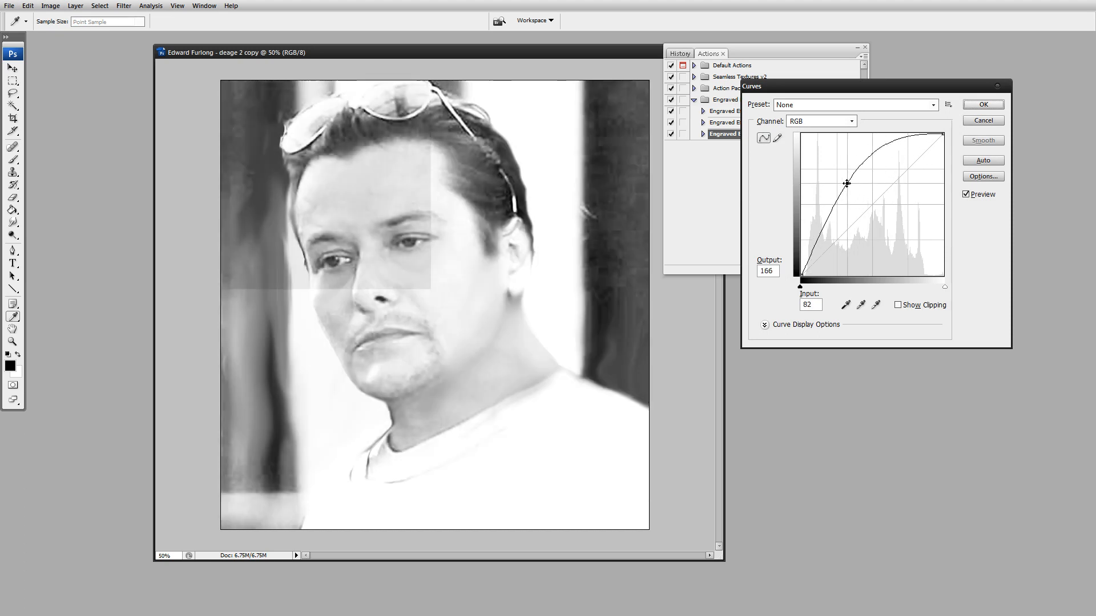
pyautogui.click(981, 103)
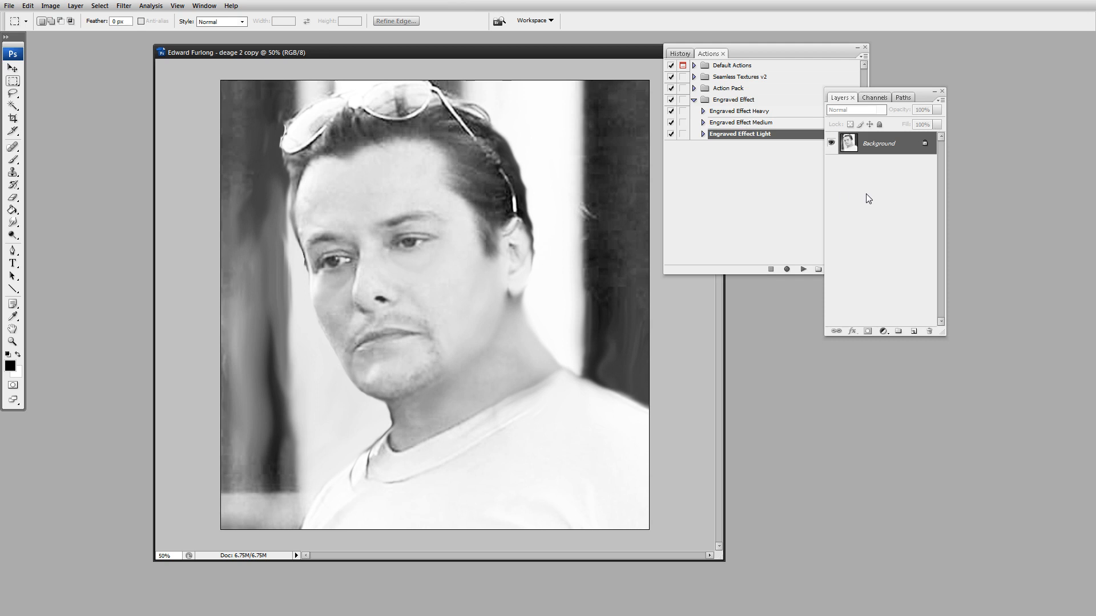
# - Run the Engraved Effect Light action on the brightened portrait and expand the Engraved Effect group
pyautogui.click(747, 138)
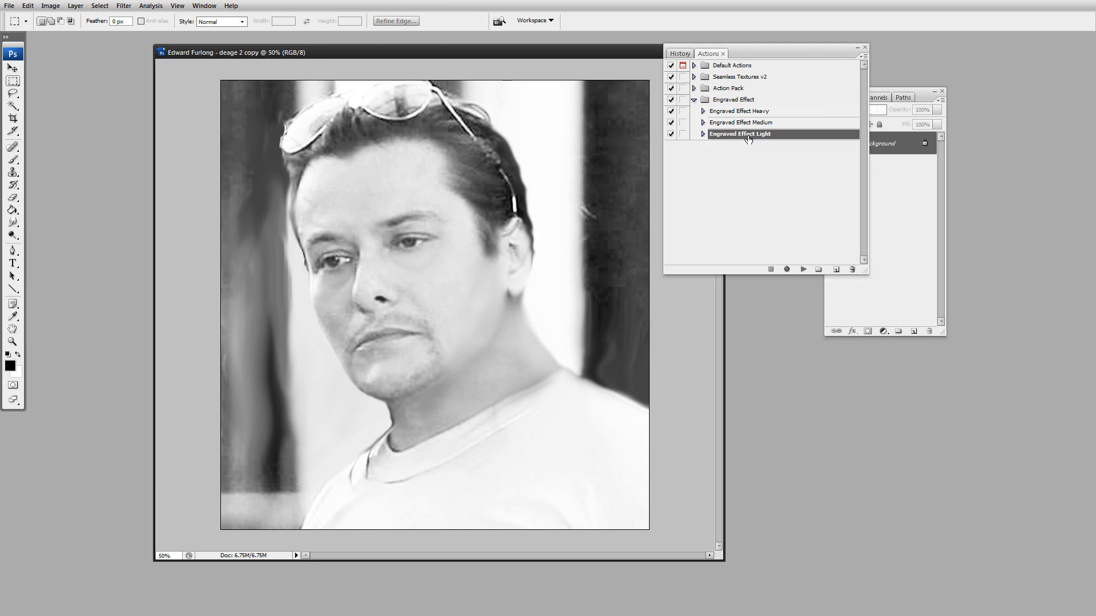
pyautogui.click(803, 269)
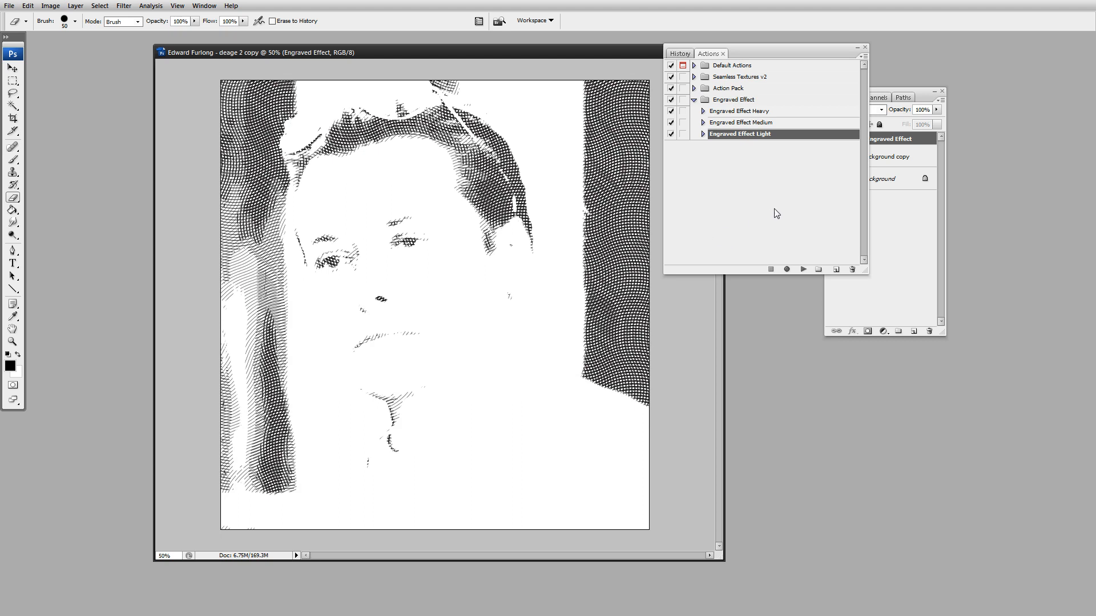
pyautogui.click(909, 223)
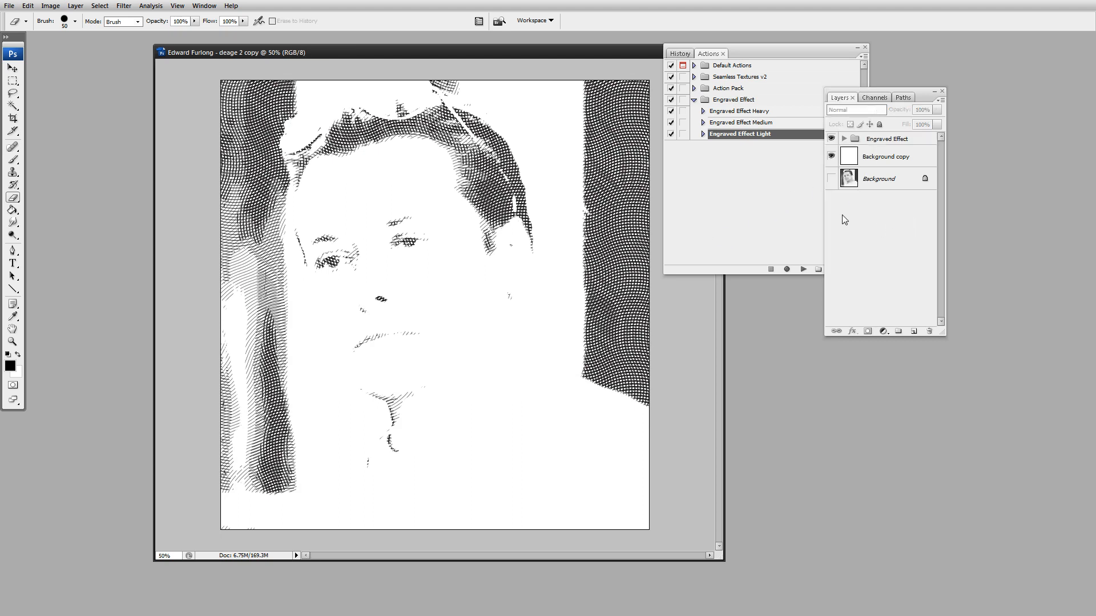
pyautogui.click(844, 139)
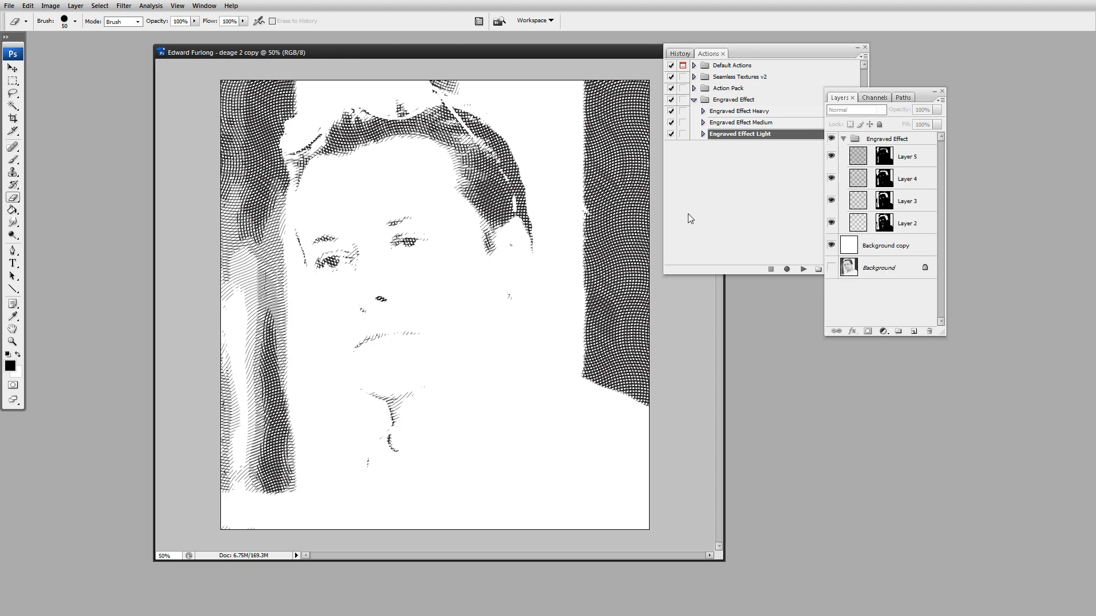
# - Compare the brightened Background photo with its engraving by hiding the layers above it and showing them again
pyautogui.click(876, 268)
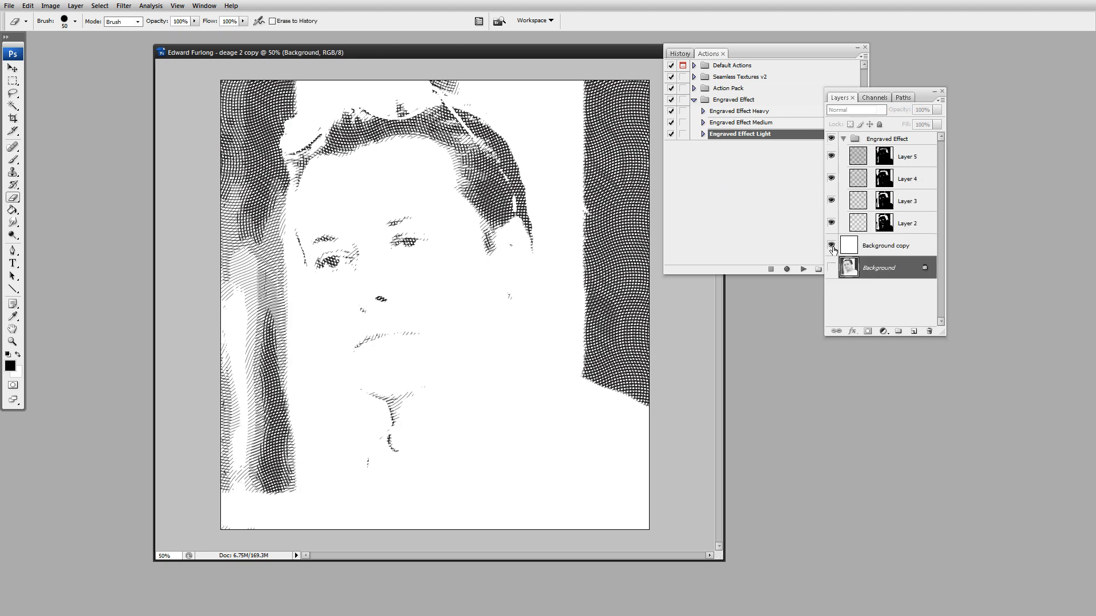
pyautogui.moveTo(831, 245); pyautogui.dragTo(831, 139)
pyautogui.click(831, 268)
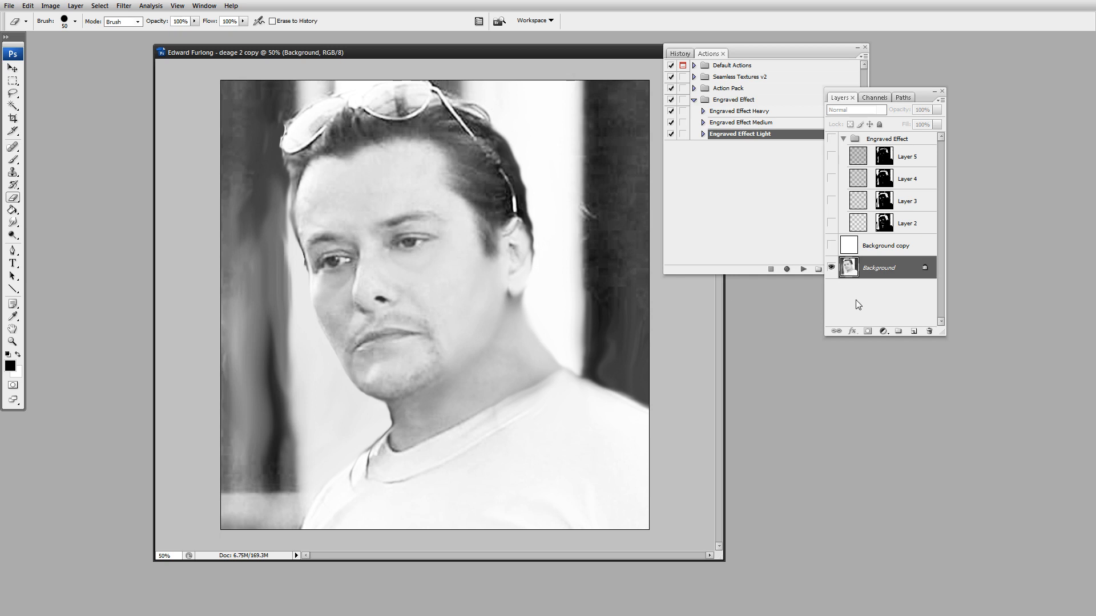
pyautogui.moveTo(831, 245); pyautogui.dragTo(832, 140)
pyautogui.click(832, 180)
pyautogui.click(831, 180)
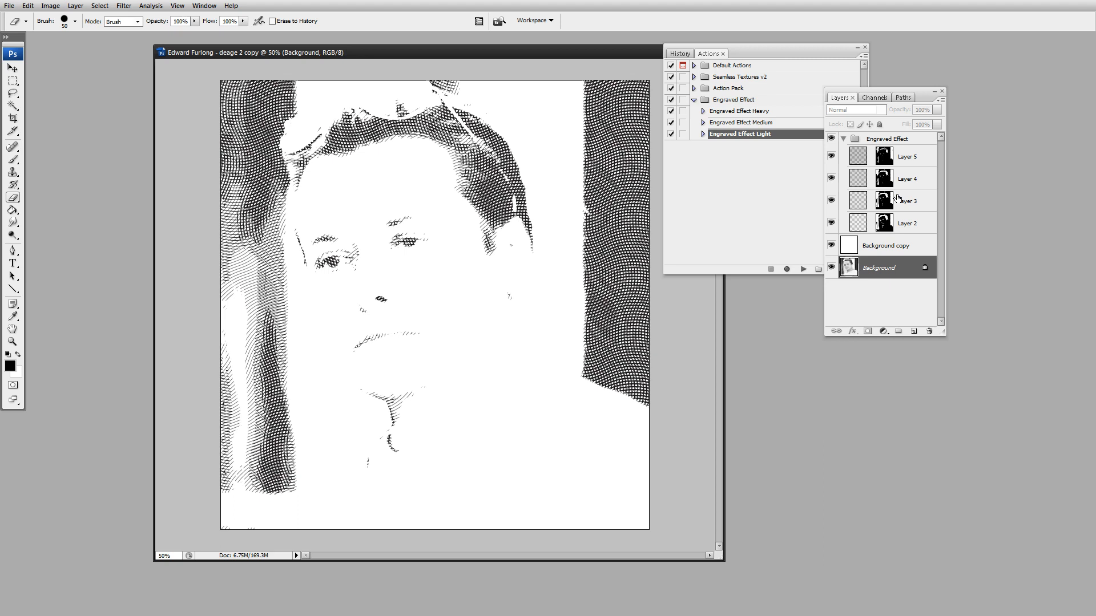
# - View the line patterns of Layer 2 and Layer 3 individually over the white Background copy
pyautogui.click(832, 156)
pyautogui.moveTo(832, 201); pyautogui.dragTo(828, 223)
pyautogui.click(832, 222)
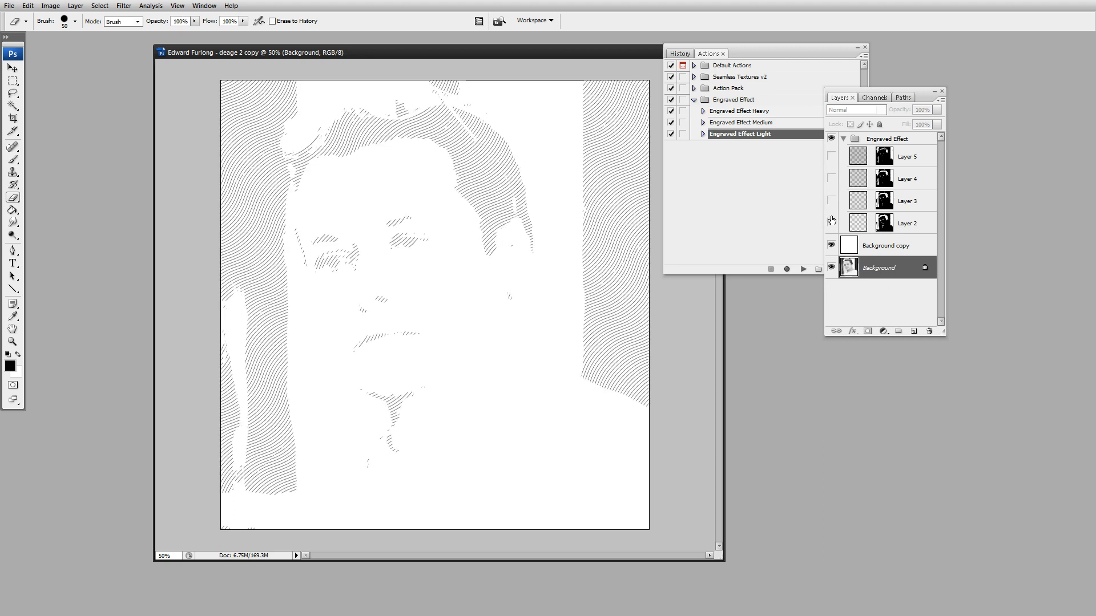
pyautogui.click(832, 201)
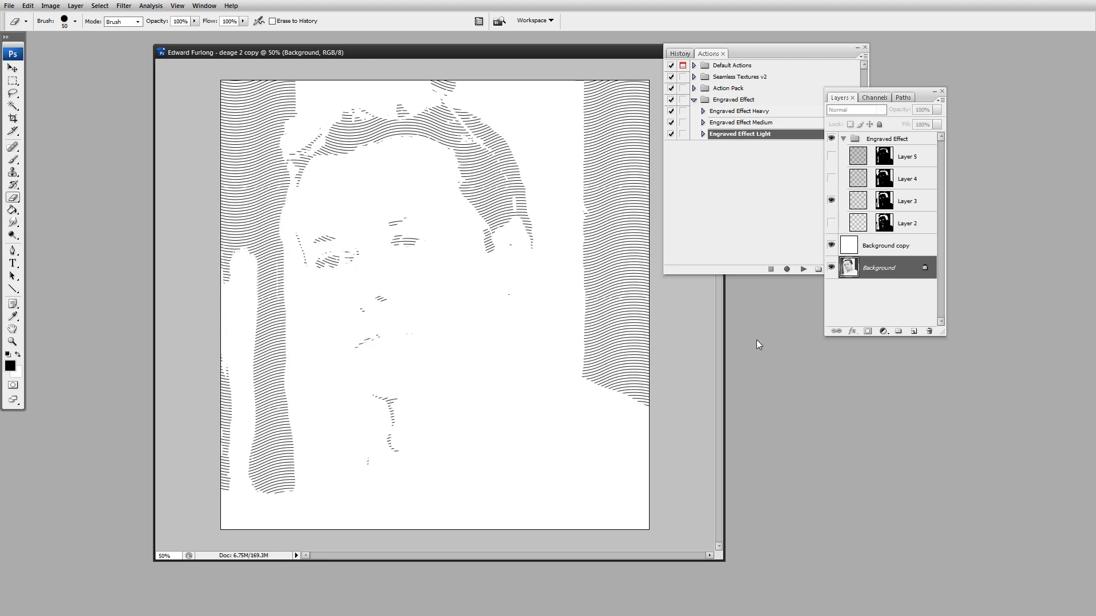
pyautogui.click(831, 201)
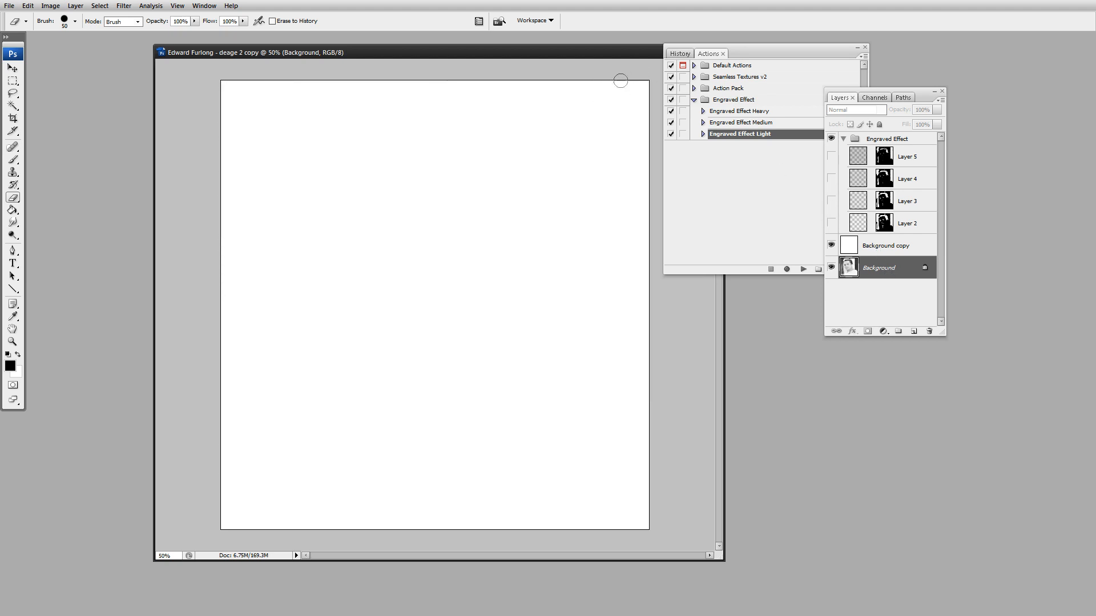
# - Close the brightened engraving without saving, bring up the unedited grayscale portrait at 33.3% and reposition its window
pyautogui.hotkey('ctrl', 'w')
pyautogui.press('n')
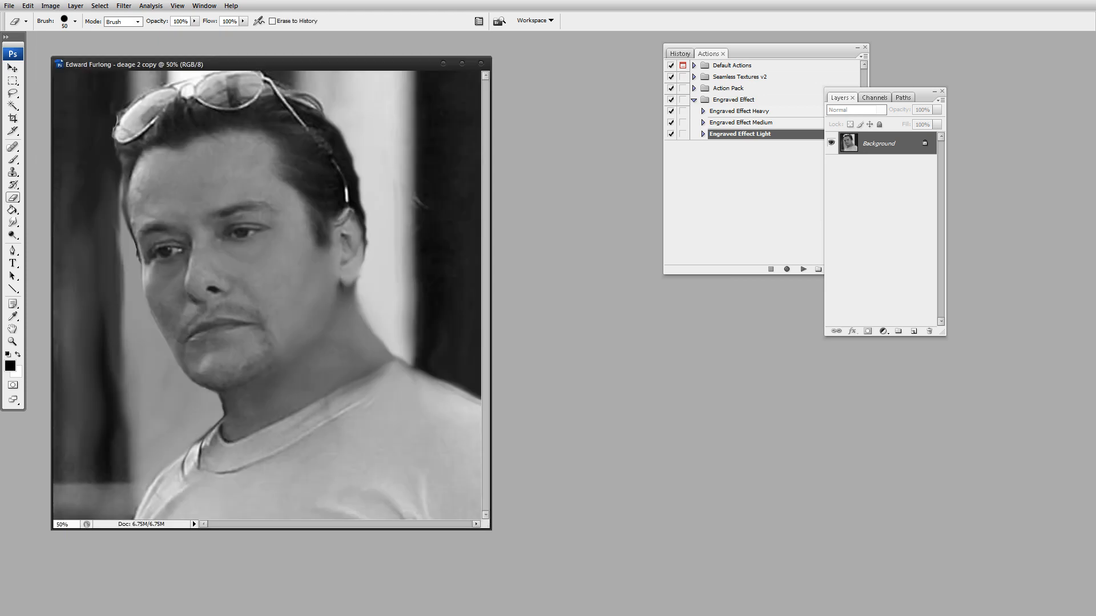
pyautogui.hotkey('ctrl', '-')
pyautogui.hotkey('ctrl', '-')
pyautogui.hotkey('ctrl', '+')
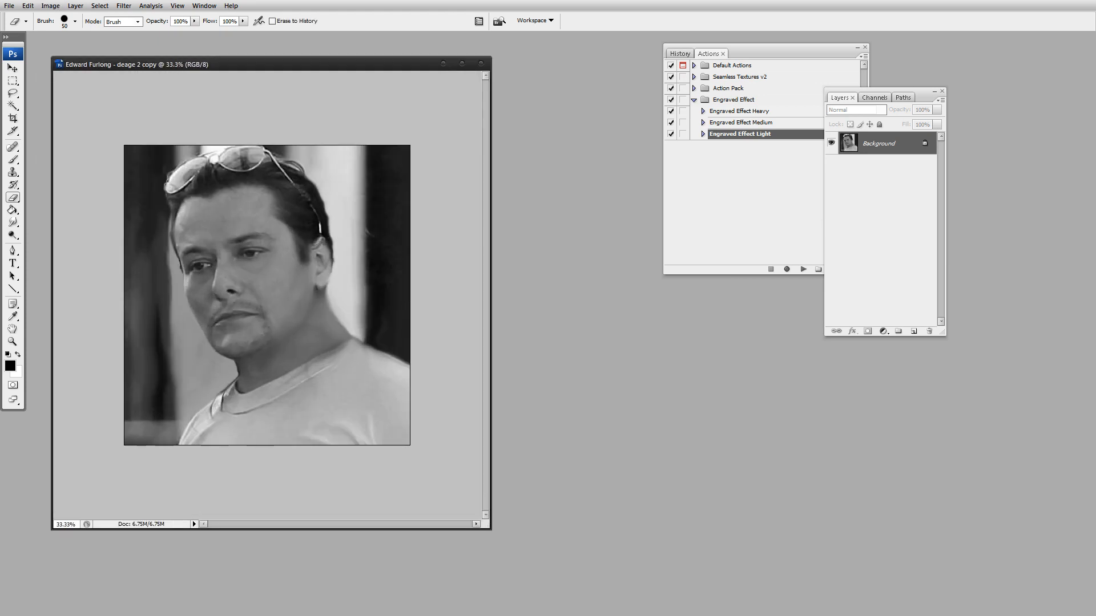
pyautogui.moveTo(341, 65); pyautogui.dragTo(478, 50)
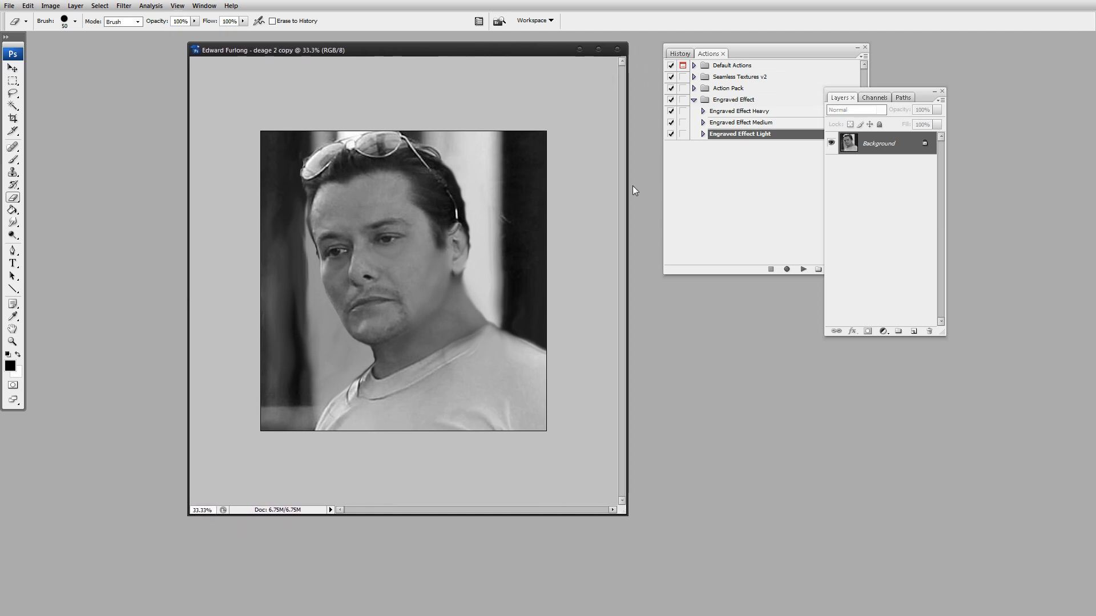
# - Darken the Background photo with Curves by lowering the midtones to output 106 at input 147
pyautogui.click(749, 126)
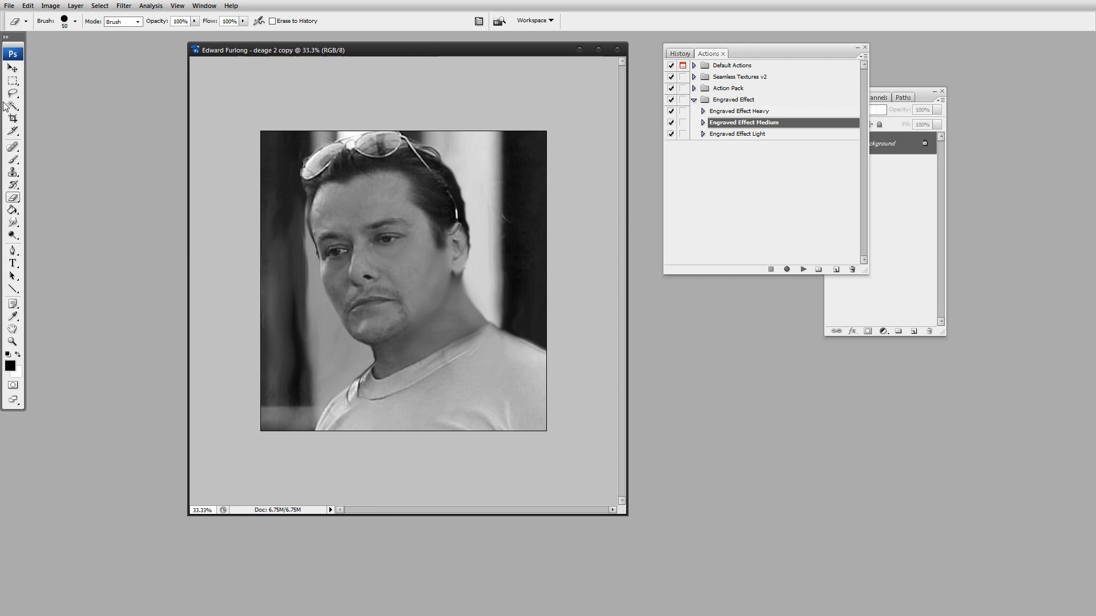
pyautogui.click(13, 80)
pyautogui.click(797, 194)
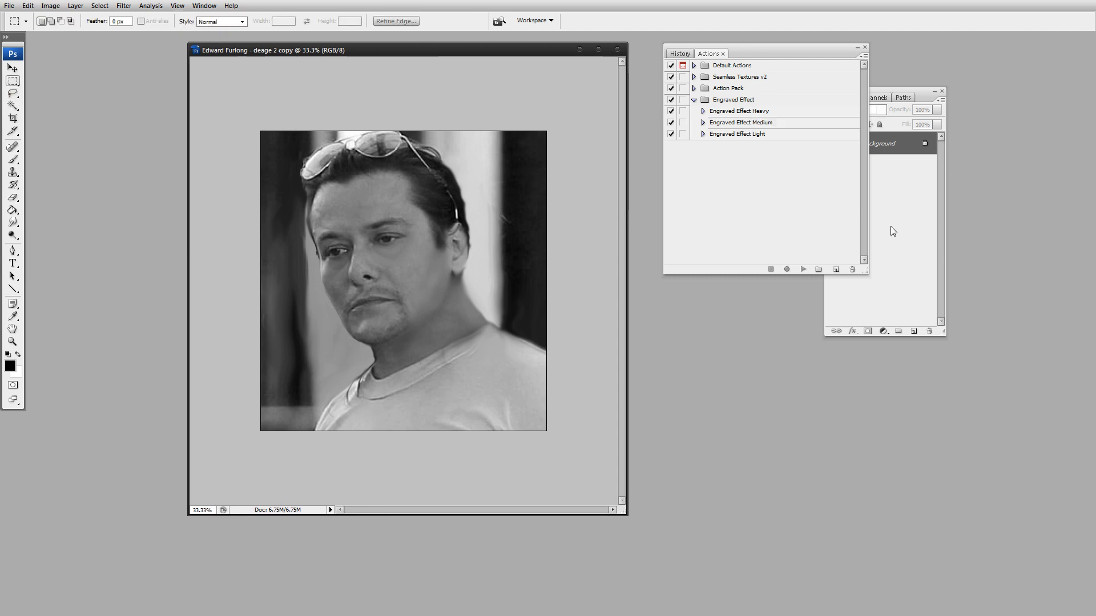
pyautogui.click(890, 226)
pyautogui.hotkey('ctrl', 'm')
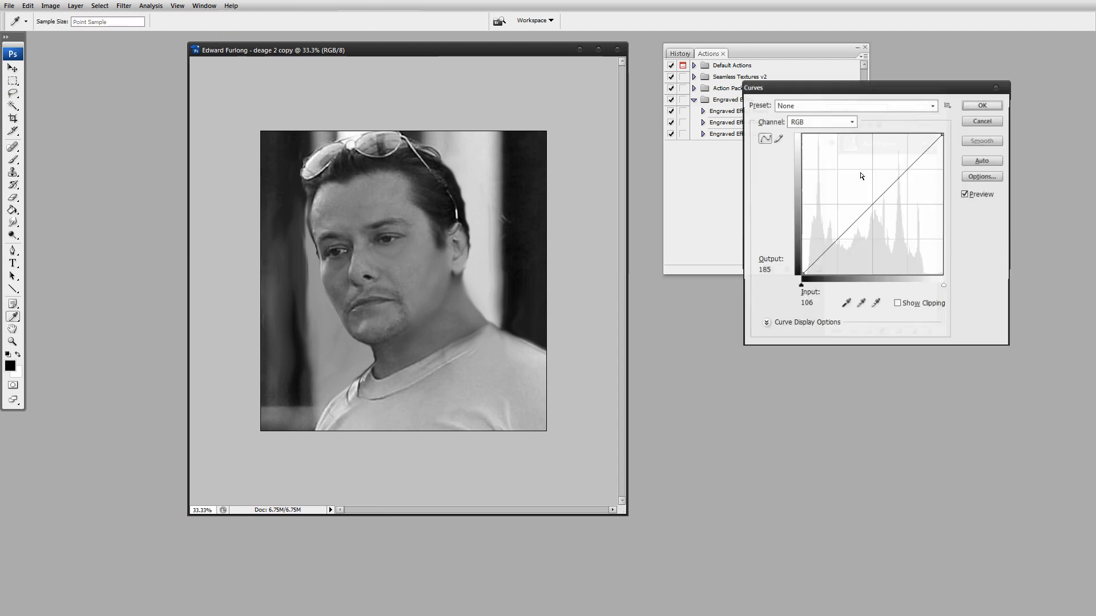
pyautogui.moveTo(877, 200); pyautogui.dragTo(882, 217)
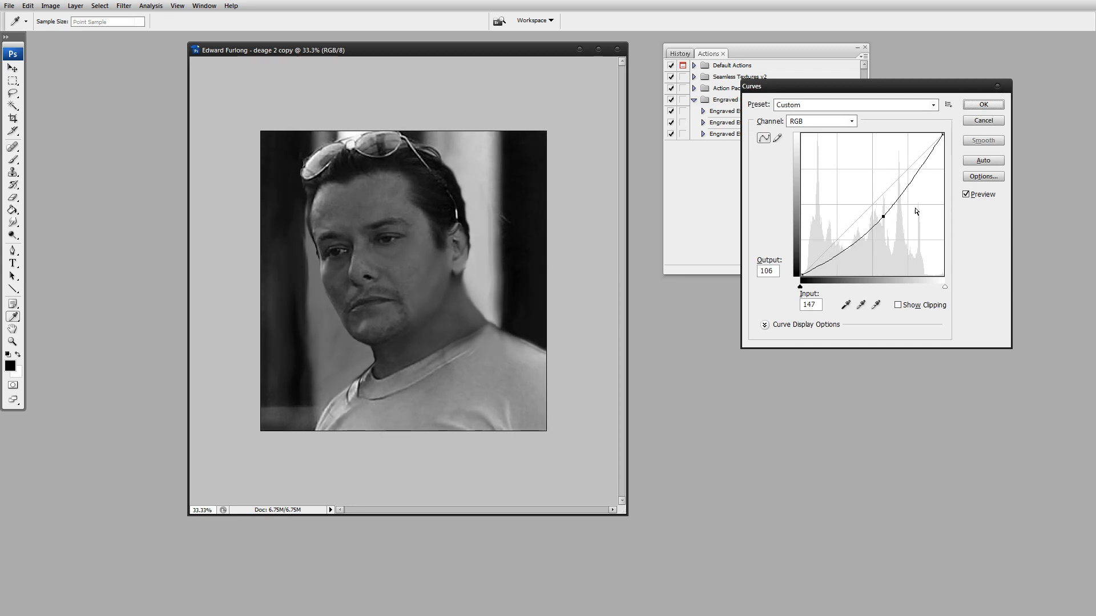
pyautogui.click(983, 105)
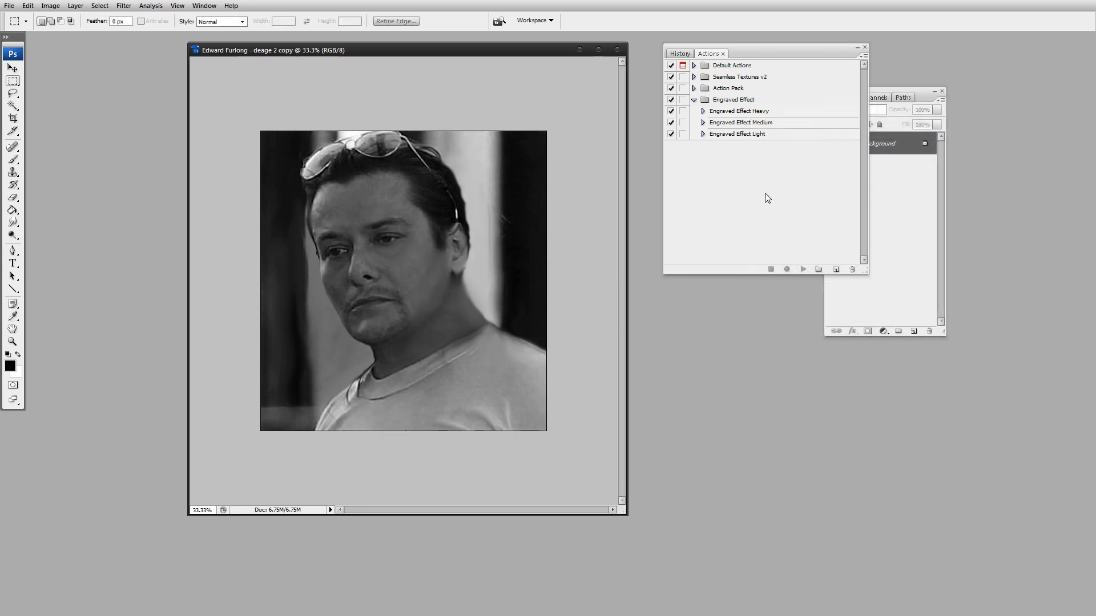
# - Run the Engraved Effect Light action on the darkened portrait and expand its Engraved Effect group
pyautogui.click(770, 125)
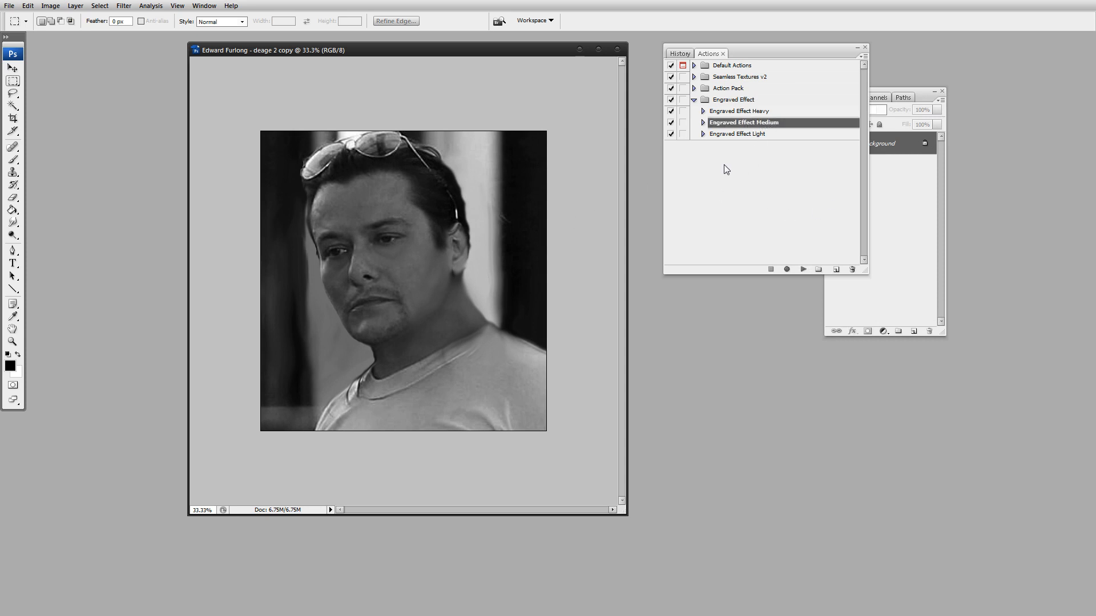
pyautogui.click(760, 134)
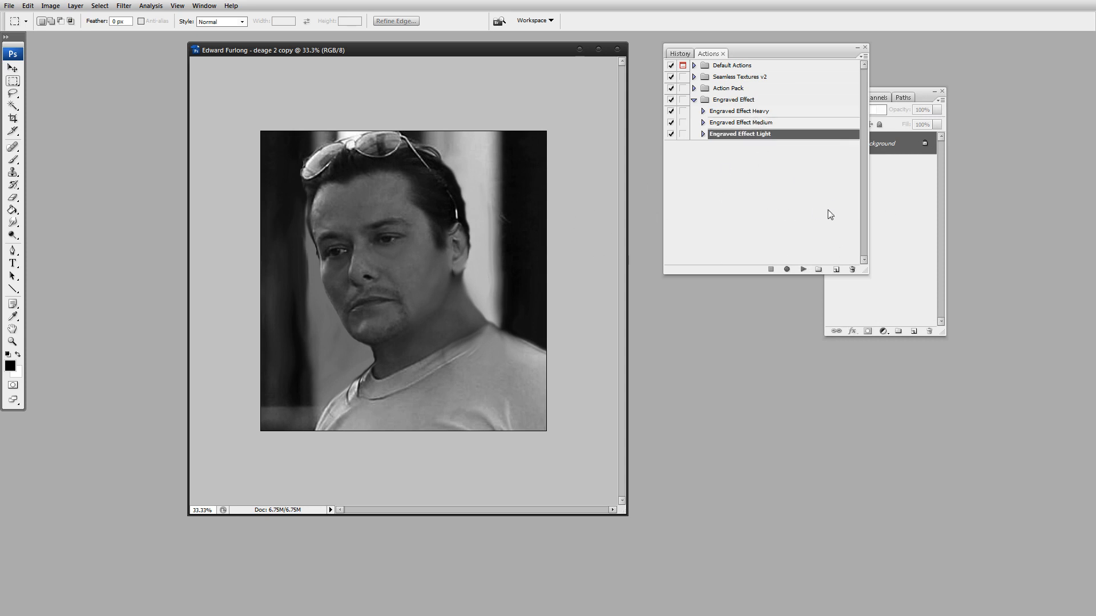
pyautogui.click(804, 268)
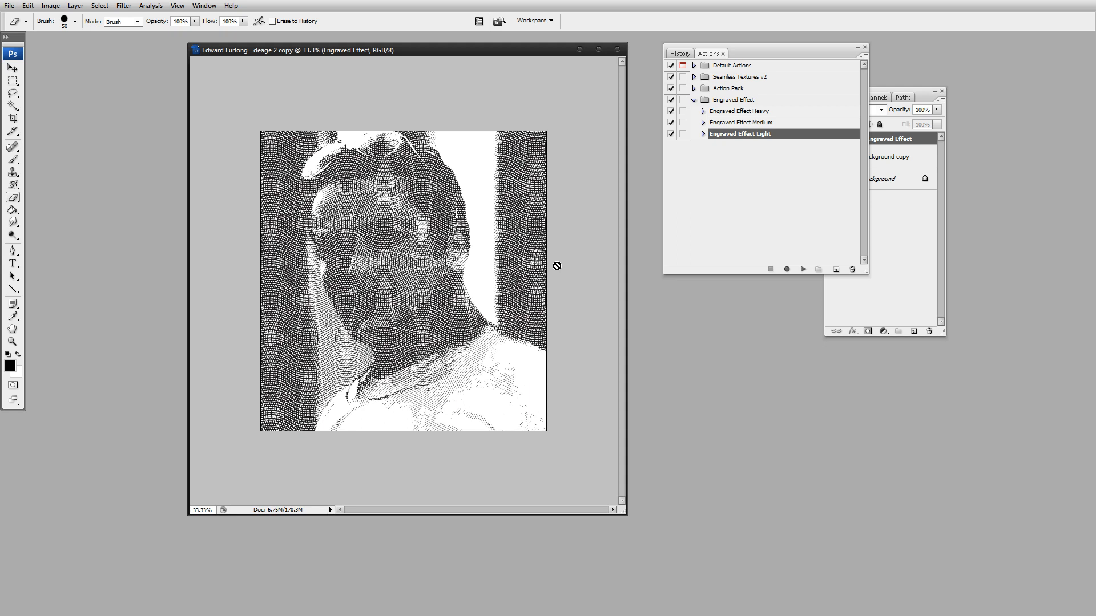
pyautogui.click(512, 269)
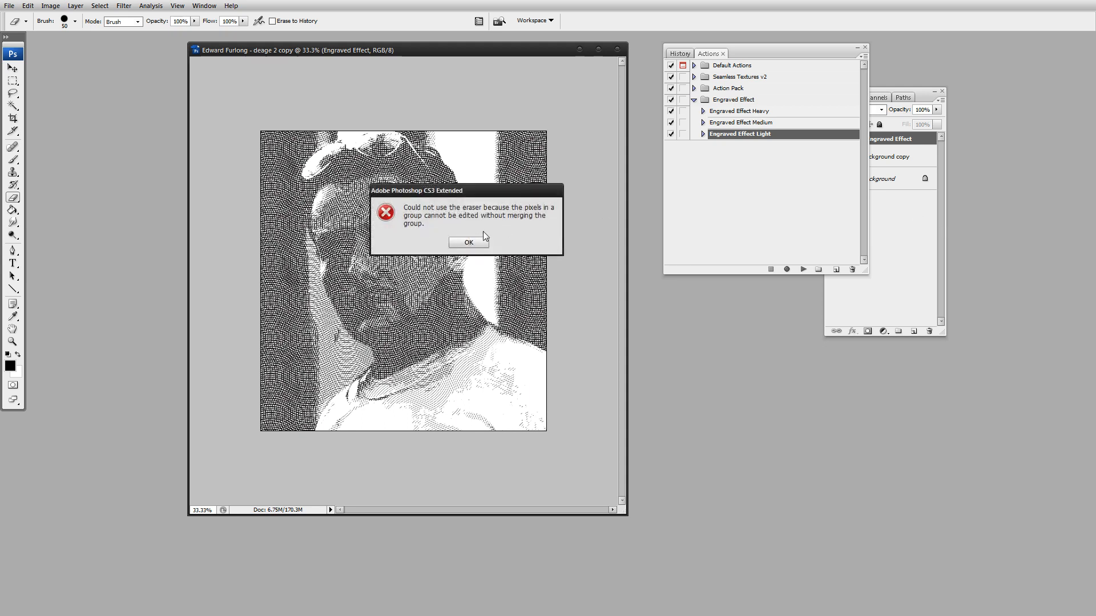
pyautogui.click(465, 243)
pyautogui.click(900, 238)
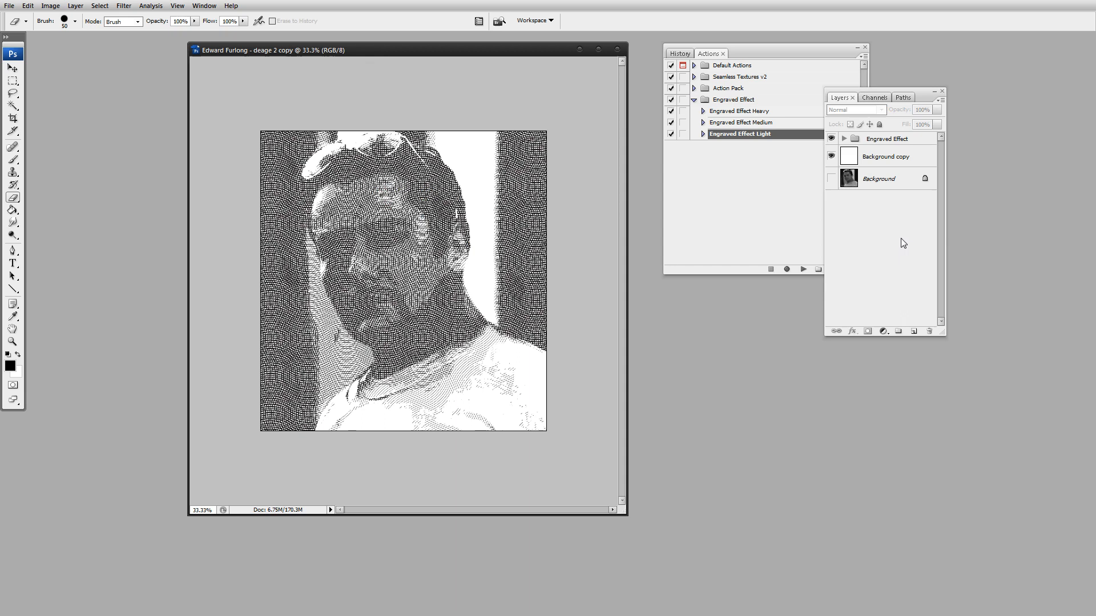
pyautogui.click(844, 138)
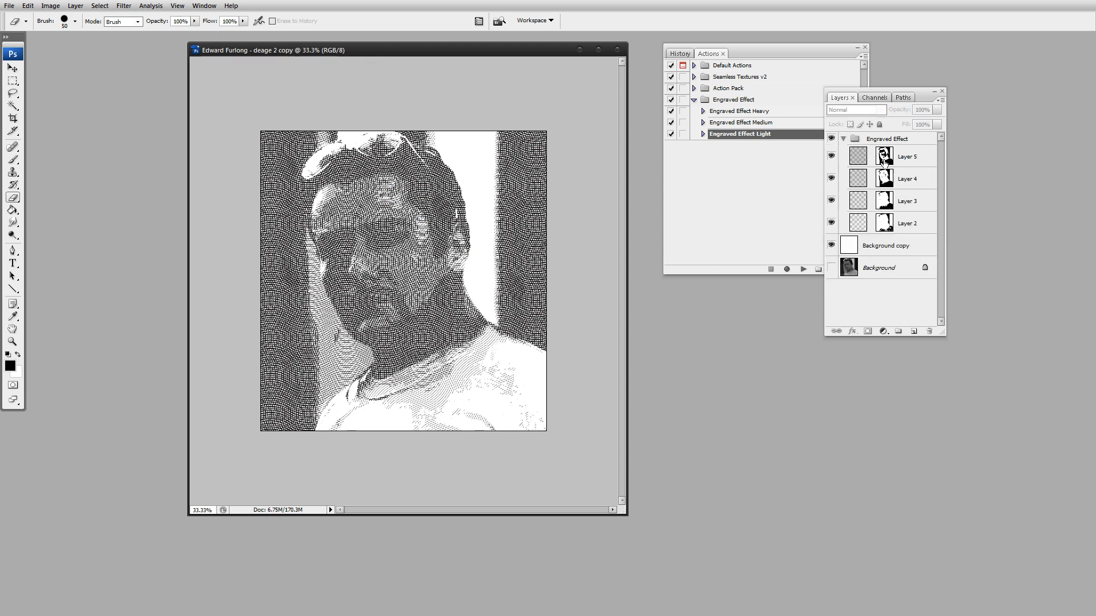
# - View Layer 2's lines alone in the dark engraving and combine them with Layer 3's lines
pyautogui.click(831, 201)
pyautogui.click(832, 179)
pyautogui.click(831, 157)
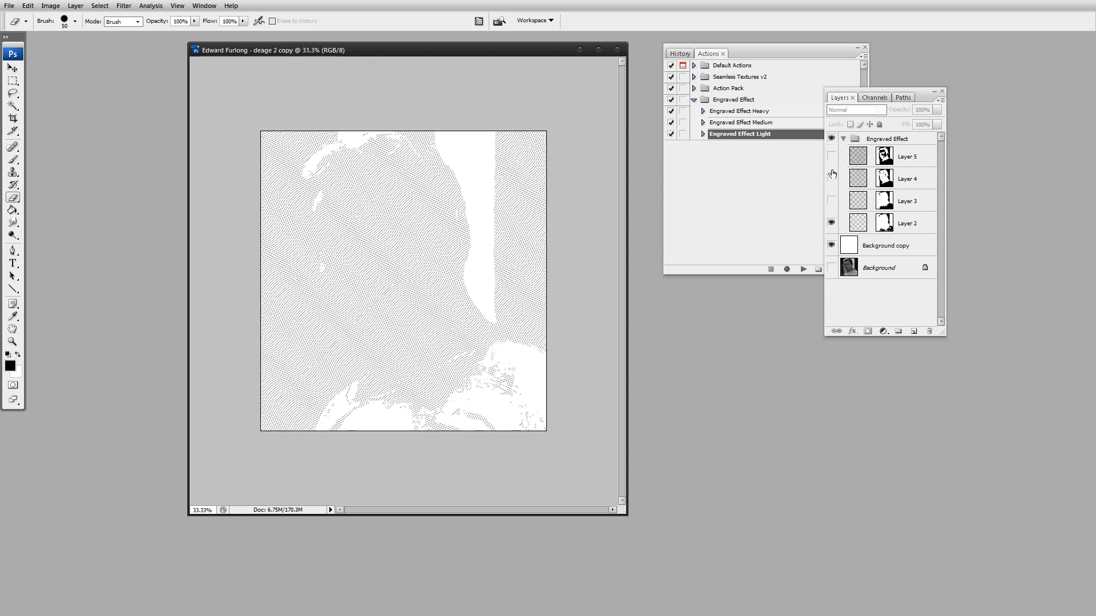
pyautogui.click(832, 178)
pyautogui.click(832, 201)
pyautogui.click(831, 179)
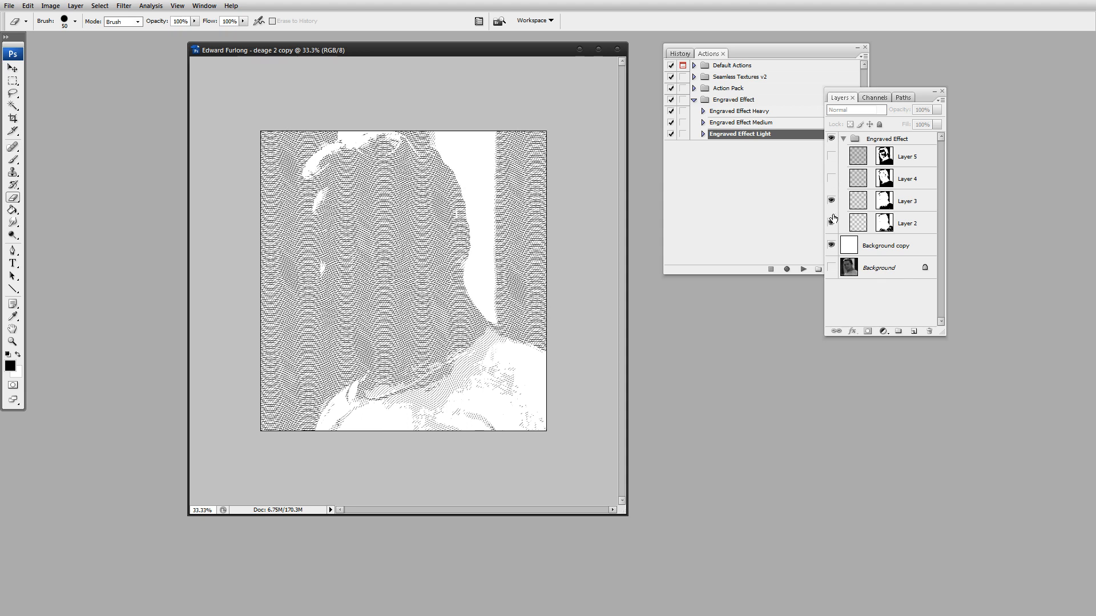
# - View Layers 3, 4 and 5 together without Layer 2, and isolate Layer 5's lines
pyautogui.click(832, 223)
pyautogui.click(831, 156)
pyautogui.click(831, 178)
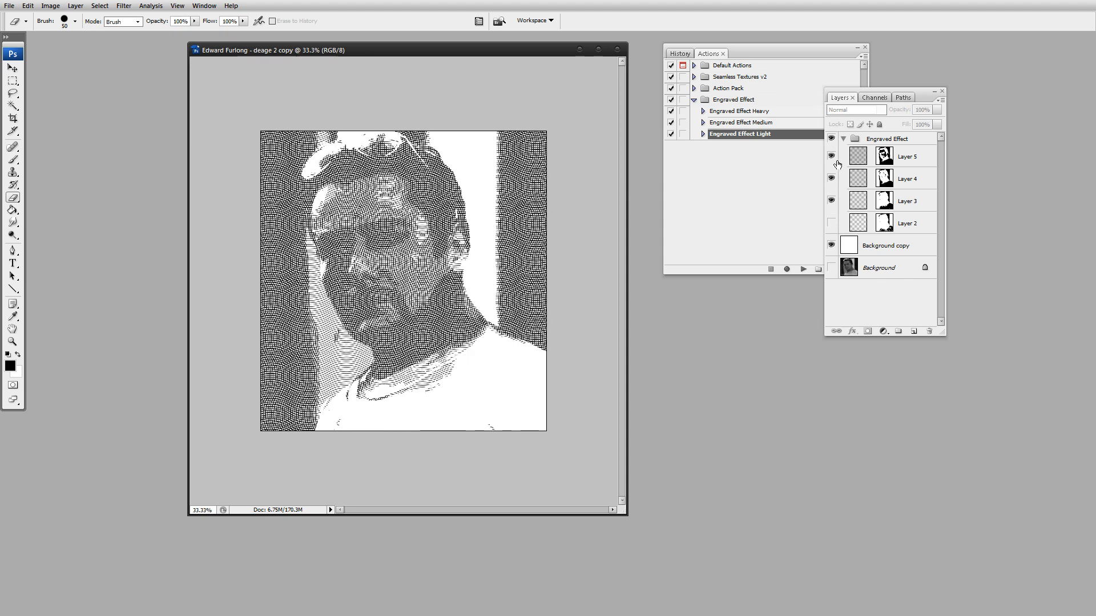
pyautogui.click(832, 179)
pyautogui.click(832, 201)
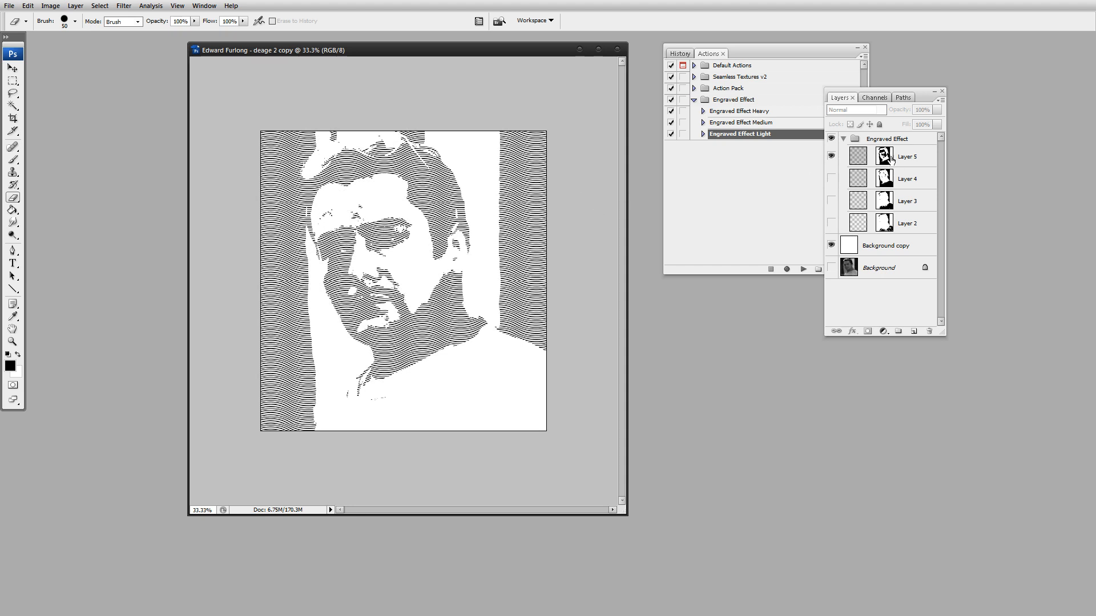
# - Select the Background copy layer and close the darkened engraving without saving
pyautogui.click(912, 159)
pyautogui.keyDown('shift'); pyautogui.click(912, 227); pyautogui.keyUp('shift')
pyautogui.click(881, 251)
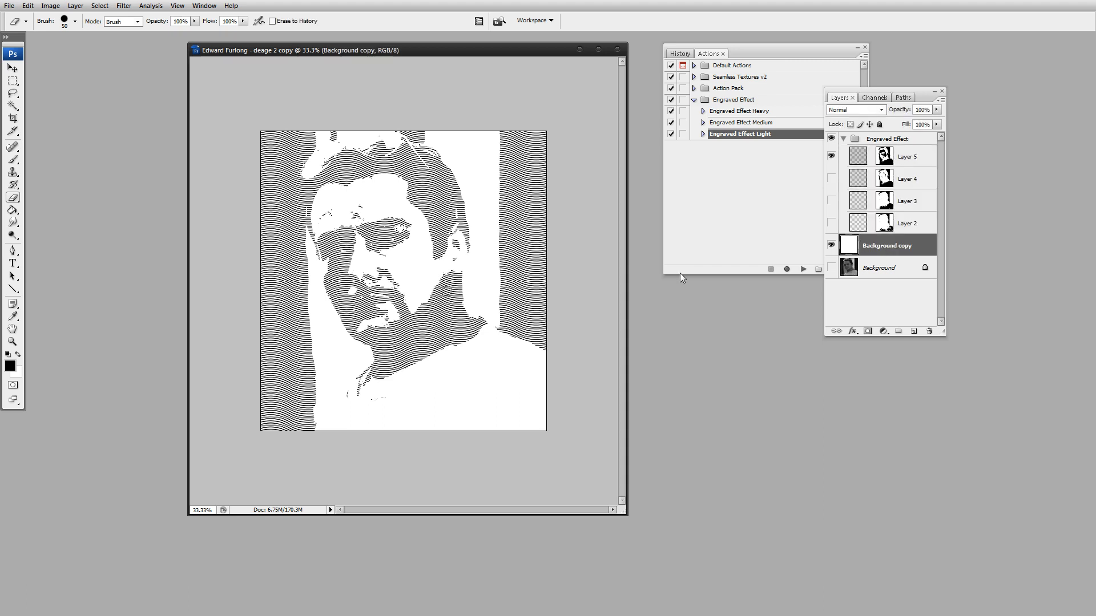
pyautogui.click(617, 50)
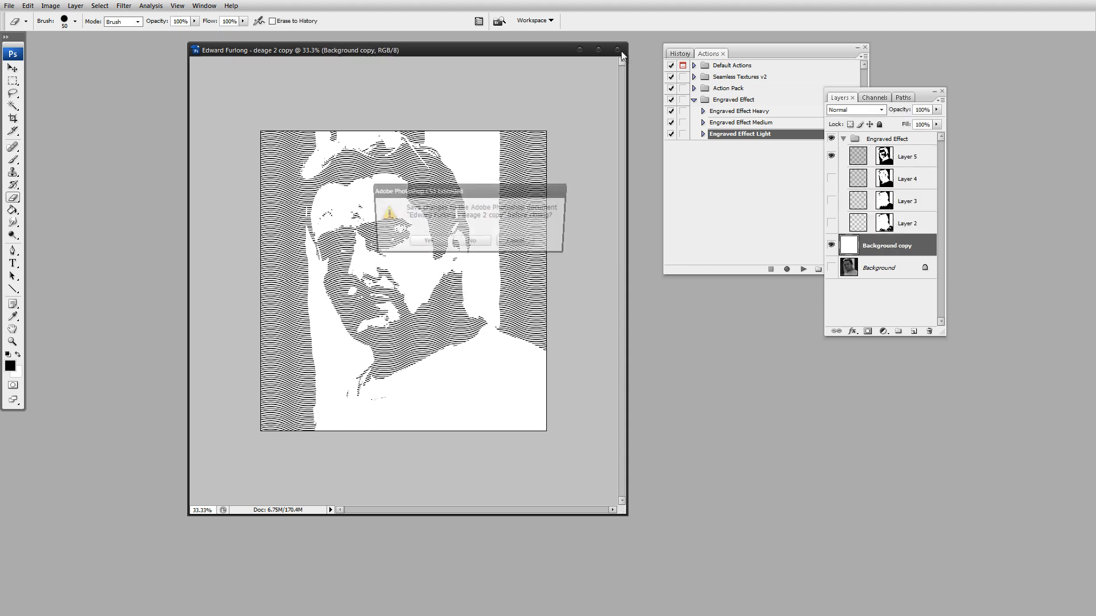
pyautogui.click(477, 243)
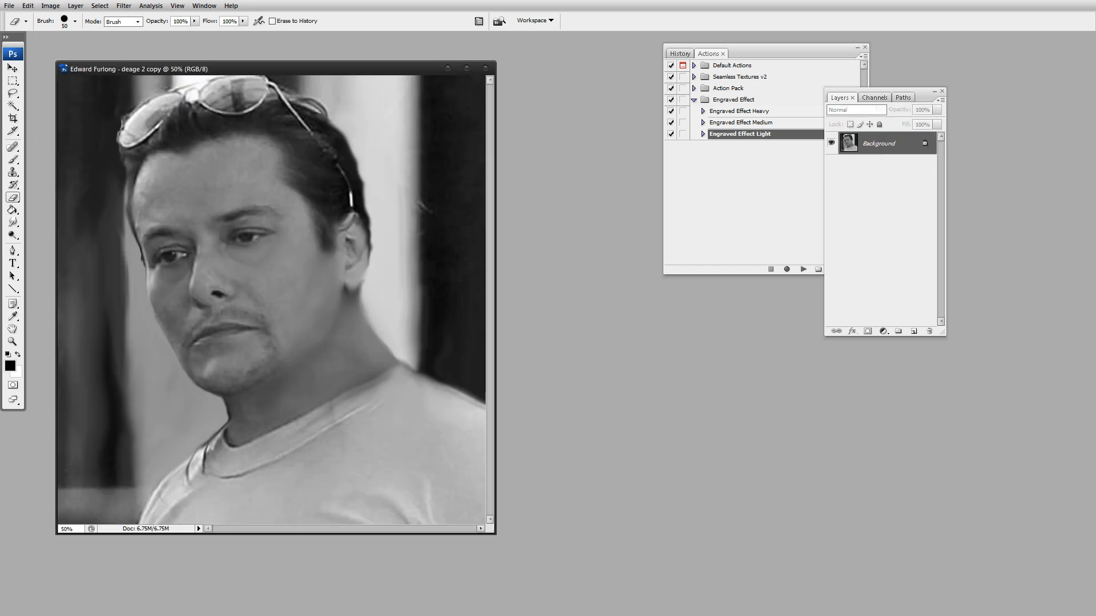
# - Set the unedited portrait to 33.3% in a smaller, repositioned window and try a rectangular marquee over the face
pyautogui.hotkey('ctrl', '-')
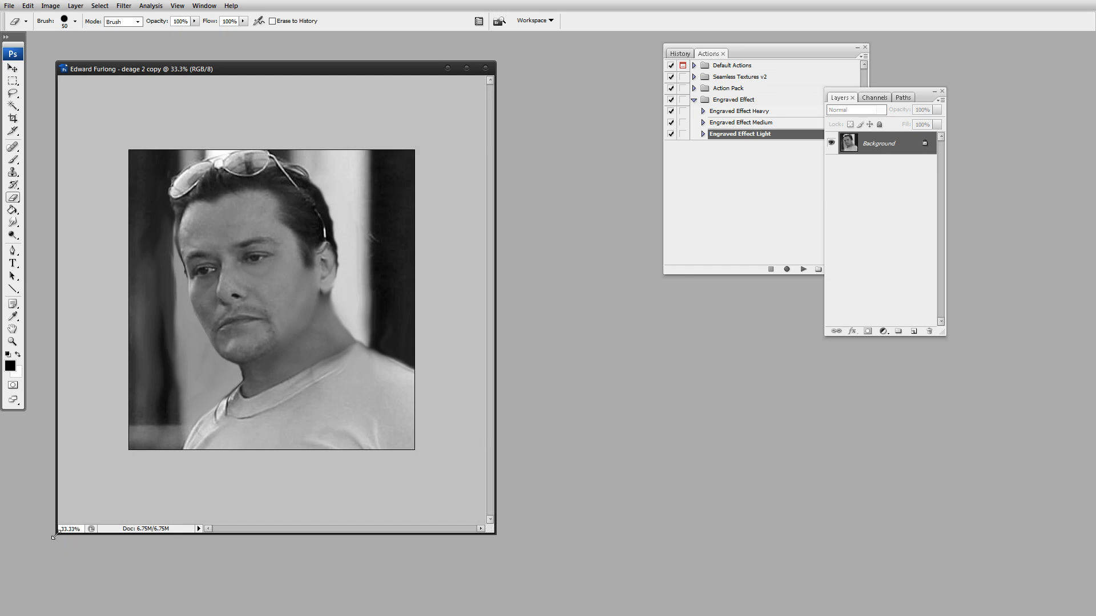
pyautogui.moveTo(58, 535); pyautogui.dragTo(101, 418)
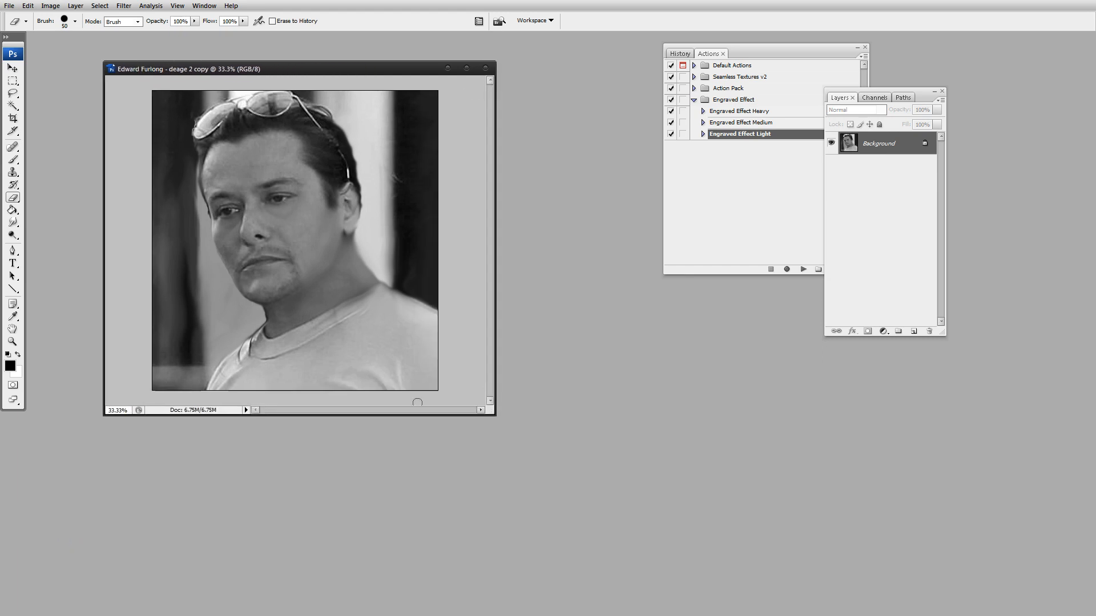
pyautogui.moveTo(373, 68); pyautogui.dragTo(476, 61)
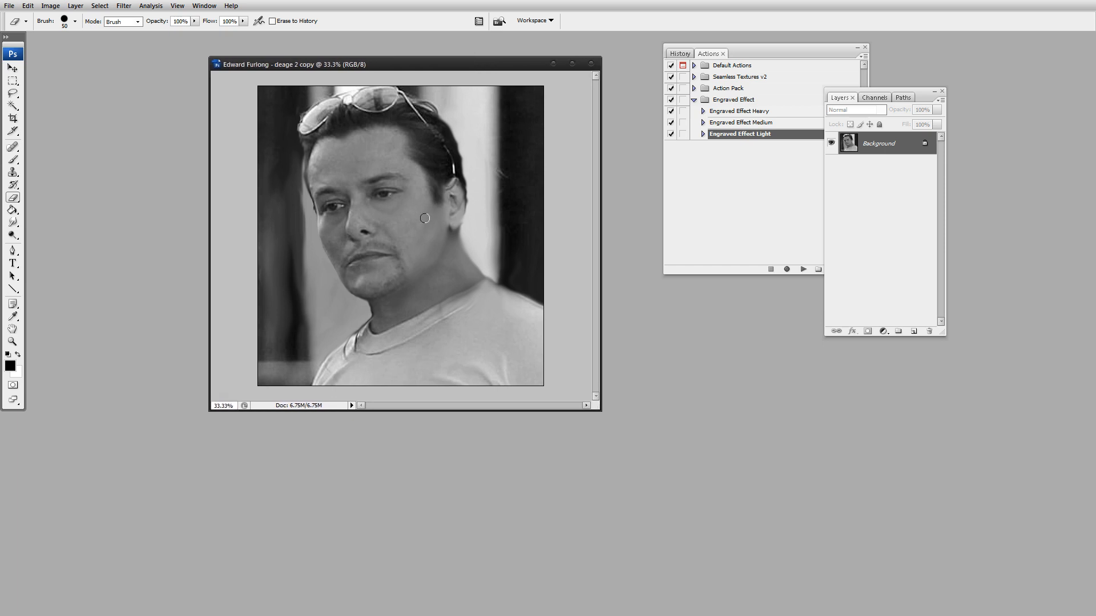
pyautogui.press('m')
pyautogui.moveTo(315, 135)
pyautogui.mouseDown()
pyautogui.moveTo(377, 168)
pyautogui.moveTo(504, 320)
pyautogui.mouseUp()
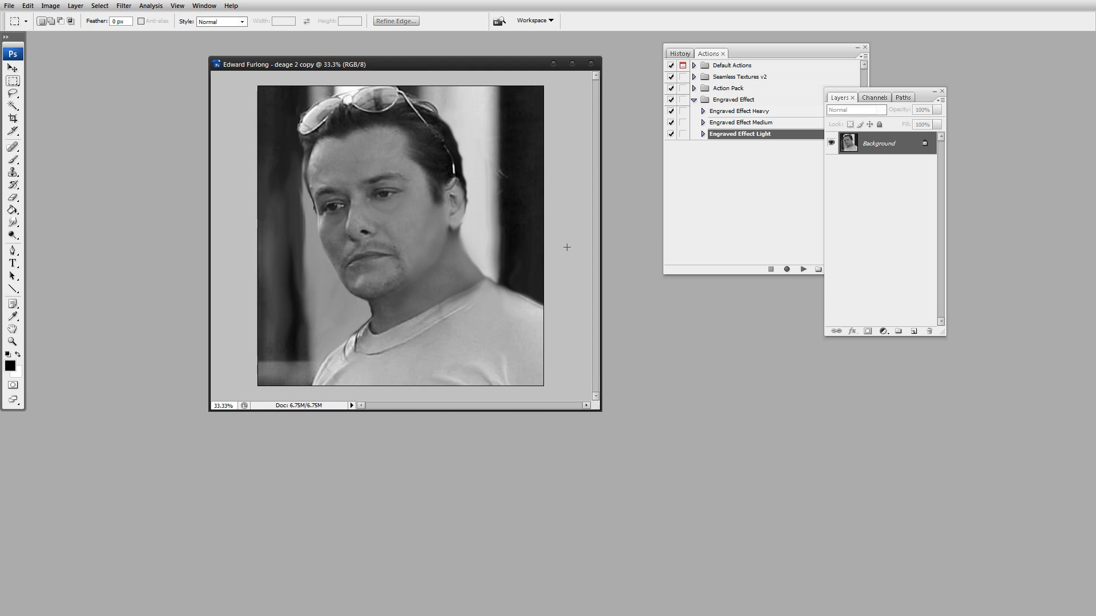
# - Run the Engraved Effect Medium action on the portrait and view the result at 50% in an enlarged document window
pyautogui.moveTo(598, 411); pyautogui.dragTo(606, 418)
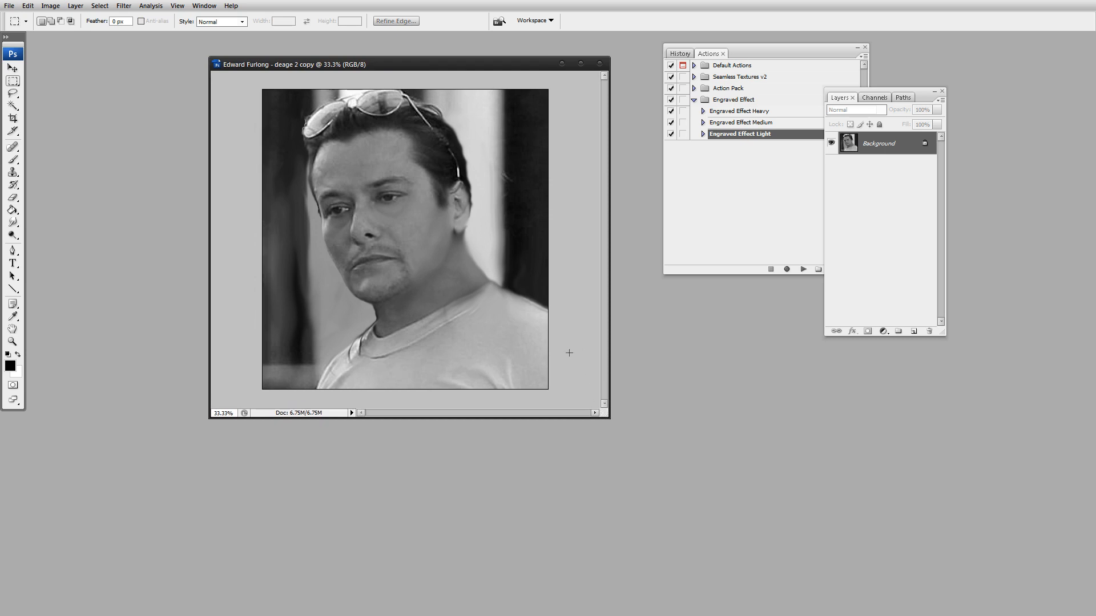
pyautogui.click(755, 122)
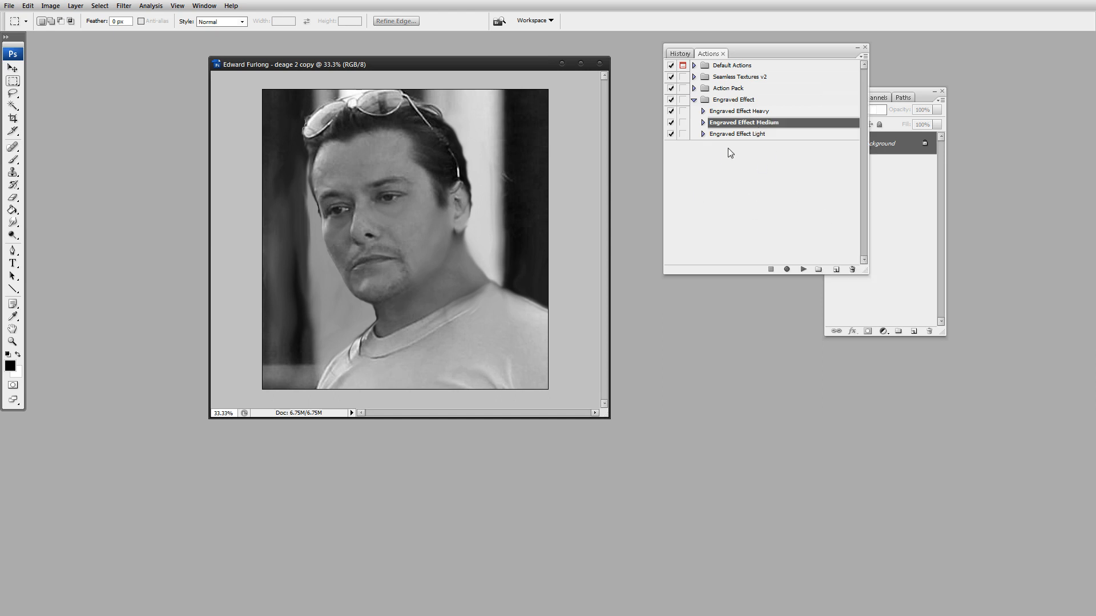
pyautogui.click(804, 270)
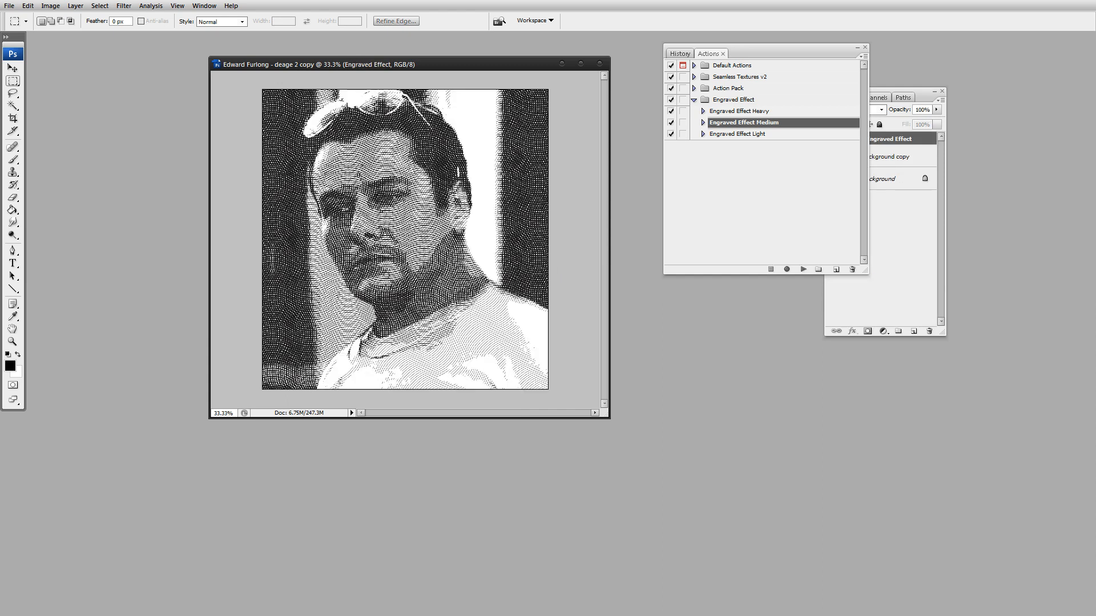
pyautogui.hotkey('ctrl', '+')
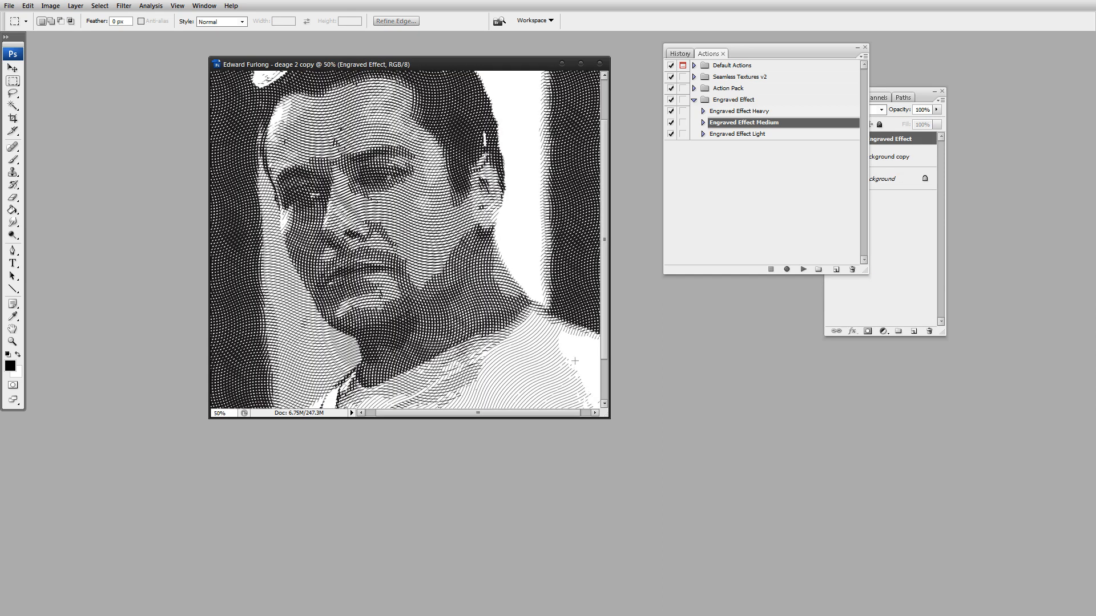
pyautogui.moveTo(602, 413); pyautogui.dragTo(708, 571)
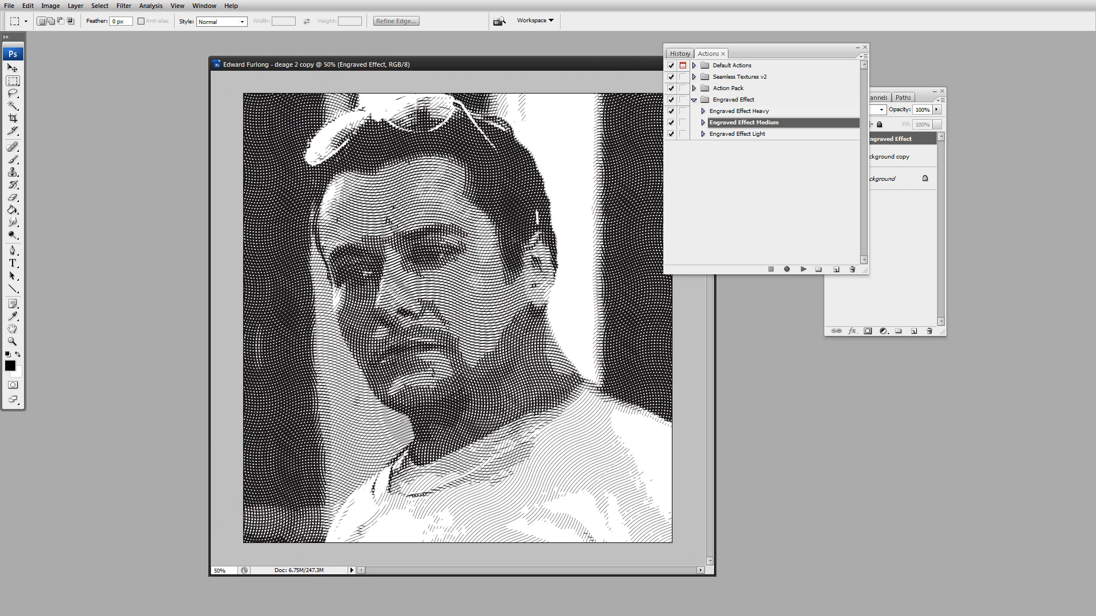
# - Expand the Engraved Effect group and check the lines of Layer 6 and Layer 7 by hiding and restoring each one
pyautogui.click(882, 189)
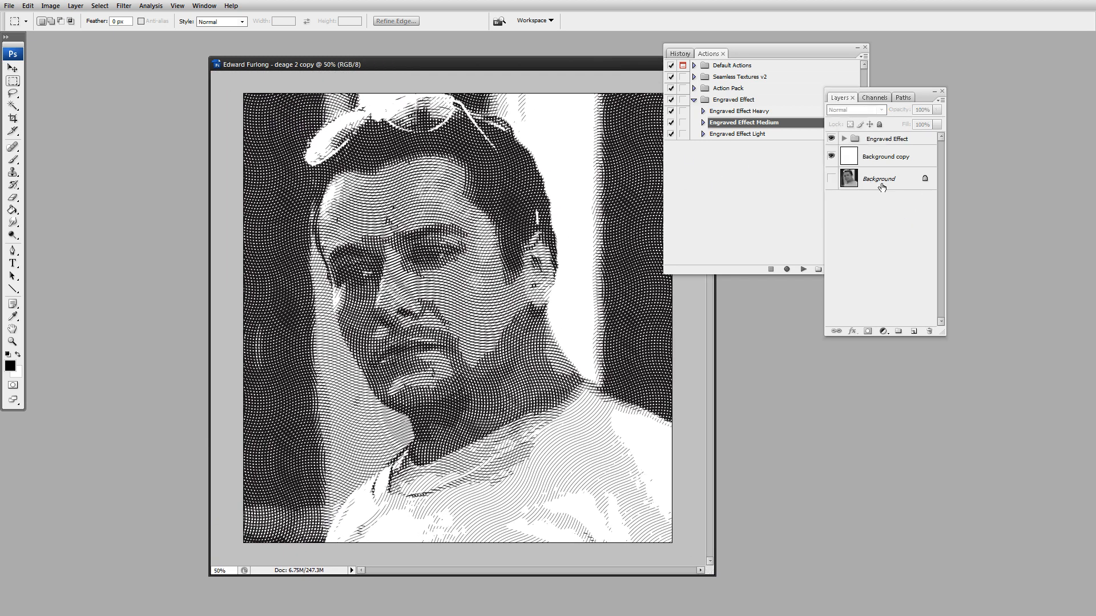
pyautogui.click(843, 139)
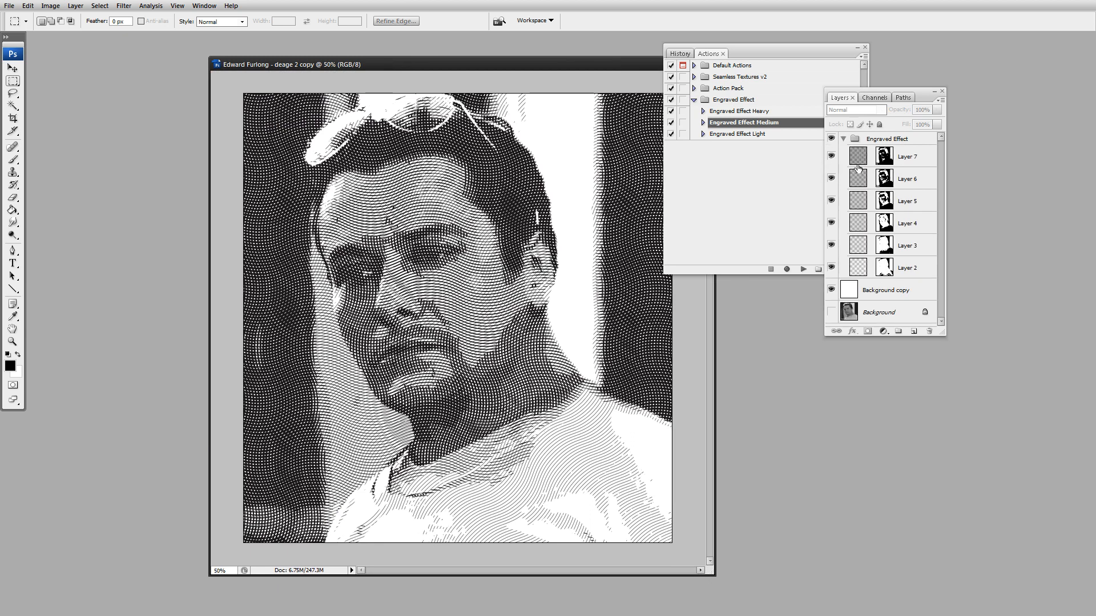
pyautogui.click(832, 178)
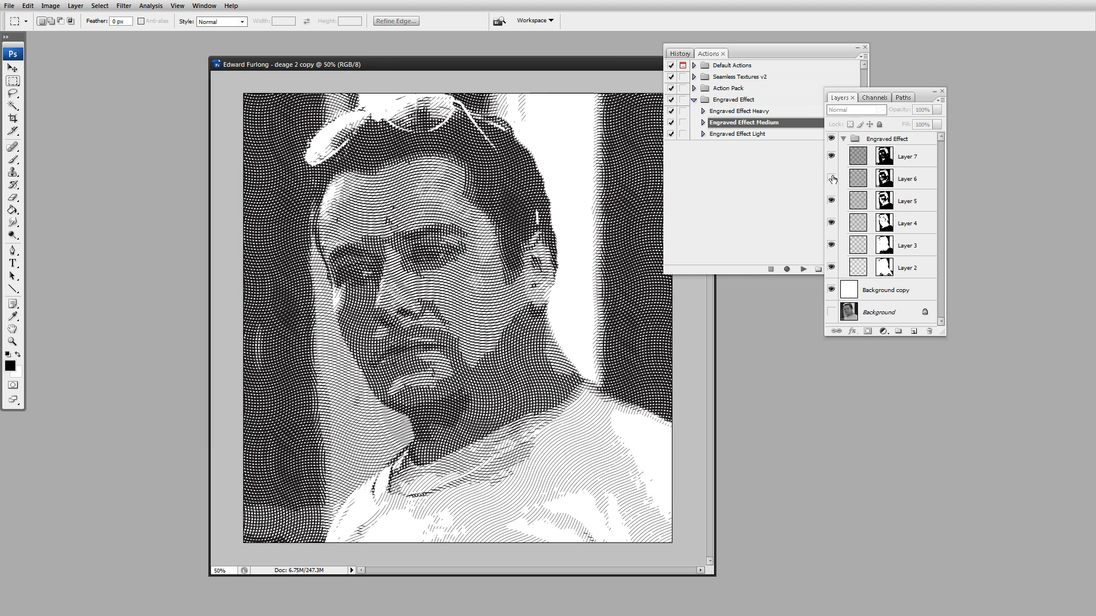
pyautogui.click(831, 179)
pyautogui.click(831, 156)
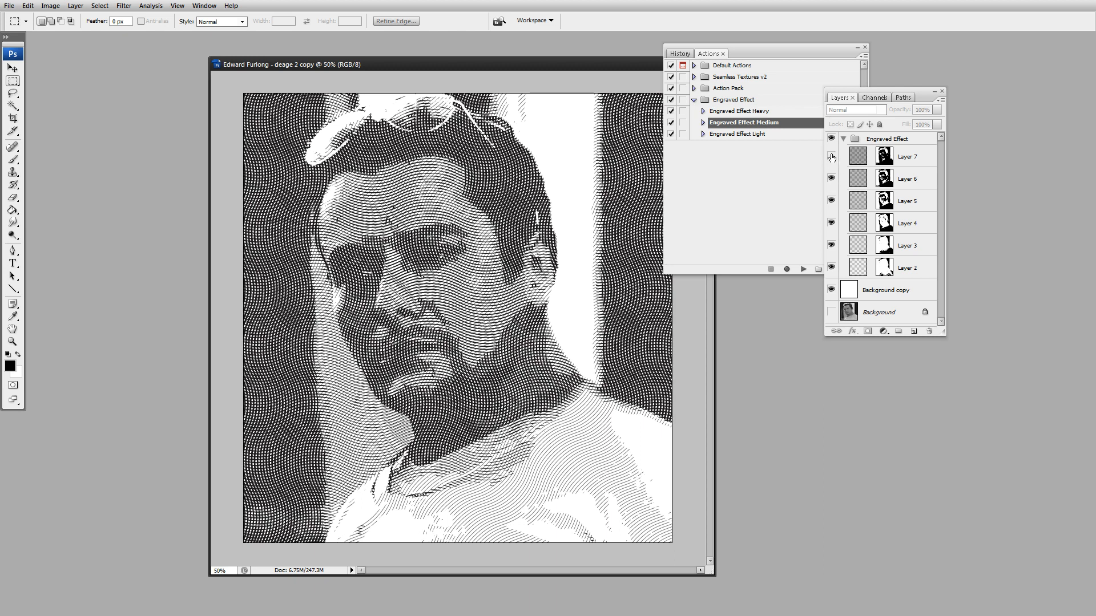
pyautogui.click(832, 157)
# - Hide Layers 4, 2 and 3 so only the lines of Layers 5, 6 and 7 show, viewed at 25%
pyautogui.click(832, 223)
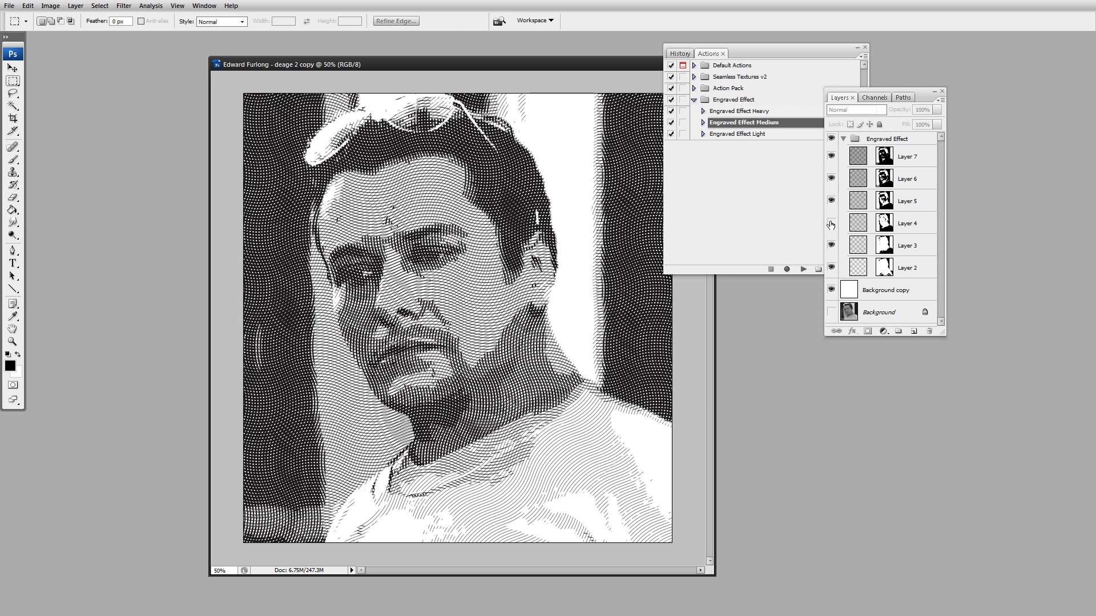
pyautogui.click(831, 223)
pyautogui.click(831, 223)
pyautogui.click(832, 267)
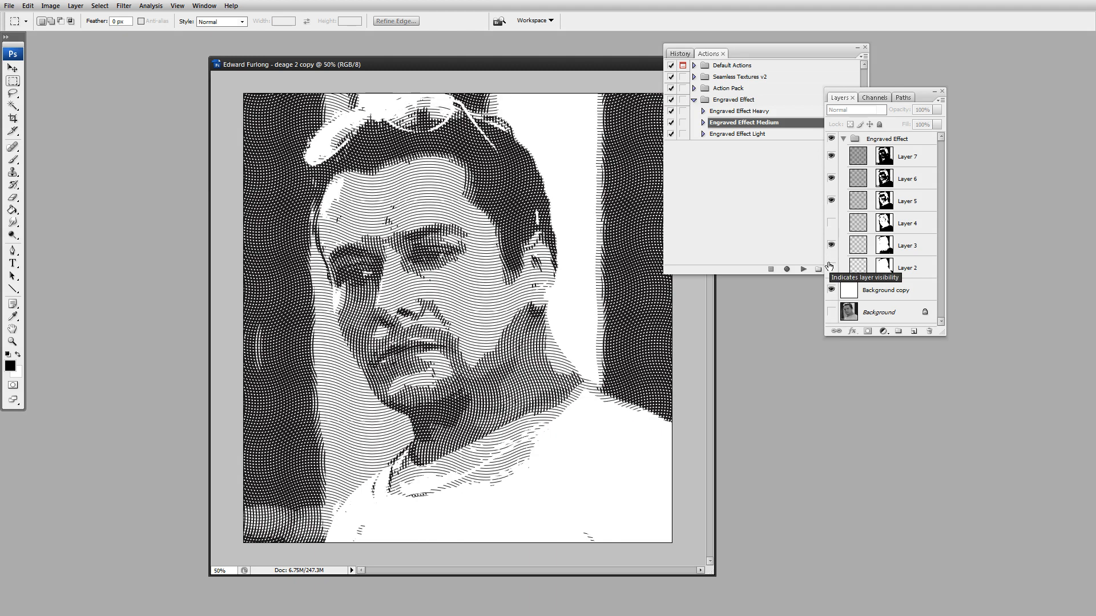
pyautogui.click(831, 245)
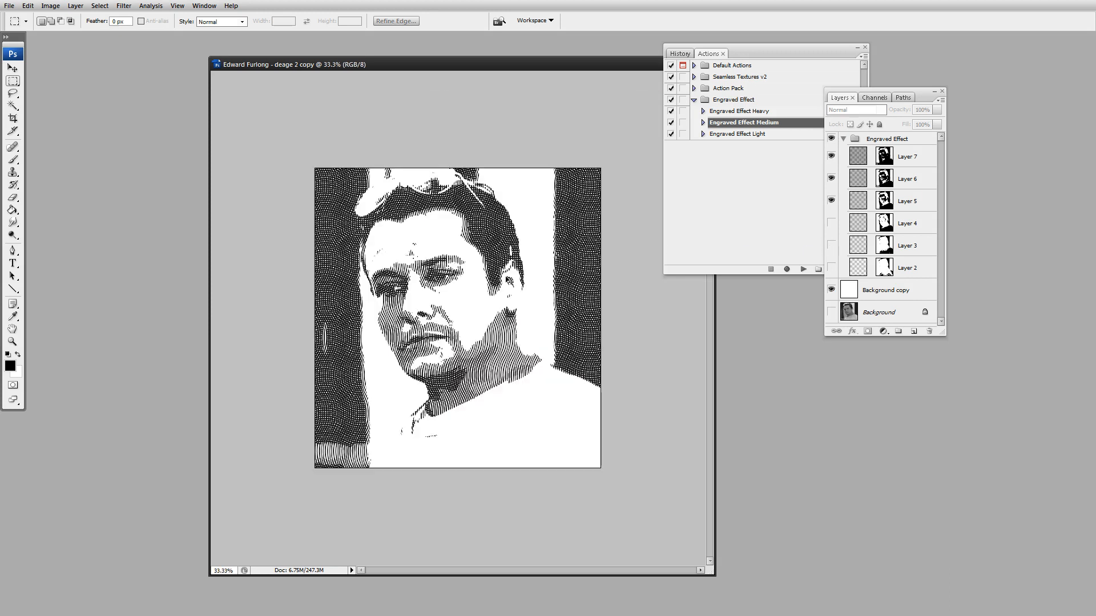
pyautogui.hotkey('ctrl', '-')
pyautogui.hotkey('ctrl', '-')
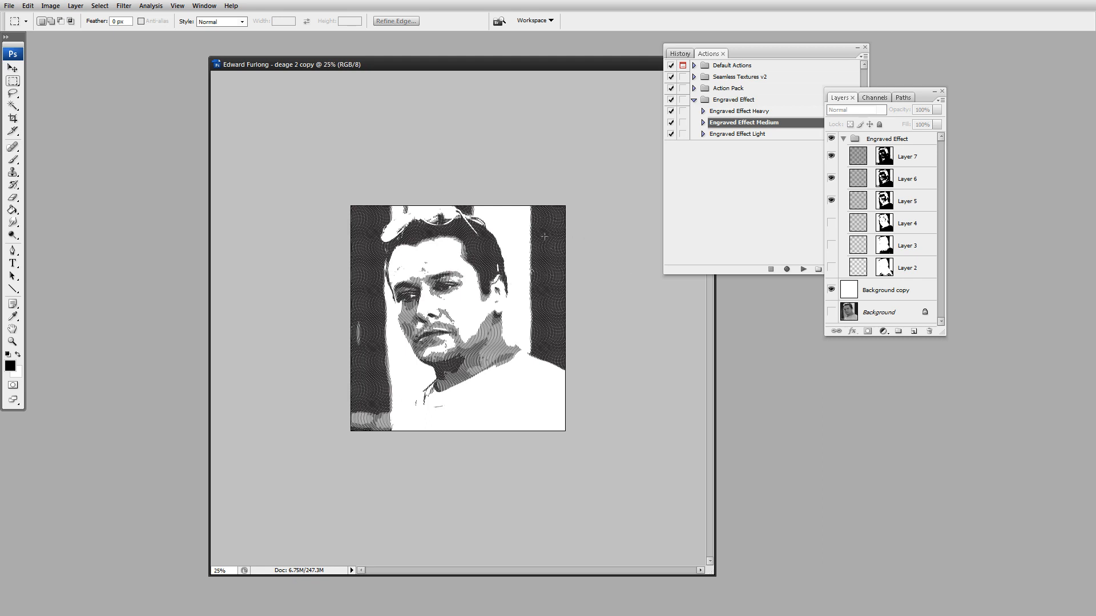
# - Try painting black spots and a stroke on Layer 7 over the dark background areas with a 175 px brush
pyautogui.press('b')
pyautogui.click(859, 156)
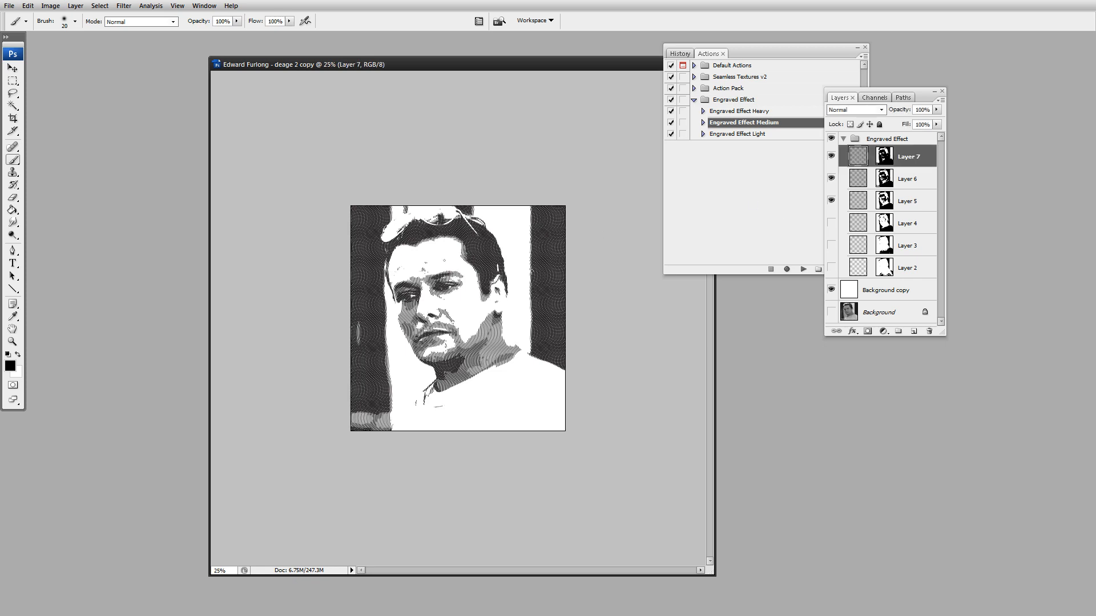
pyautogui.press(']')
pyautogui.press(']')
pyautogui.press(']')
pyautogui.press(']')
pyautogui.press(']')
pyautogui.press(']')
pyautogui.press(']')
pyautogui.moveTo(545, 229); pyautogui.dragTo(545, 228)
pyautogui.click(545, 288)
pyautogui.click(545, 346)
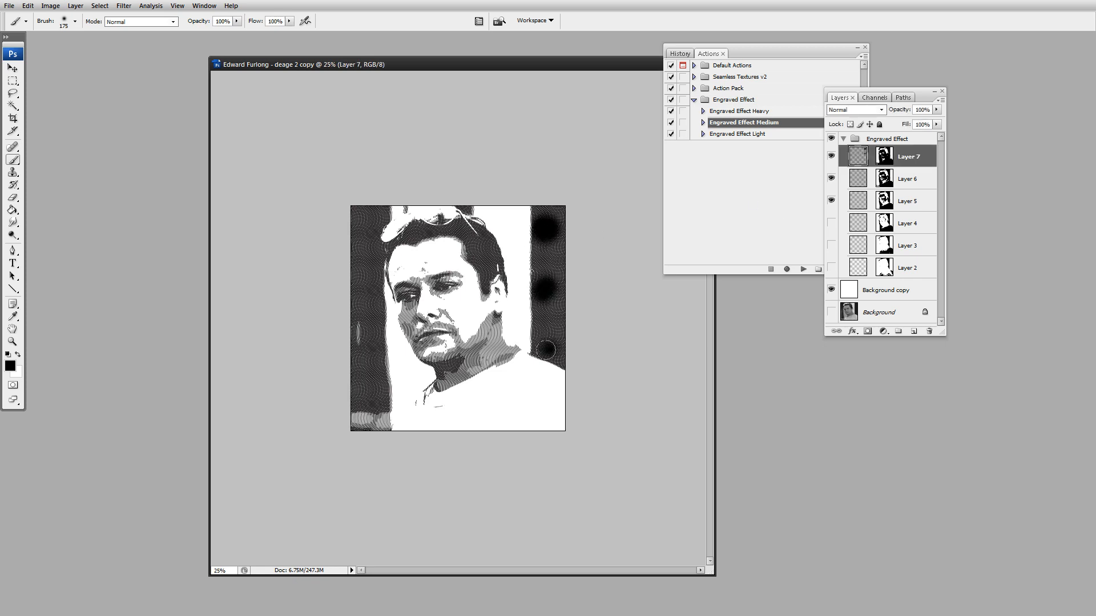
pyautogui.moveTo(370, 231)
pyautogui.mouseDown()
pyautogui.moveTo(359, 288)
pyautogui.moveTo(370, 294)
pyautogui.moveTo(371, 410)
pyautogui.mouseUp()
# - Undo all the black brush marks painted on Layer 7
pyautogui.hotkey('ctrl', 'z')
pyautogui.hotkey('ctrl', 'alt', 'z')
pyautogui.hotkey('ctrl', 'alt', 'z')
pyautogui.hotkey('ctrl', 'alt', 'z')
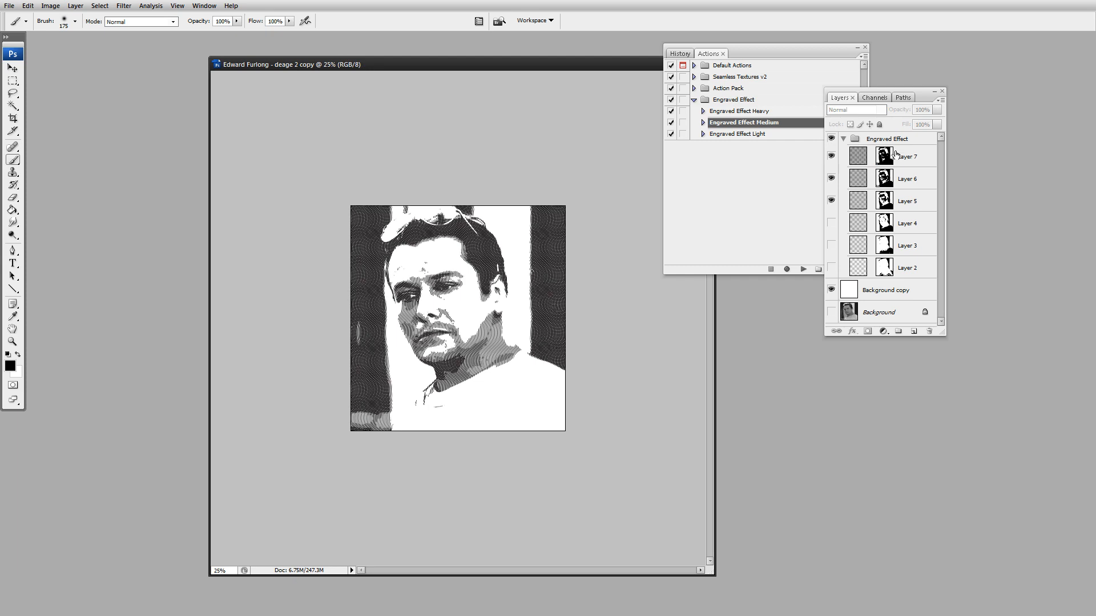
# - Make Layer 7's line artwork active instead of its mask and switch to the Rectangular Marquee tool
pyautogui.click(867, 161)
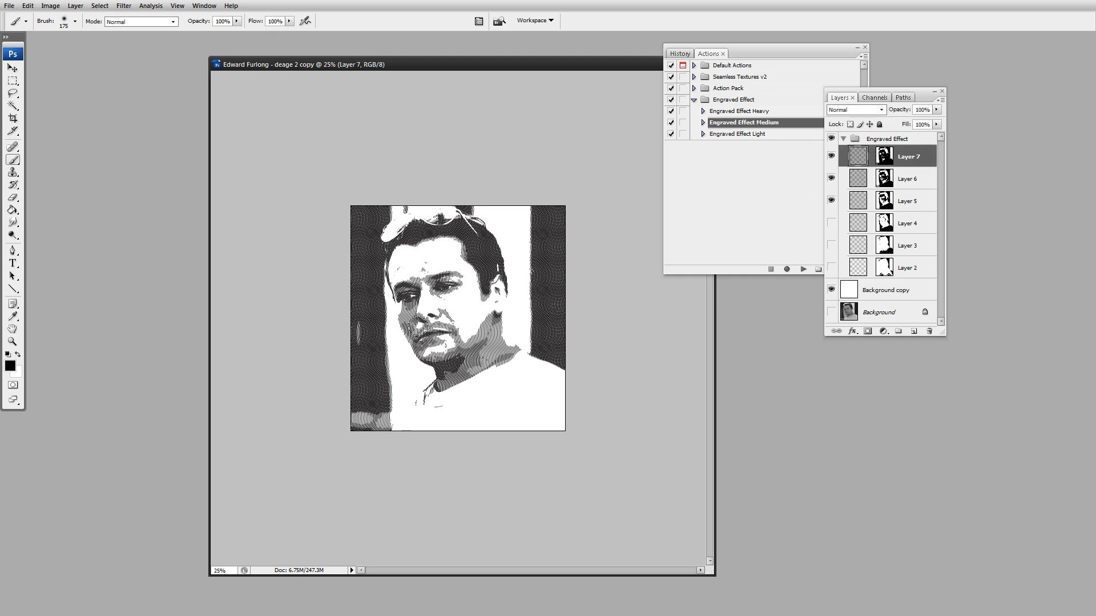
pyautogui.press('m')
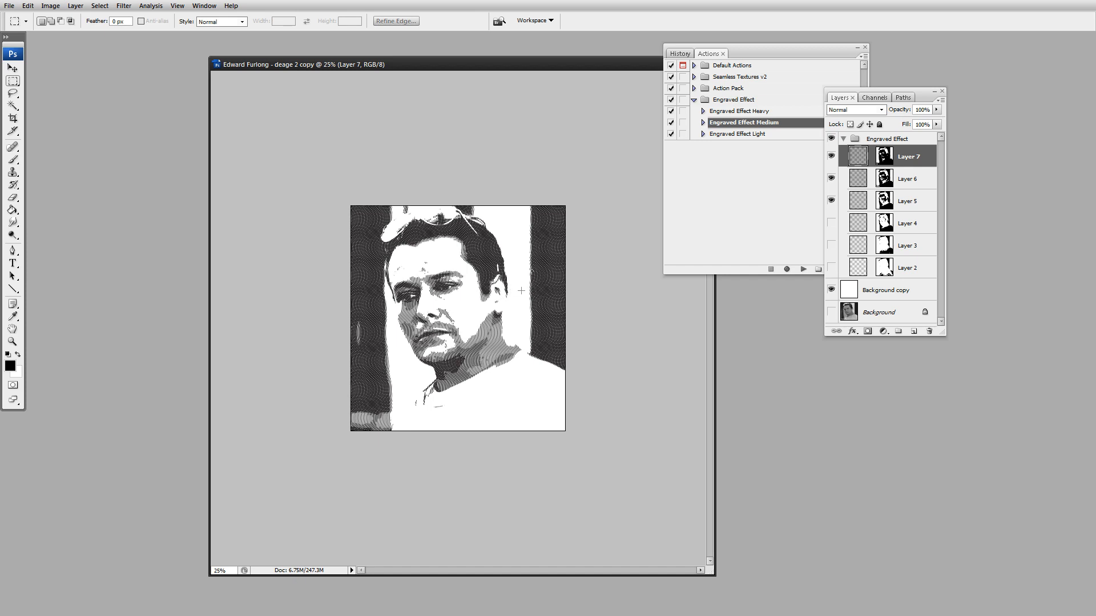
pyautogui.click(858, 156)
# - Try small rectangular marquee selections over the dark background areas on both sides of the head and clear them
pyautogui.moveTo(355, 276); pyautogui.dragTo(392, 303)
pyautogui.click(350, 391)
pyautogui.moveTo(350, 391); pyautogui.dragTo(390, 418)
pyautogui.moveTo(523, 217); pyautogui.dragTo(565, 256)
pyautogui.click(552, 264)
# - Hide Layers 6 and 5 and disable Layer 7's layer mask to expose its full line pattern
pyautogui.moveTo(831, 178); pyautogui.dragTo(832, 218)
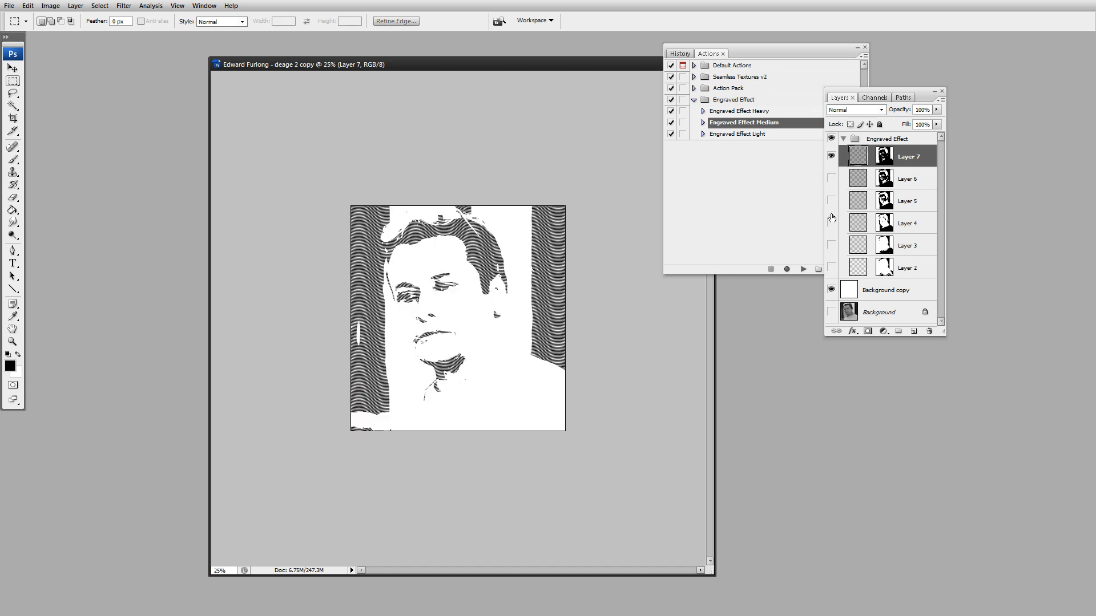
pyautogui.rightClick(884, 156)
pyautogui.click(927, 164)
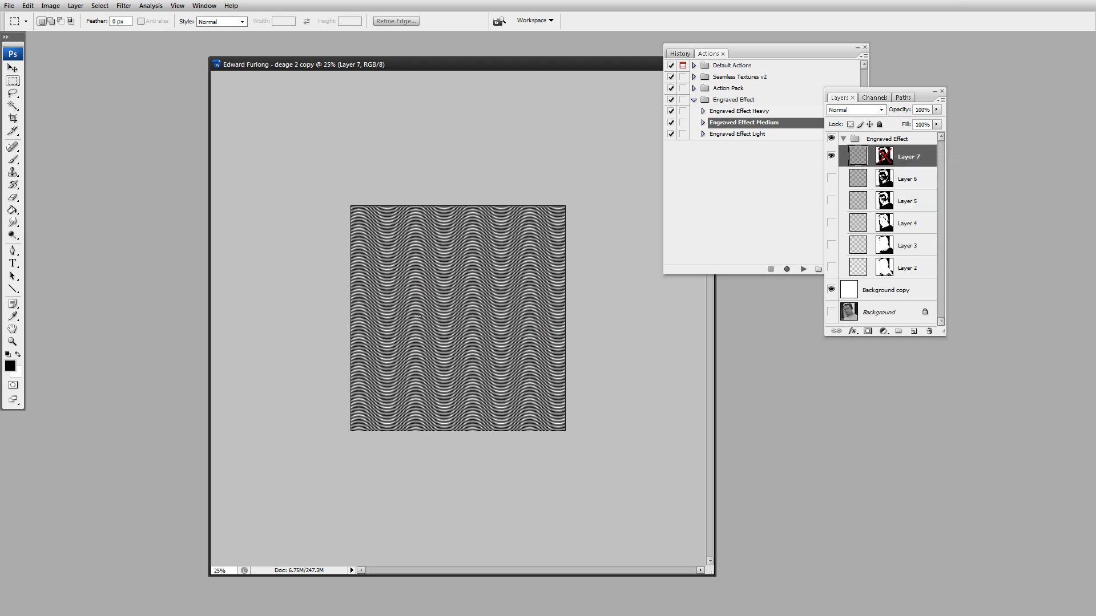
# - Try smudging Layer 7's line pattern with a 1200 px Smudge brush at 83% strength and undo the stroke
pyautogui.press('r')
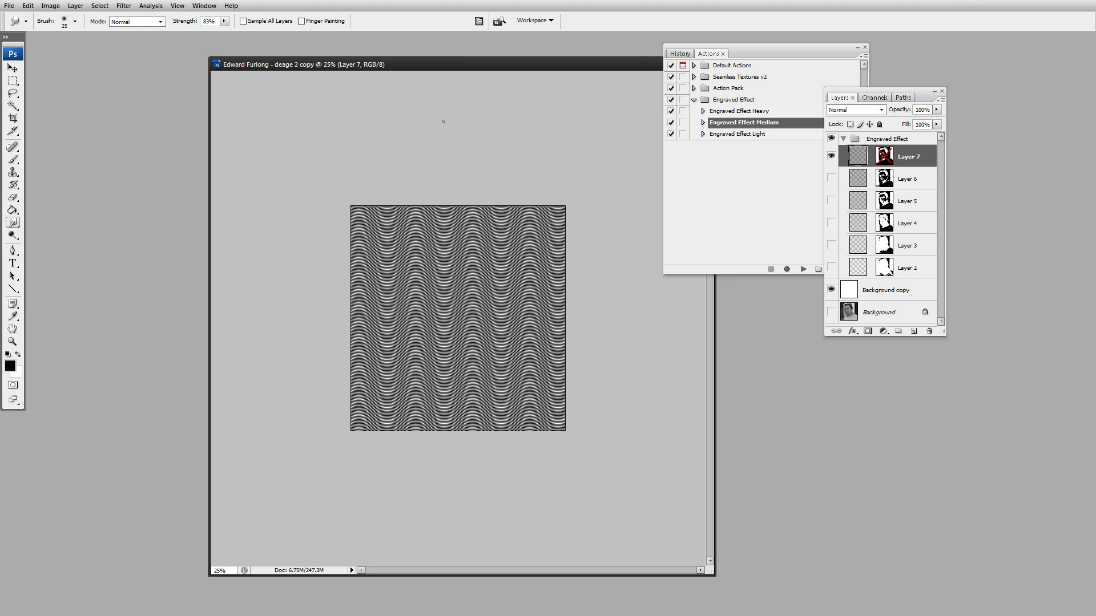
pyautogui.press(']')
pyautogui.press(']')
pyautogui.press(']')
pyautogui.press(']')
pyautogui.press(']')
pyautogui.press(']')
pyautogui.press(']')
pyautogui.press(']')
pyautogui.press(']')
pyautogui.press(']')
pyautogui.press(']')
pyautogui.press(']')
pyautogui.press(']')
pyautogui.press(']')
pyautogui.press(']')
pyautogui.moveTo(413, 272); pyautogui.dragTo(415, 315)
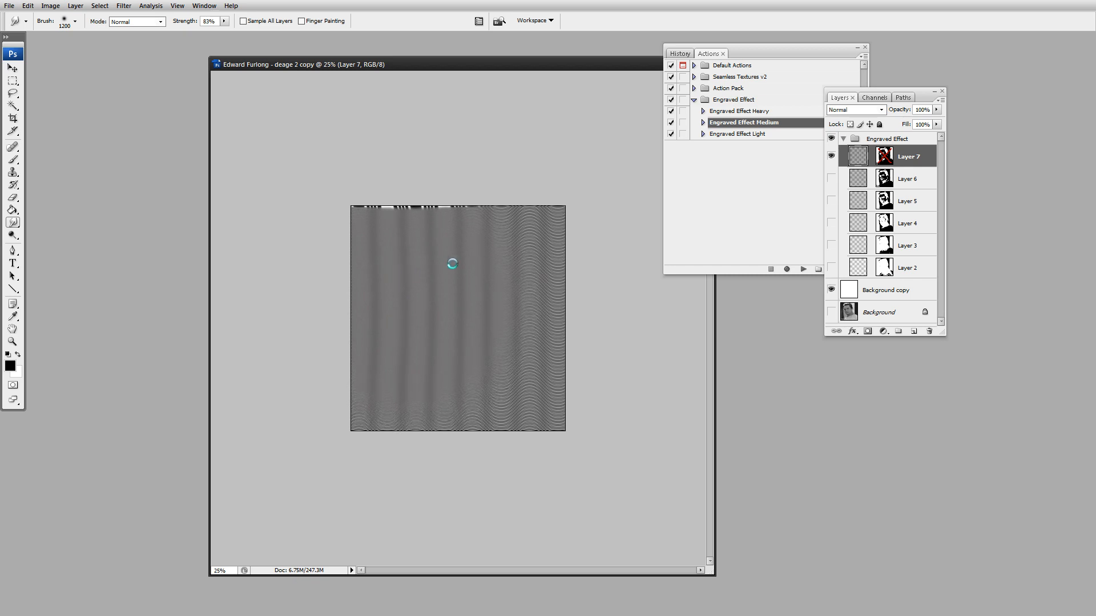
pyautogui.hotkey('ctrl', 'z')
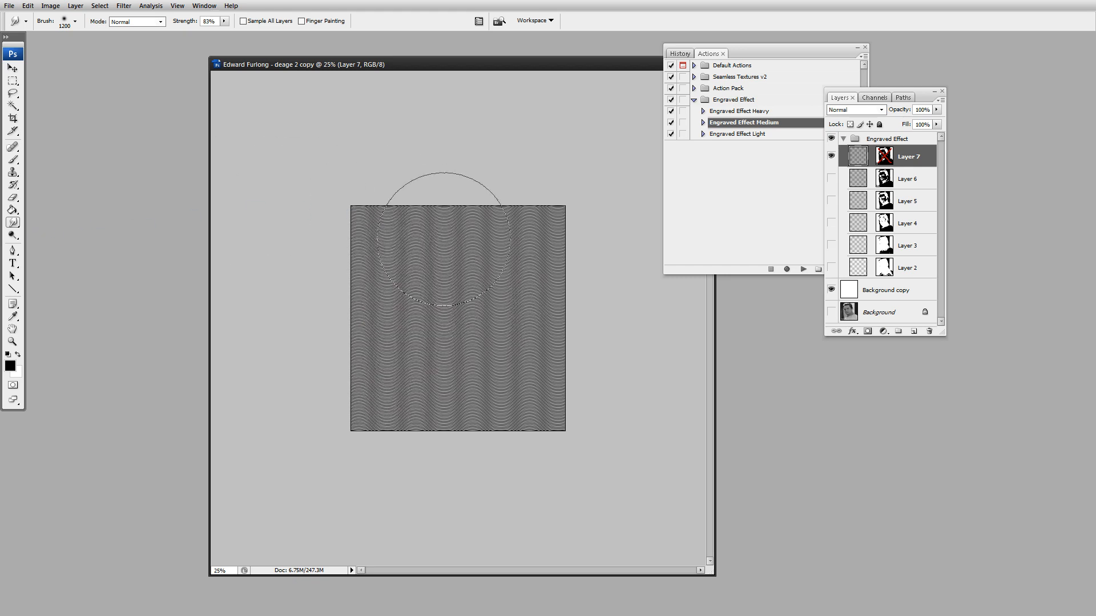
# - Reduce the Smudge brush size to 400 px
pyautogui.press('[')
pyautogui.press('[')
pyautogui.press('[')
pyautogui.press('[')
pyautogui.press('[')
pyautogui.press('[')
pyautogui.press('[')
pyautogui.press('[')
# - Warp Layer 7's line pattern with a custom Warp transform, bending the lines diagonally downward, and apply it
pyautogui.hotkey('ctrl', 't')
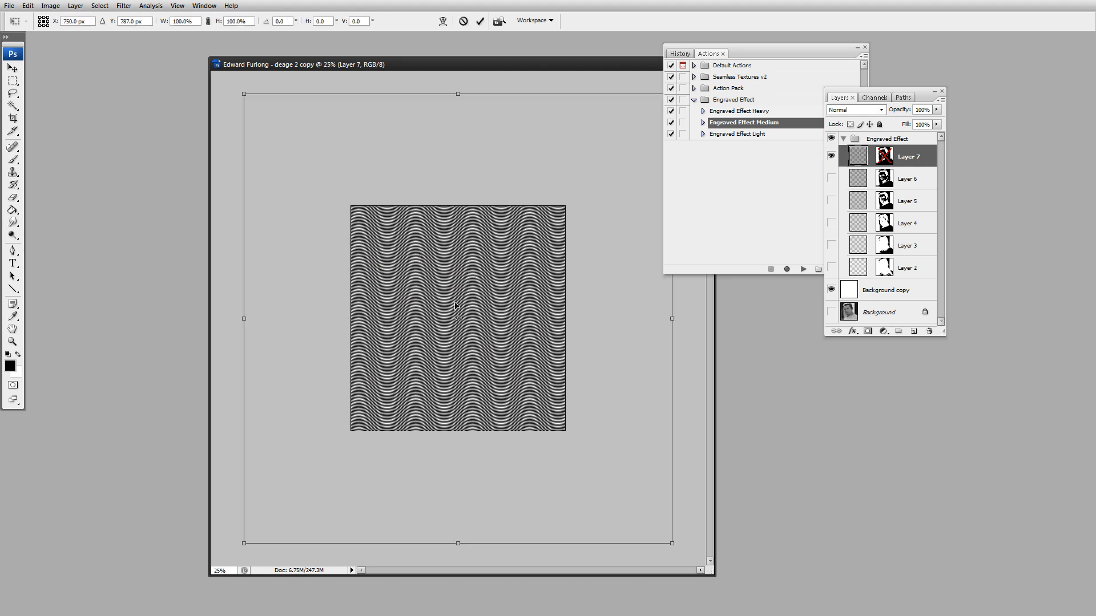
pyautogui.rightClick(463, 284)
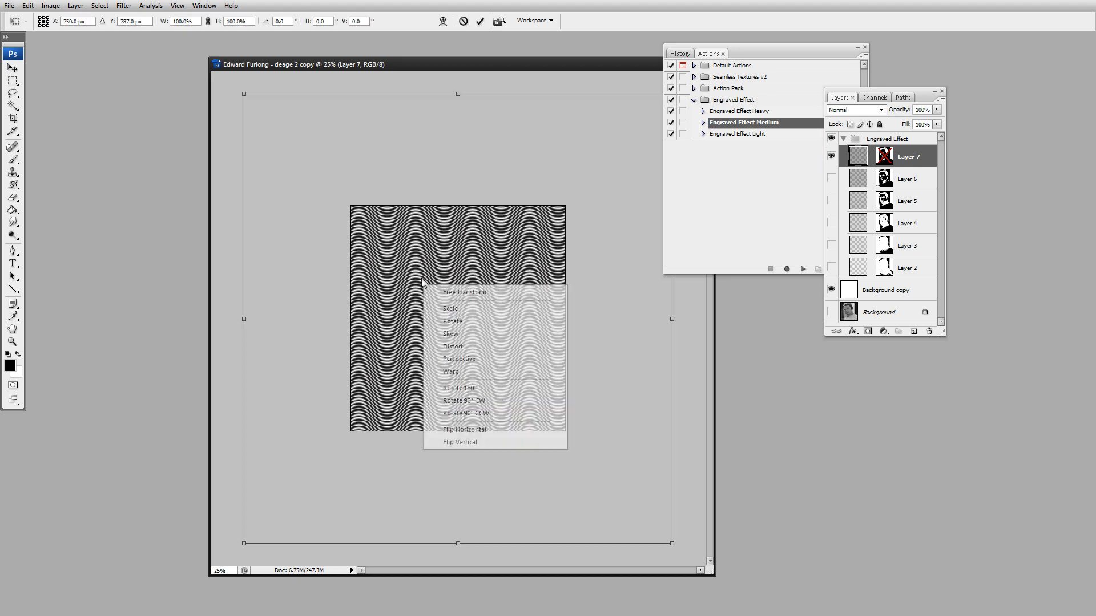
pyautogui.click(465, 372)
pyautogui.moveTo(407, 291); pyautogui.dragTo(468, 394)
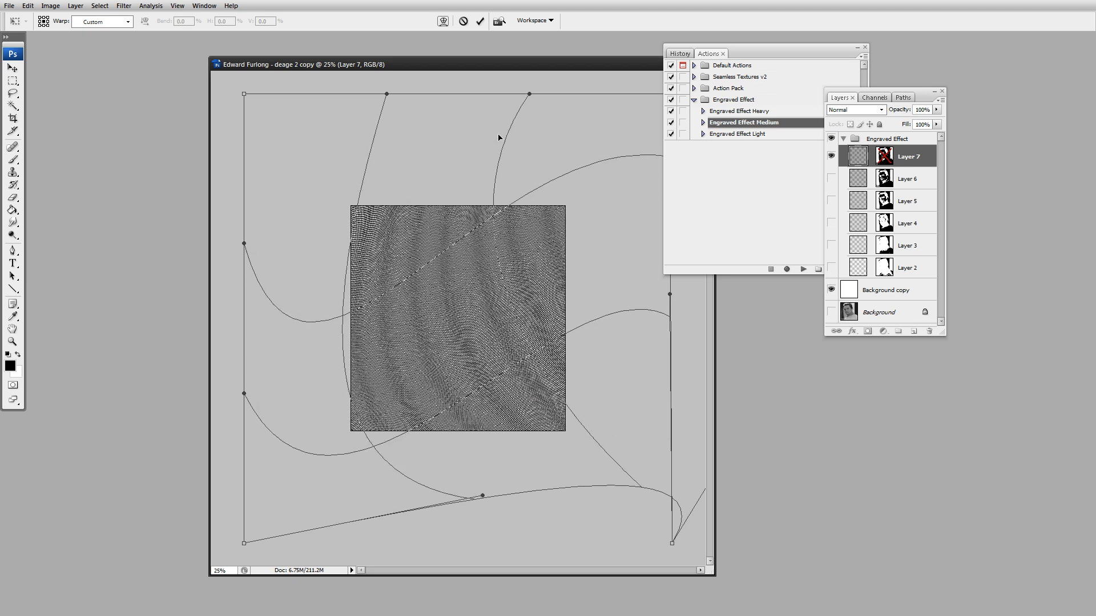
pyautogui.moveTo(328, 183); pyautogui.dragTo(429, 212)
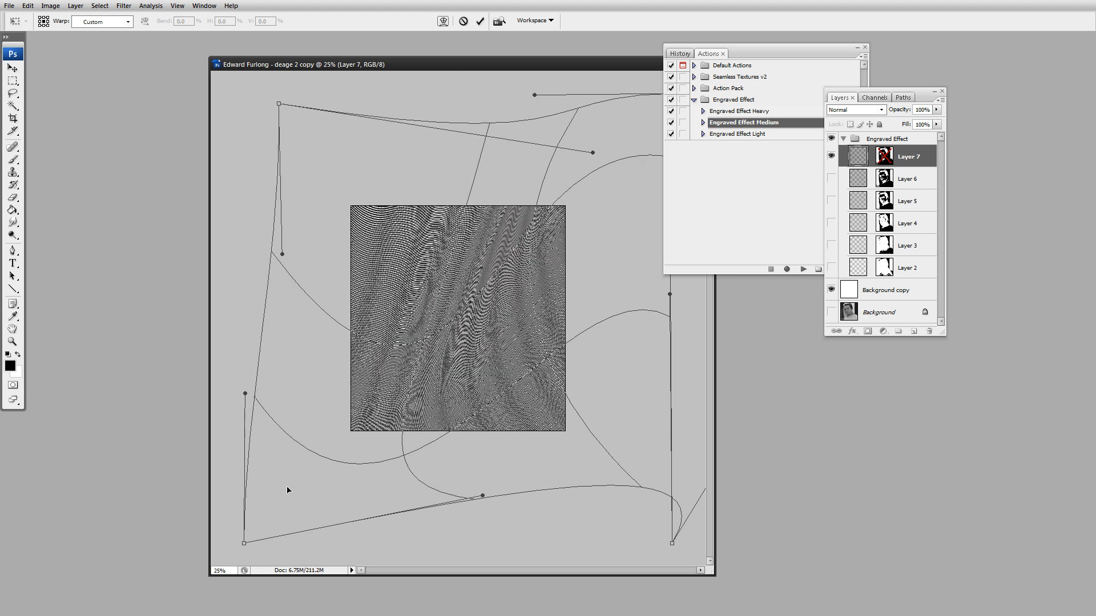
pyautogui.press('r')
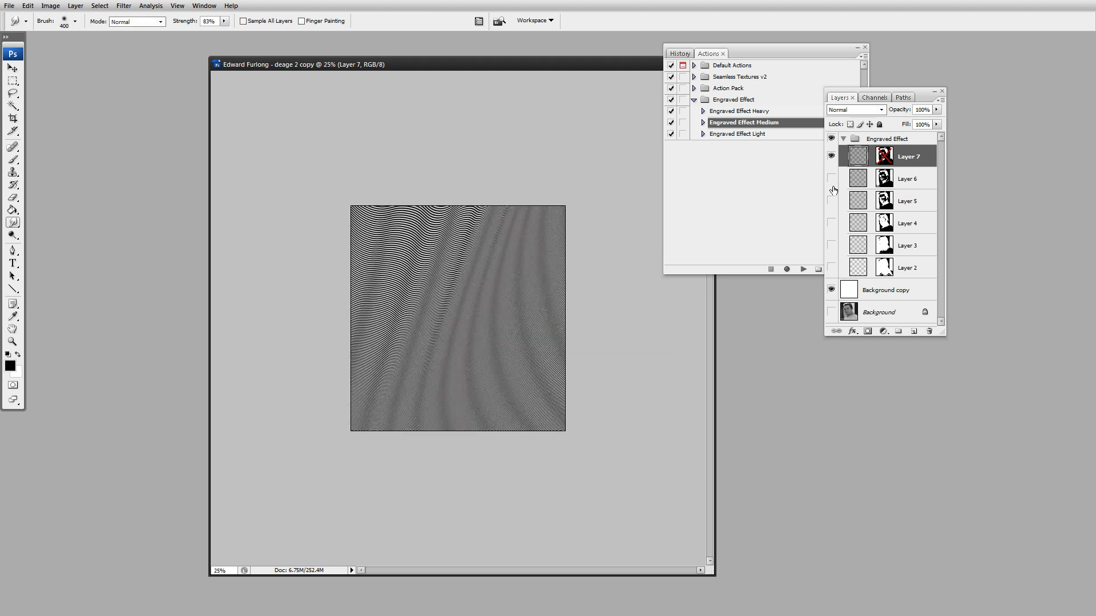
# - Re-enable Layer 7's layer mask and examine the warped lines within the portrait at 50%
pyautogui.keyDown('shift'); pyautogui.click(884, 156); pyautogui.keyUp('shift')
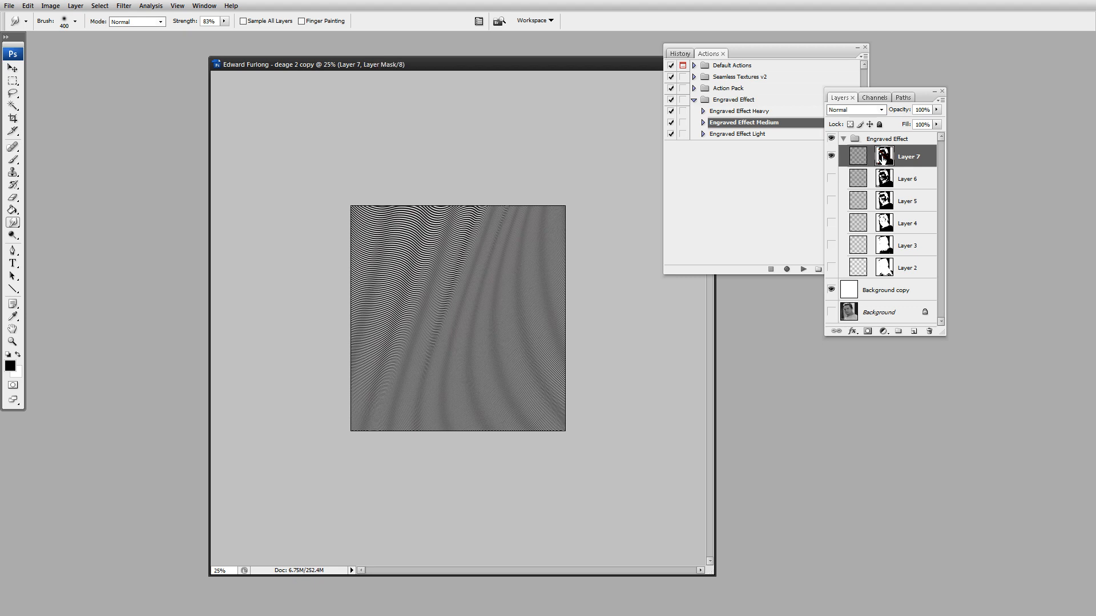
pyautogui.press('z')
pyautogui.click(459, 338)
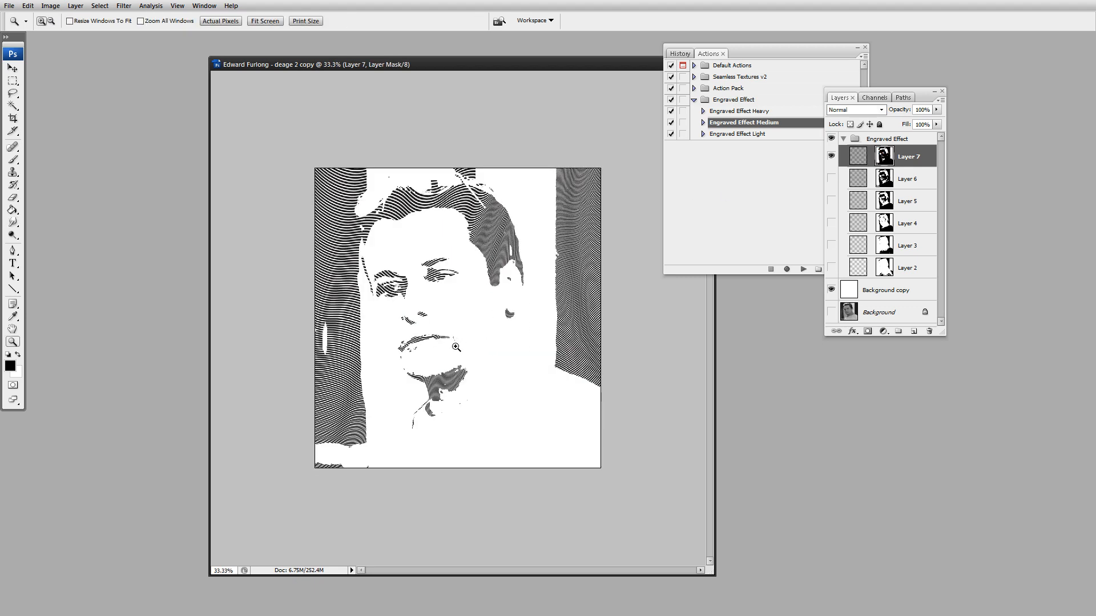
pyautogui.click(456, 349)
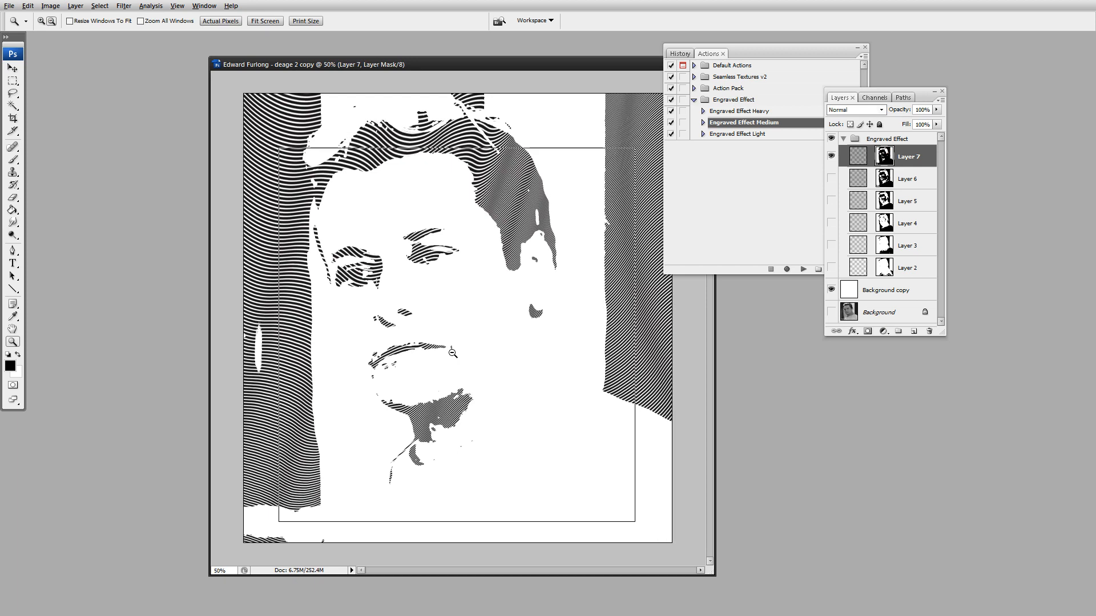
pyautogui.keyDown('alt'); pyautogui.click(453, 353); pyautogui.keyUp('alt')
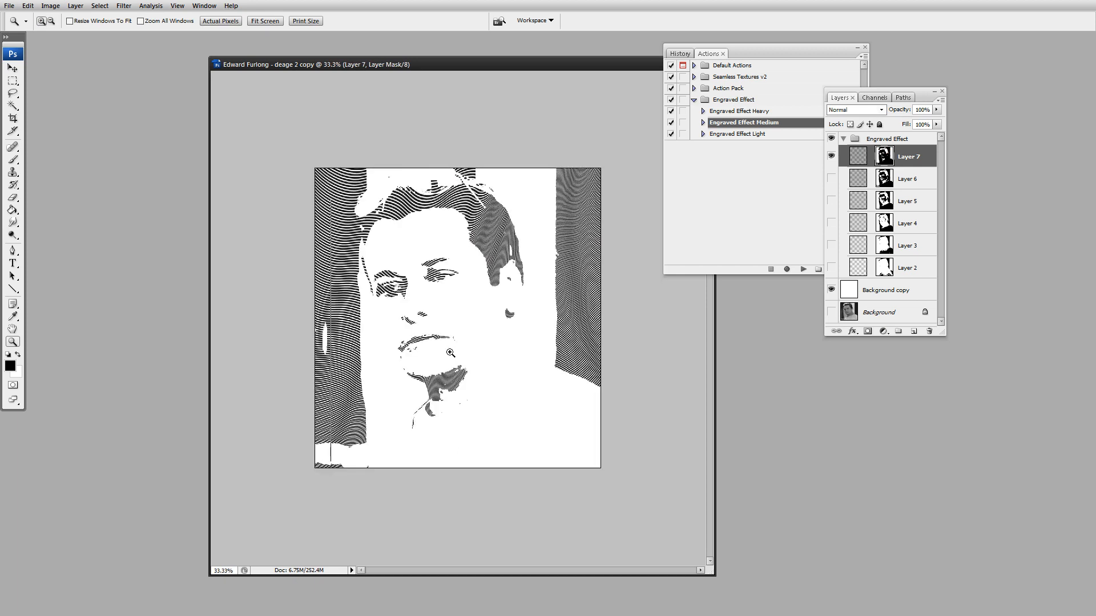
pyautogui.click(451, 353)
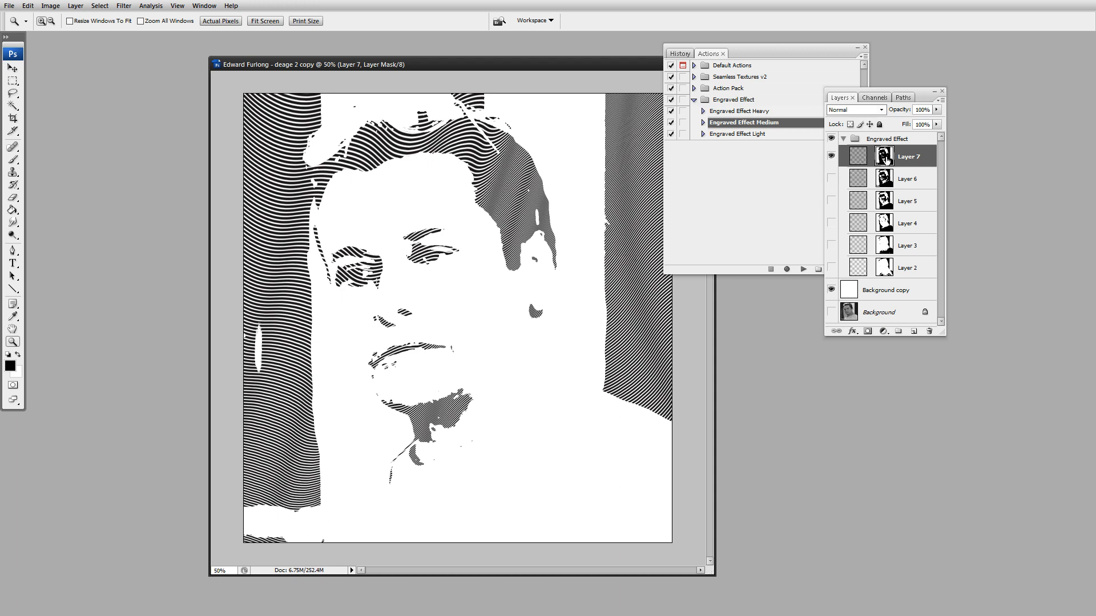
# - Disable Layer 7's layer mask again to show the whole warped line pattern
pyautogui.rightClick(887, 159)
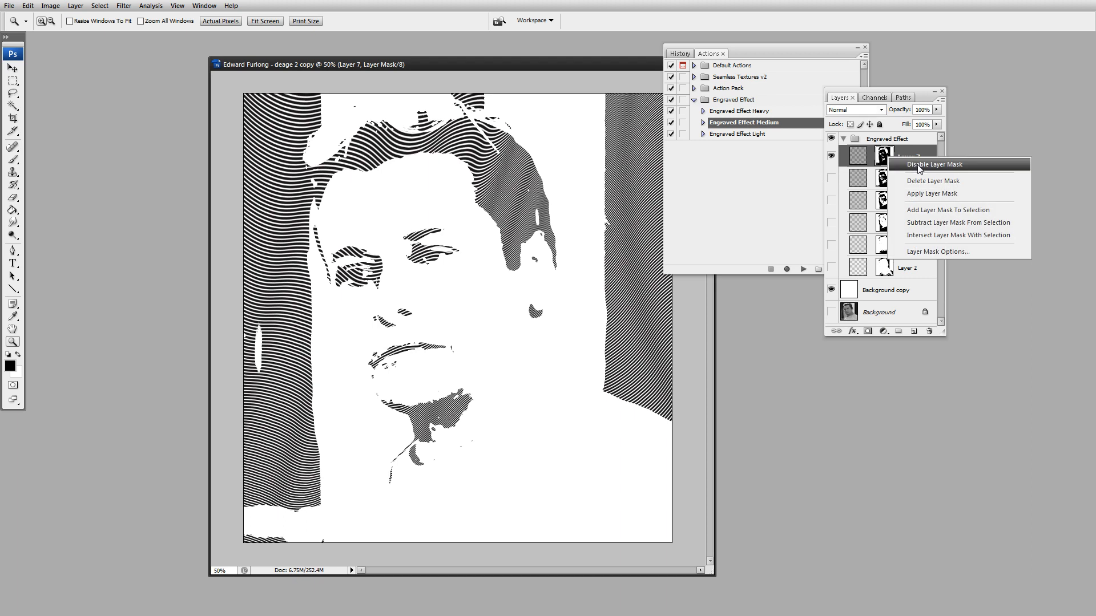
pyautogui.click(918, 165)
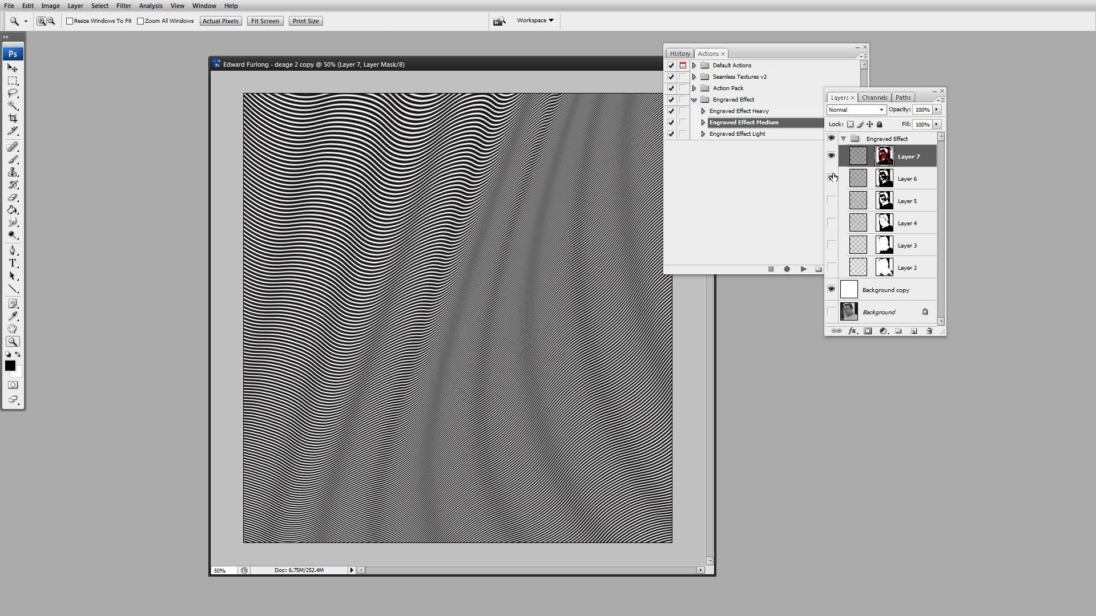
# - Show Layers 6 through 2 again and re-enable Layer 7's layer mask to reveal the full engraved portrait
pyautogui.click(832, 178)
pyautogui.click(830, 203)
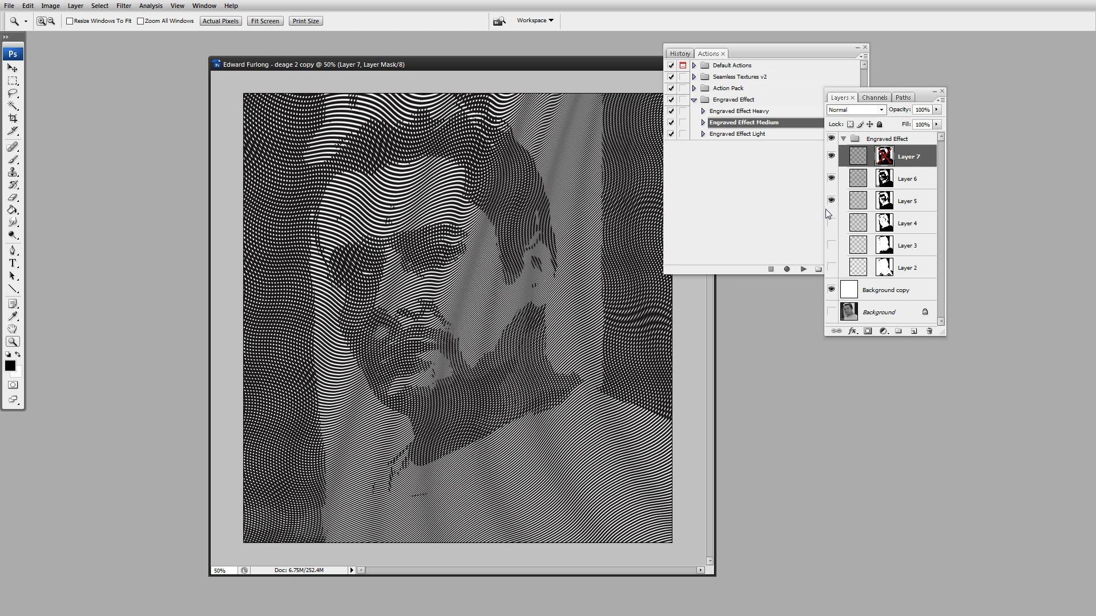
pyautogui.click(831, 223)
pyautogui.click(831, 245)
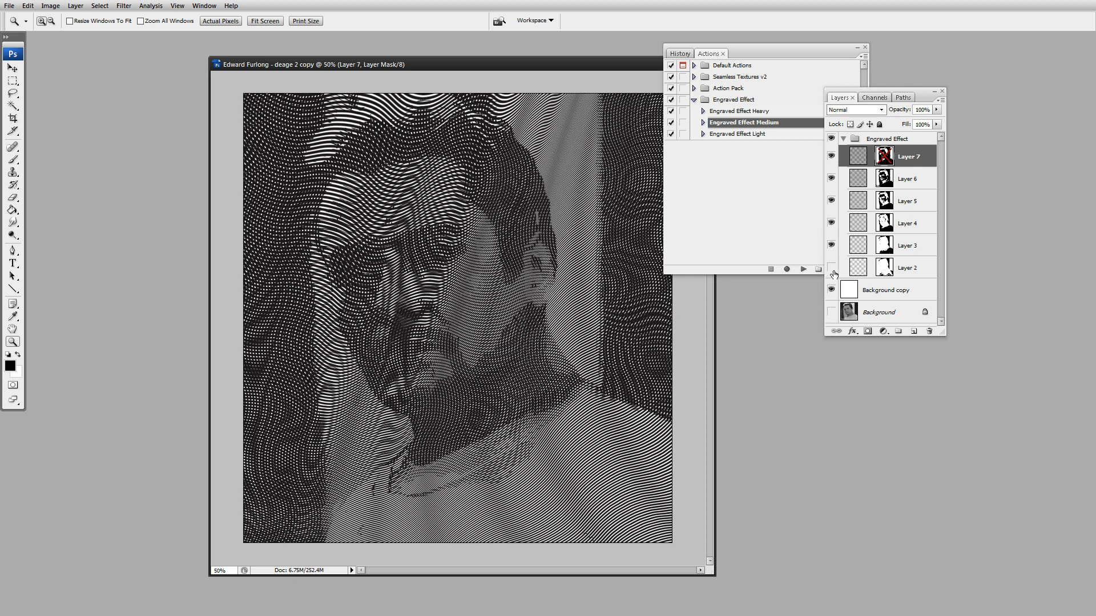
pyautogui.click(831, 267)
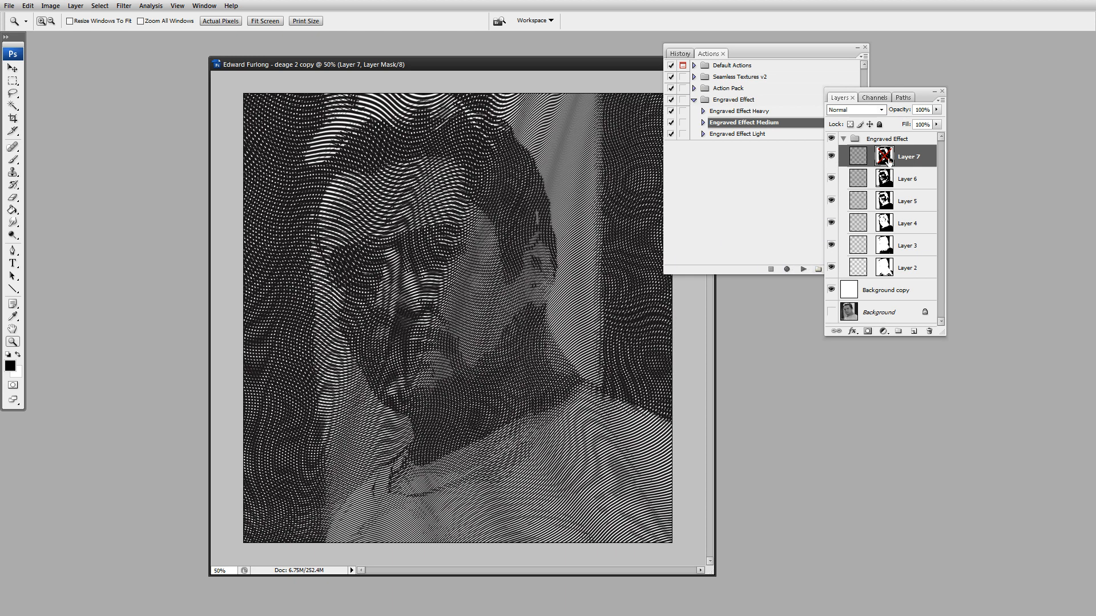
pyautogui.keyDown('shift'); pyautogui.click(885, 155); pyautogui.keyUp('shift')
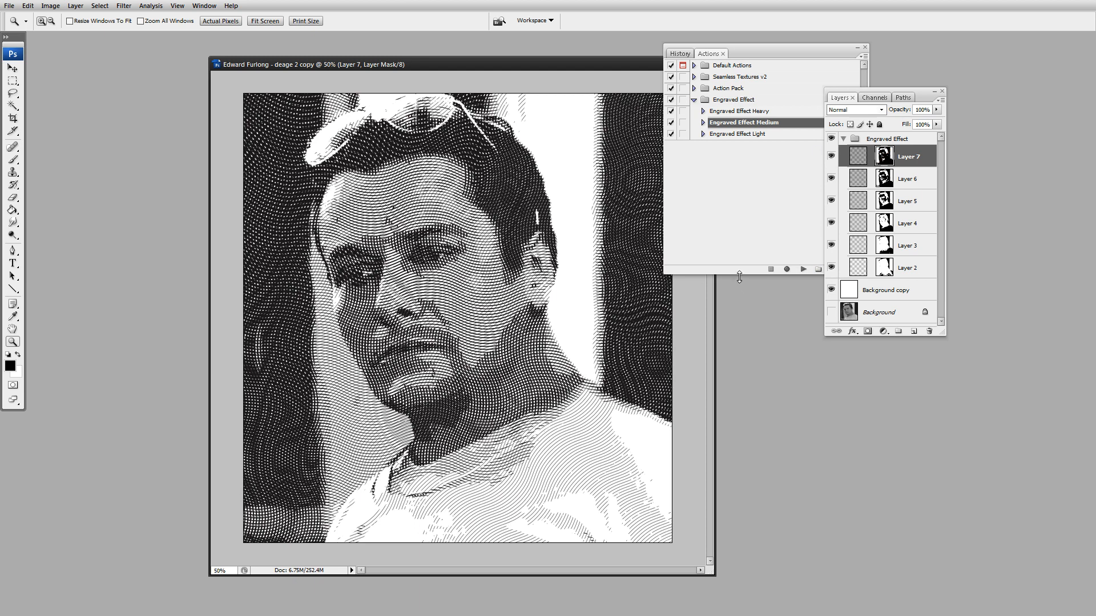
pyautogui.keyDown('alt'); pyautogui.click(446, 366); pyautogui.keyUp('alt')
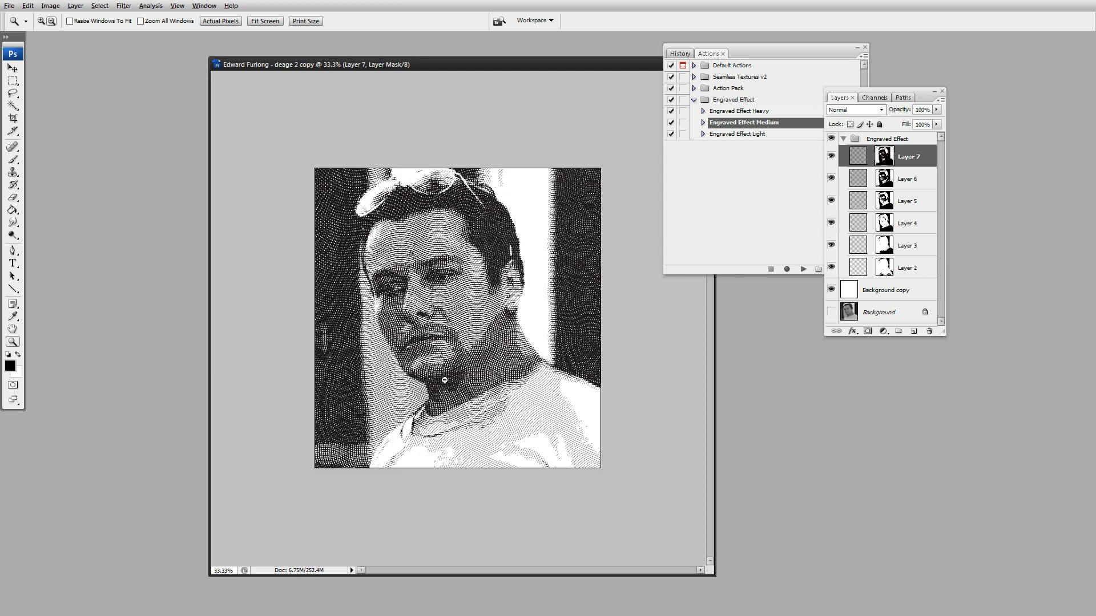
pyautogui.keyDown('alt'); pyautogui.click(442, 380); pyautogui.keyUp('alt')
pyautogui.click(467, 343)
pyautogui.click(465, 346)
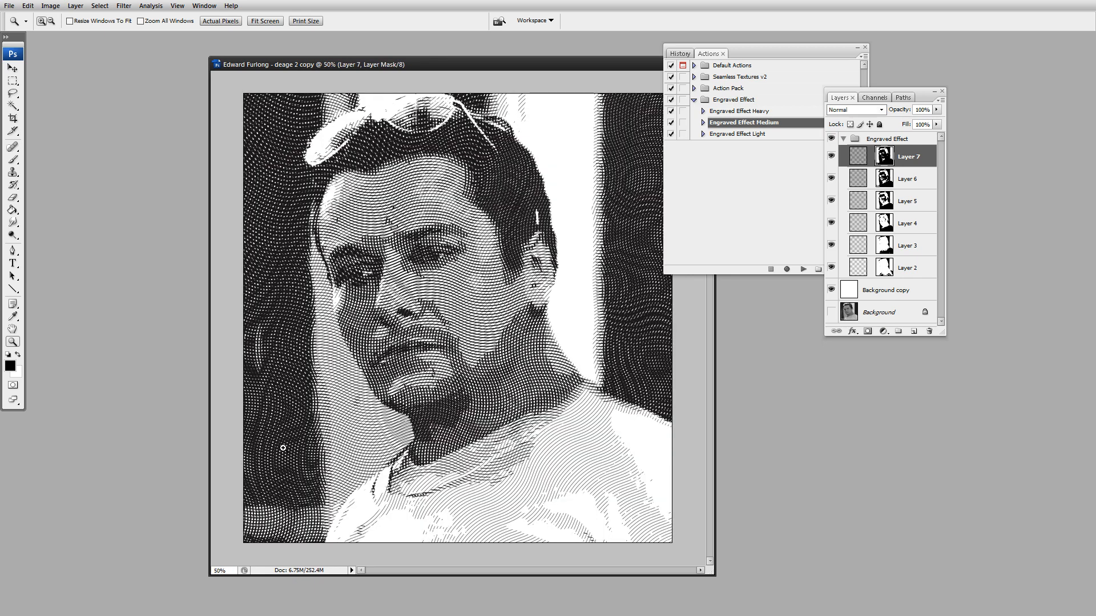
# - Try painting soft black spots on Layer 7 down both dark background strips with a 175 px brush
pyautogui.press('m')
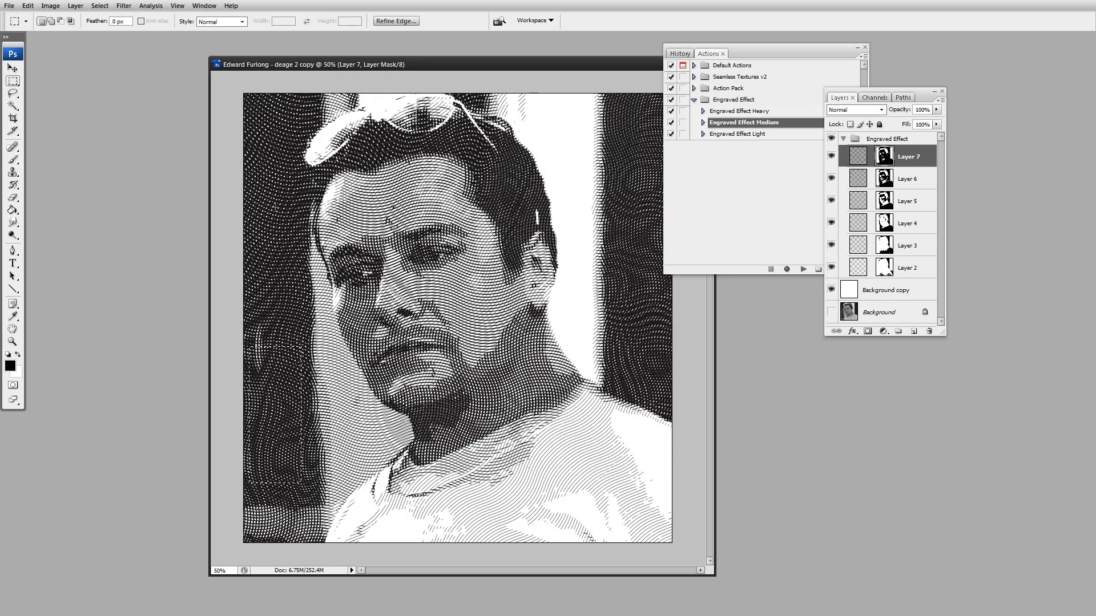
pyautogui.moveTo(296, 223); pyautogui.dragTo(297, 223)
pyautogui.hotkey('ctrl', 'd')
pyautogui.moveTo(645, 172); pyautogui.dragTo(652, 169)
pyautogui.press('b')
pyautogui.click(862, 161)
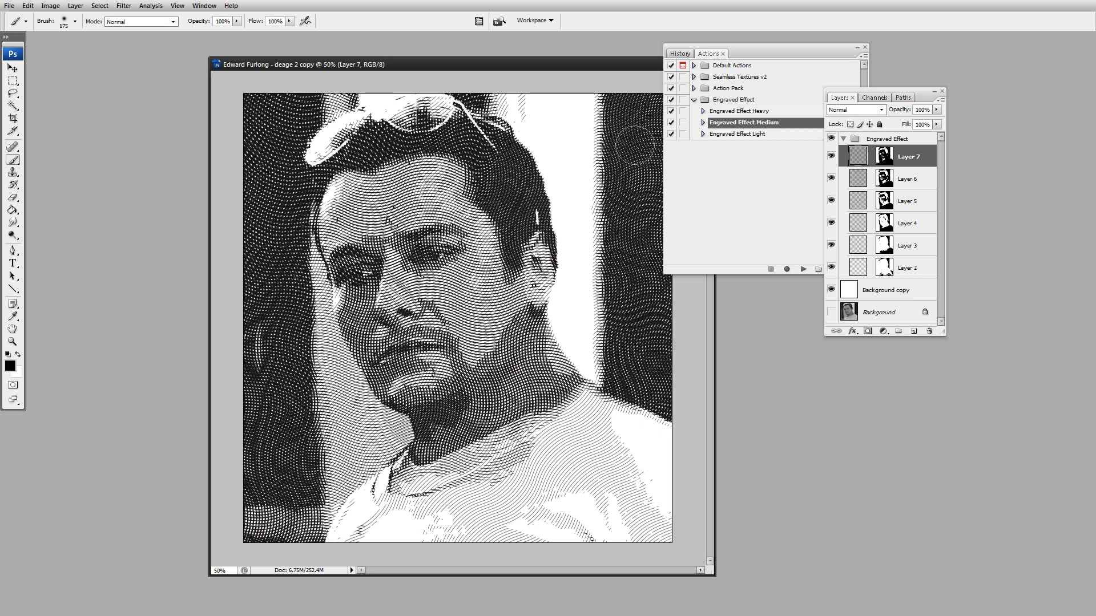
pyautogui.click(630, 147)
pyautogui.click(638, 255)
pyautogui.click(638, 338)
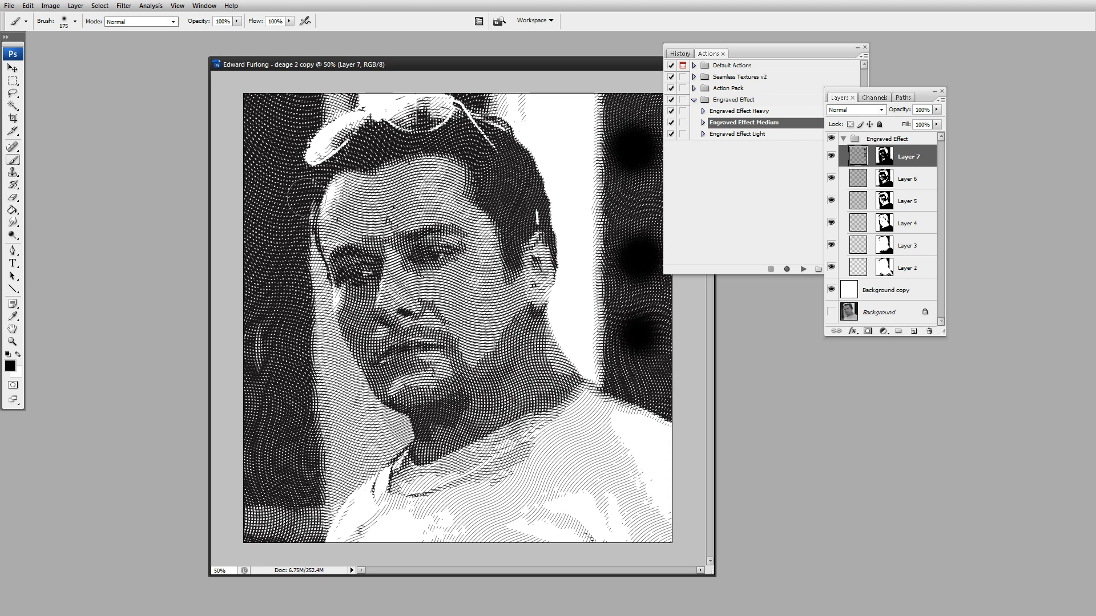
pyautogui.click(277, 156)
pyautogui.click(274, 259)
pyautogui.click(278, 357)
pyautogui.click(277, 445)
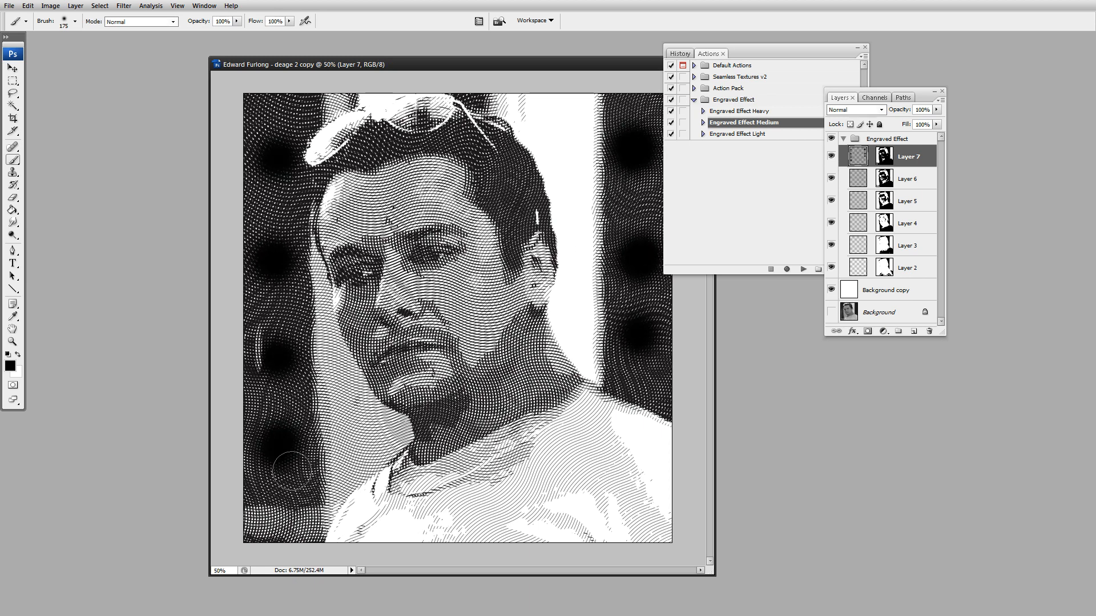
# - Undo all the black brush spots painted on Layer 7
pyautogui.hotkey('ctrl', 'alt', 'z')
pyautogui.hotkey('ctrl', 'alt', 'z')
pyautogui.hotkey('ctrl', 'alt', 'z')
pyautogui.hotkey('ctrl', 'alt', 'z')
pyautogui.hotkey('ctrl', 'alt', 'z')
pyautogui.hotkey('ctrl', 'alt', 'z')
pyautogui.hotkey('ctrl', 'alt', 'z')
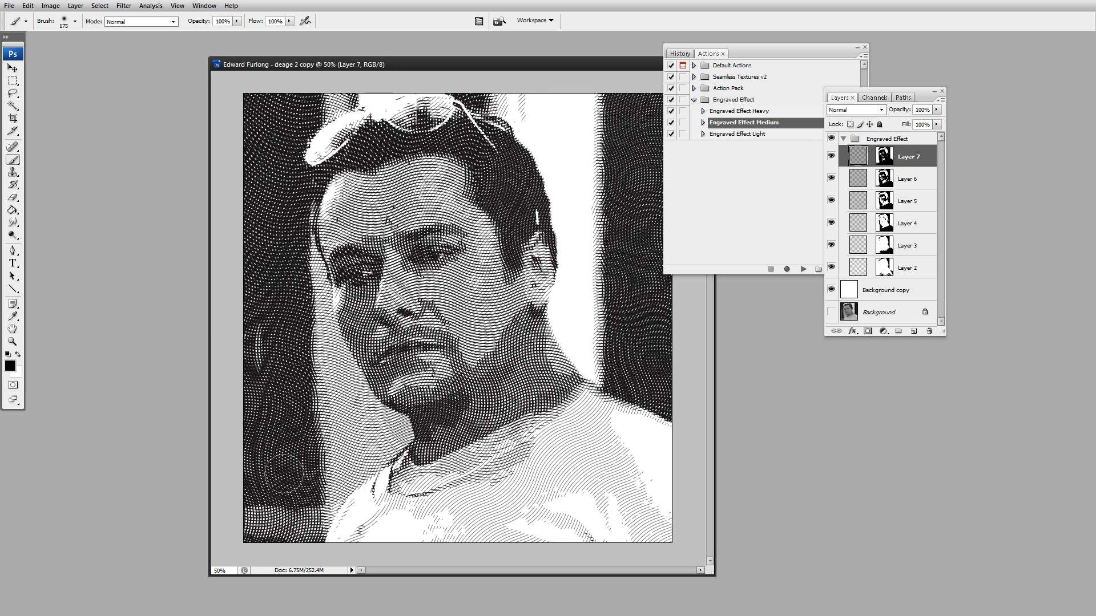
# - Hide Layers 6 through 2 and lasso the upper-left part of the portrait with a 0 px feather
pyautogui.press('m')
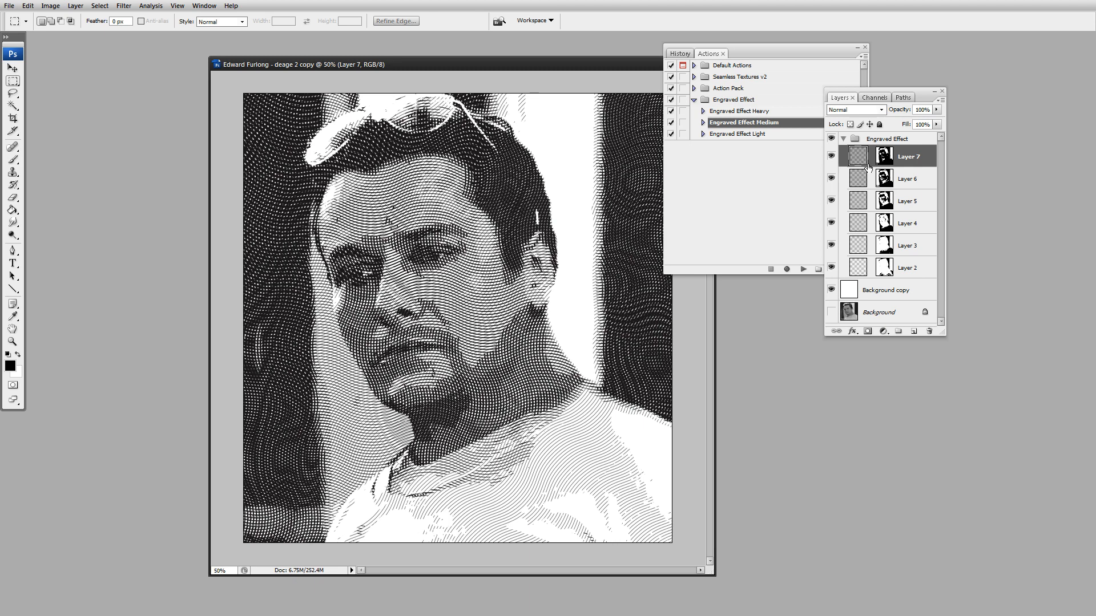
pyautogui.moveTo(831, 179); pyautogui.dragTo(827, 269)
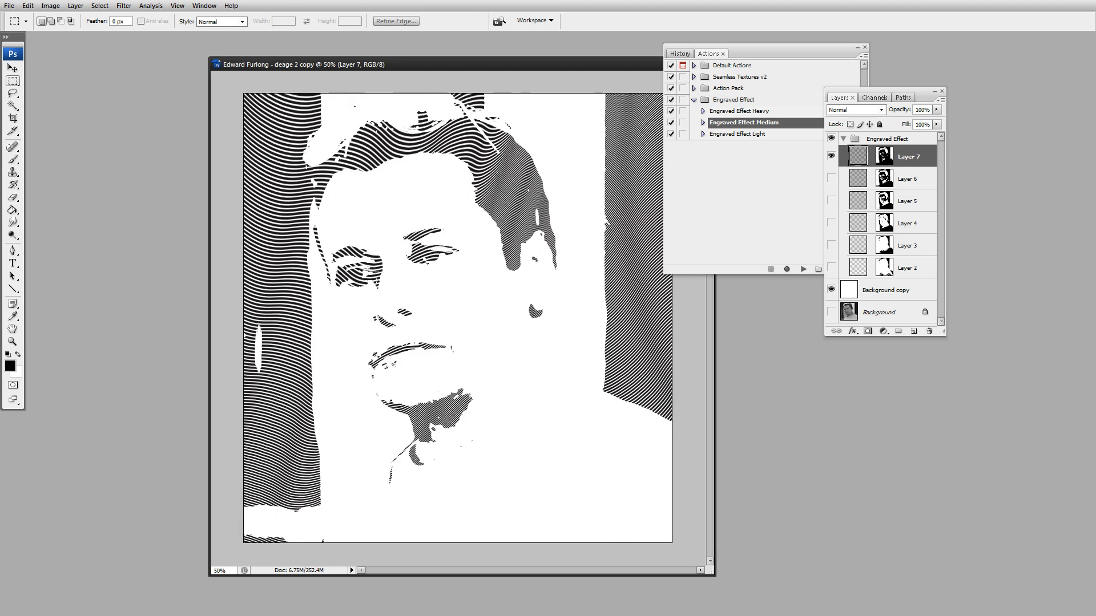
pyautogui.moveTo(235, 91); pyautogui.dragTo(416, 509)
pyautogui.press('l')
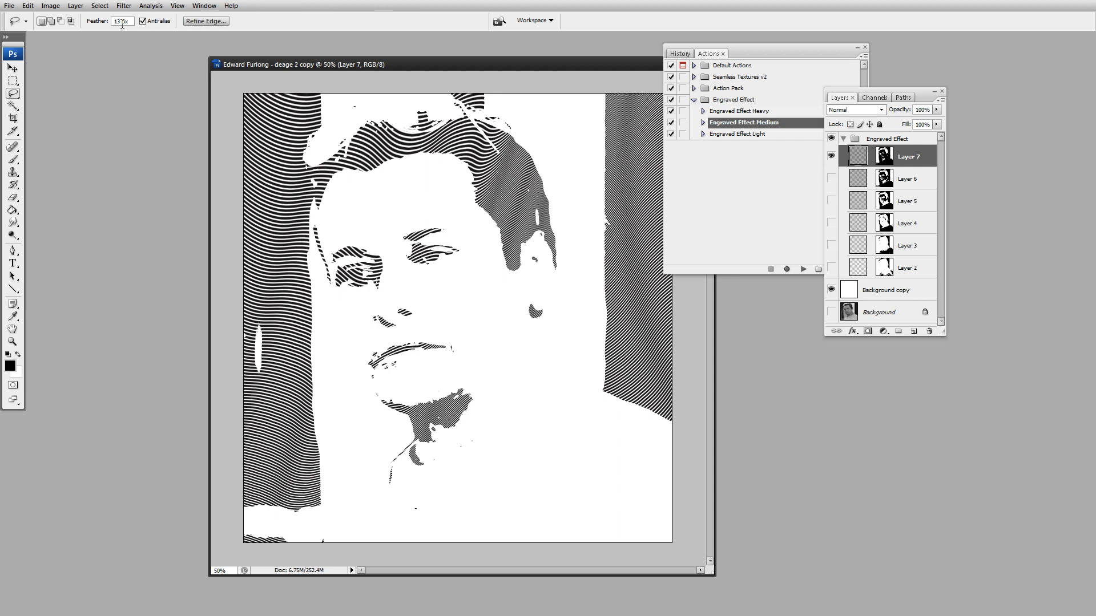
pyautogui.moveTo(102, 24); pyautogui.dragTo(19, 35)
pyautogui.moveTo(530, 131)
pyautogui.mouseDown()
pyautogui.moveTo(495, 164)
pyautogui.moveTo(398, 211)
pyautogui.moveTo(467, 228)
pyautogui.moveTo(485, 264)
pyautogui.moveTo(333, 324)
pyautogui.moveTo(327, 343)
pyautogui.moveTo(319, 324)
pyautogui.moveTo(312, 335)
pyautogui.moveTo(221, 315)
pyautogui.moveTo(200, 118)
pyautogui.moveTo(219, 85)
pyautogui.moveTo(533, 59)
pyautogui.mouseUp()
# - Try the Maximum filter at different radii and the Minimum filter on the selected part of Layer 7's lines
pyautogui.hotkey('ctrl', 'alt', 'f')
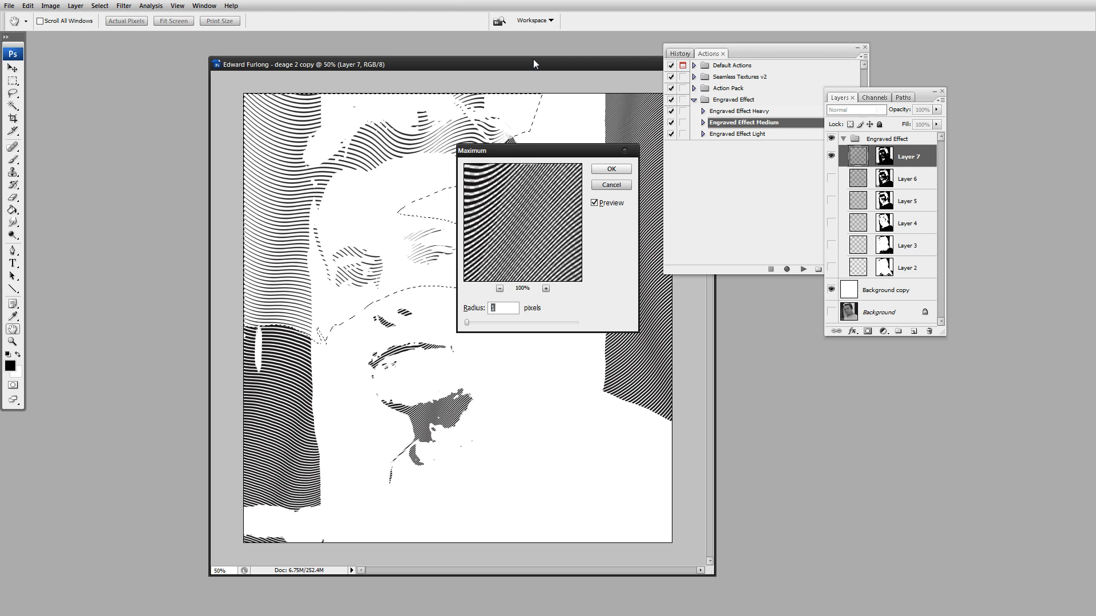
pyautogui.press('Up')
pyautogui.press('Up')
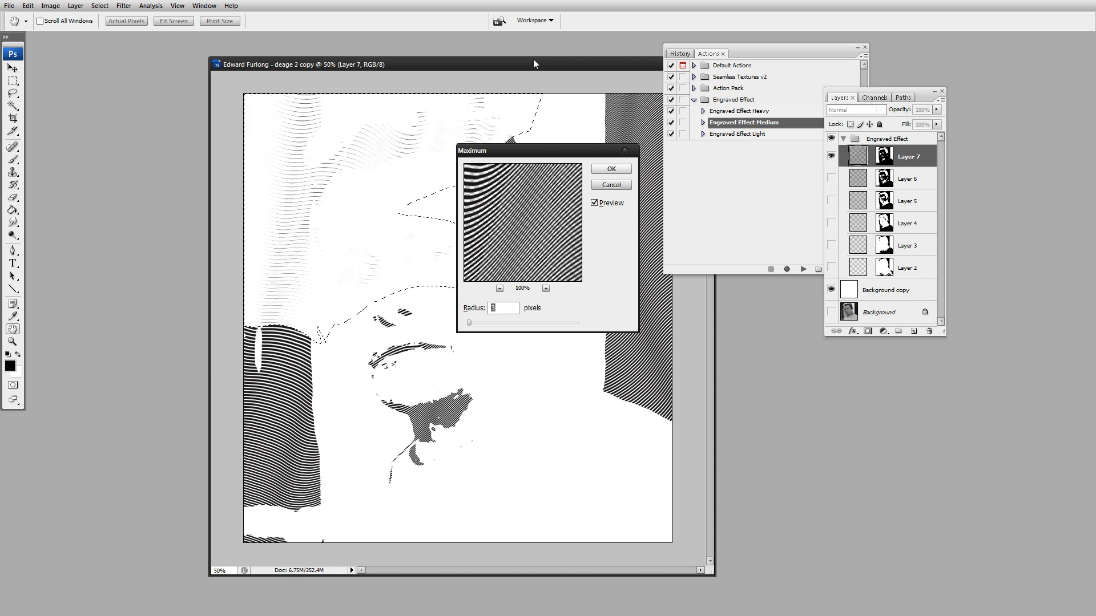
pyautogui.press('Down')
pyautogui.press('Return')
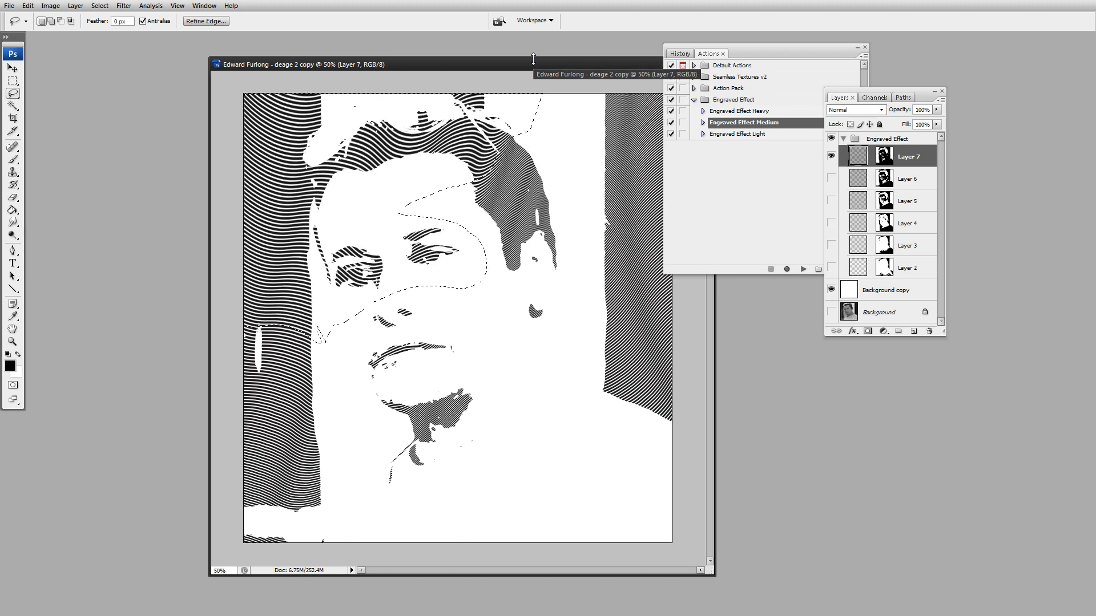
pyautogui.hotkey('ctrl', 'alt', 'f')
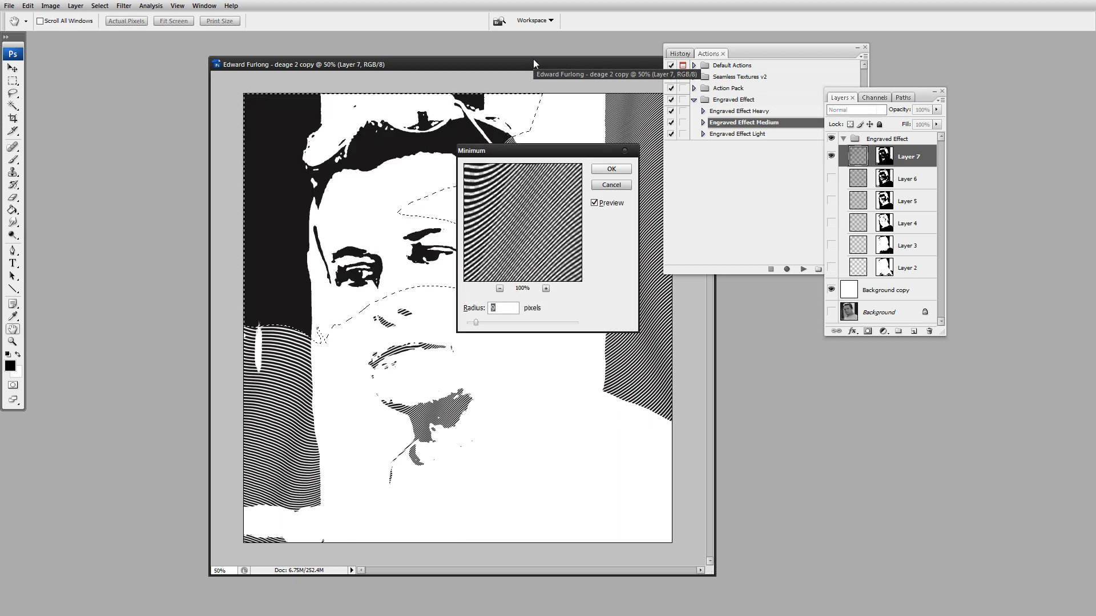
pyautogui.press('Escape')
# - Thin Layer 7's selected lines with the Maximum filter, deselect the area, and show Layers 6 through 2
pyautogui.hotkey('ctrl', 'alt', 'f')
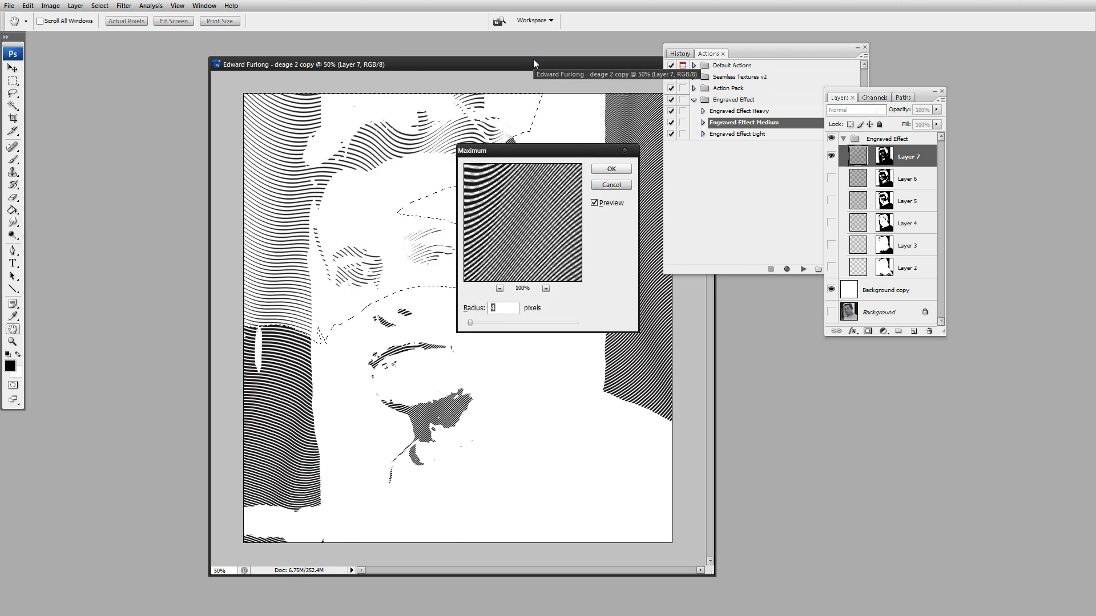
pyautogui.press('Return')
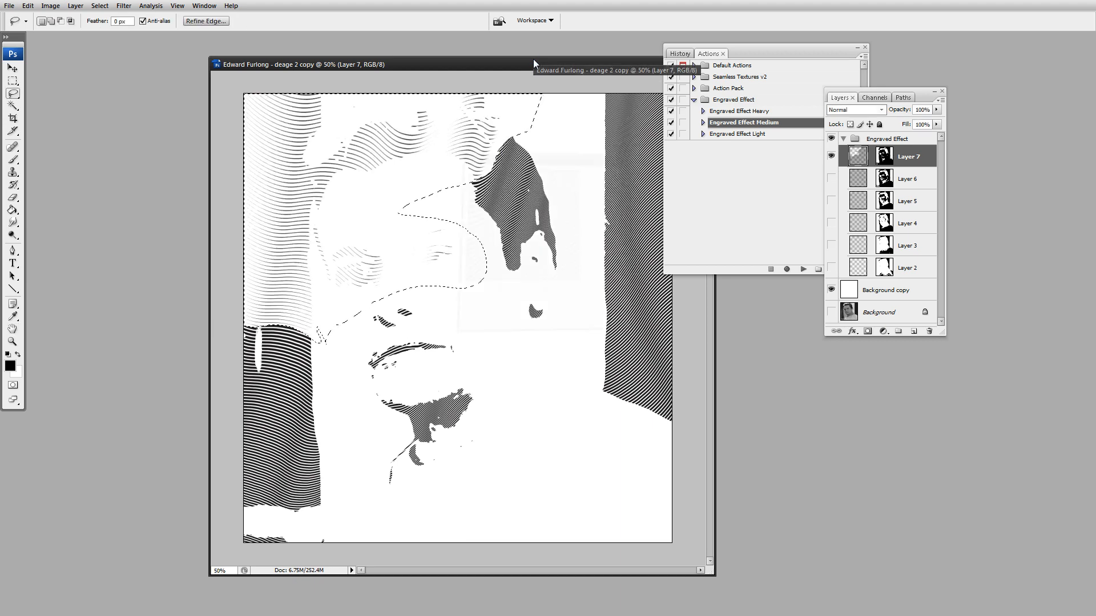
pyautogui.hotkey('ctrl', 'd')
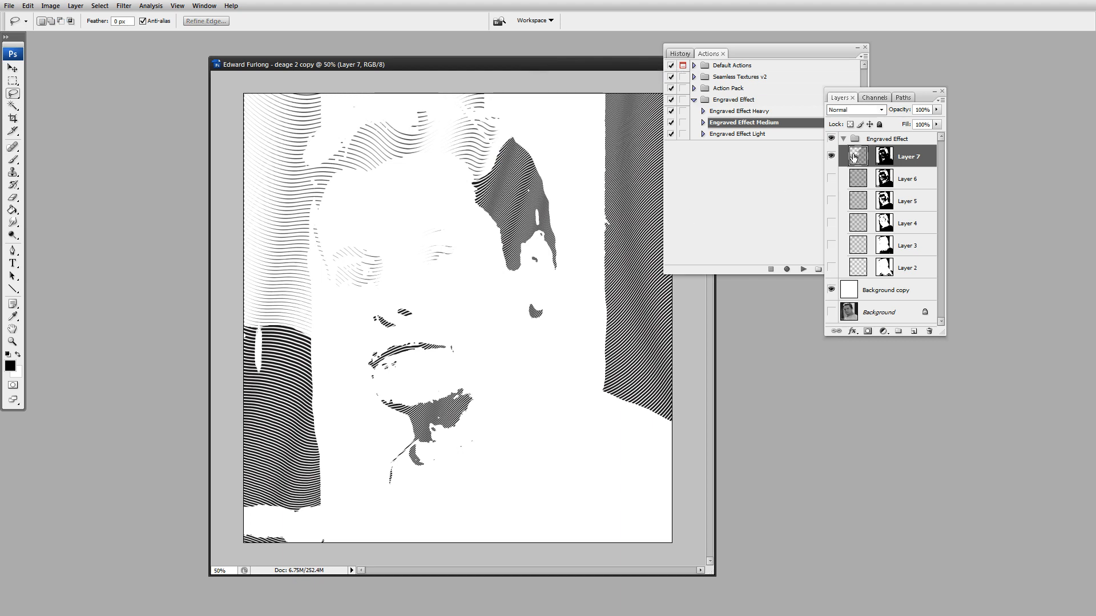
pyautogui.moveTo(830, 179); pyautogui.dragTo(829, 269)
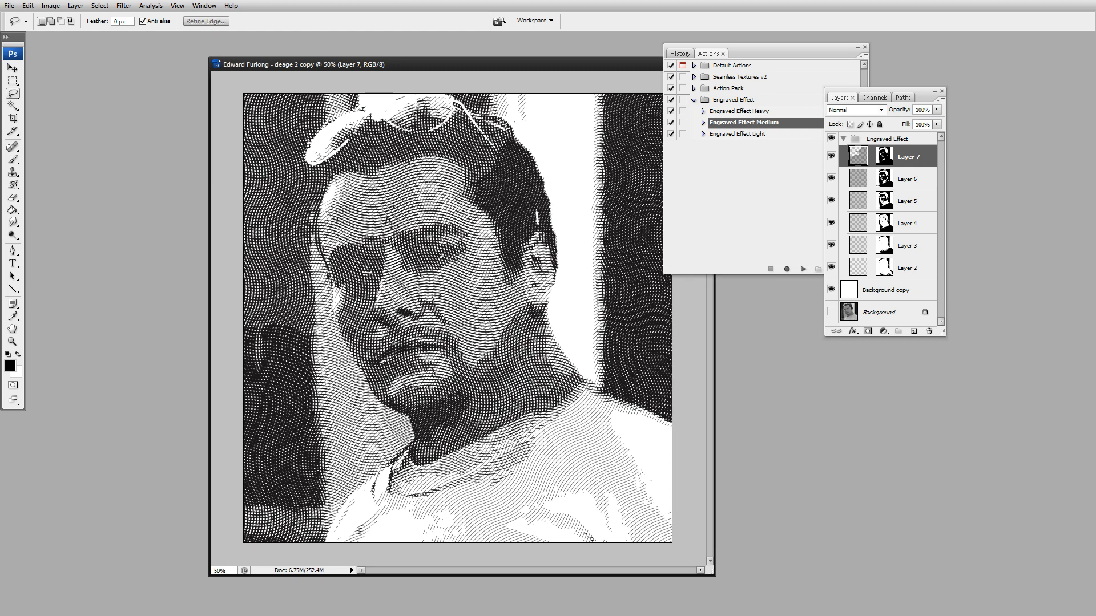
# - Undo the Maximum filter on Layer 7 and clear the lasso selection
pyautogui.hotkey('ctrl', 'alt', 'z')
pyautogui.hotkey('ctrl', 'alt', 'z')
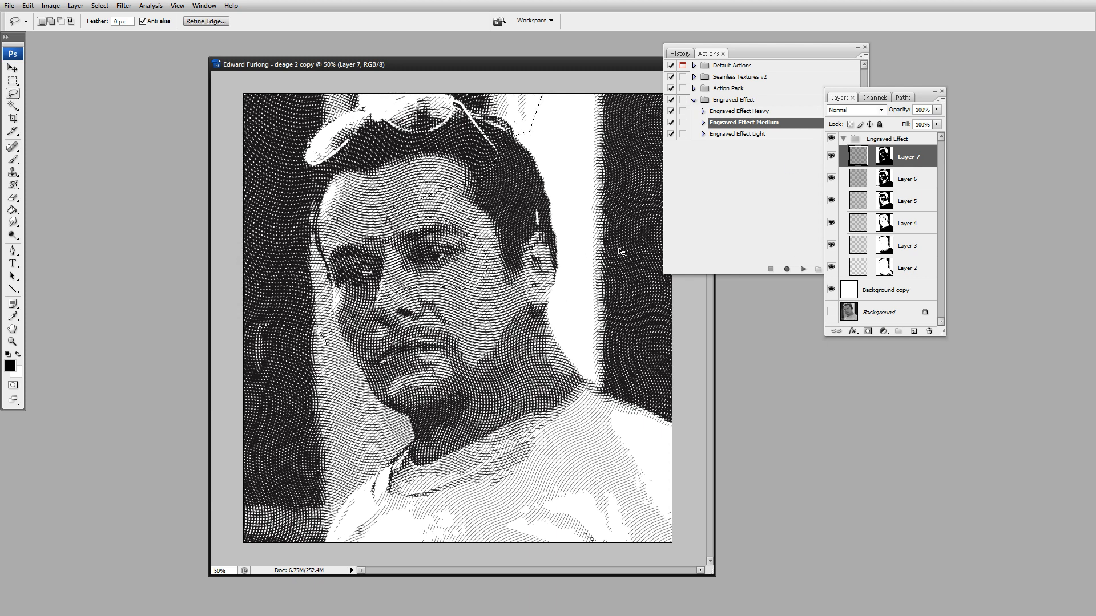
pyautogui.hotkey('ctrl', 'd')
pyautogui.hotkey('ctrl', '-')
pyautogui.hotkey('ctrl', '-')
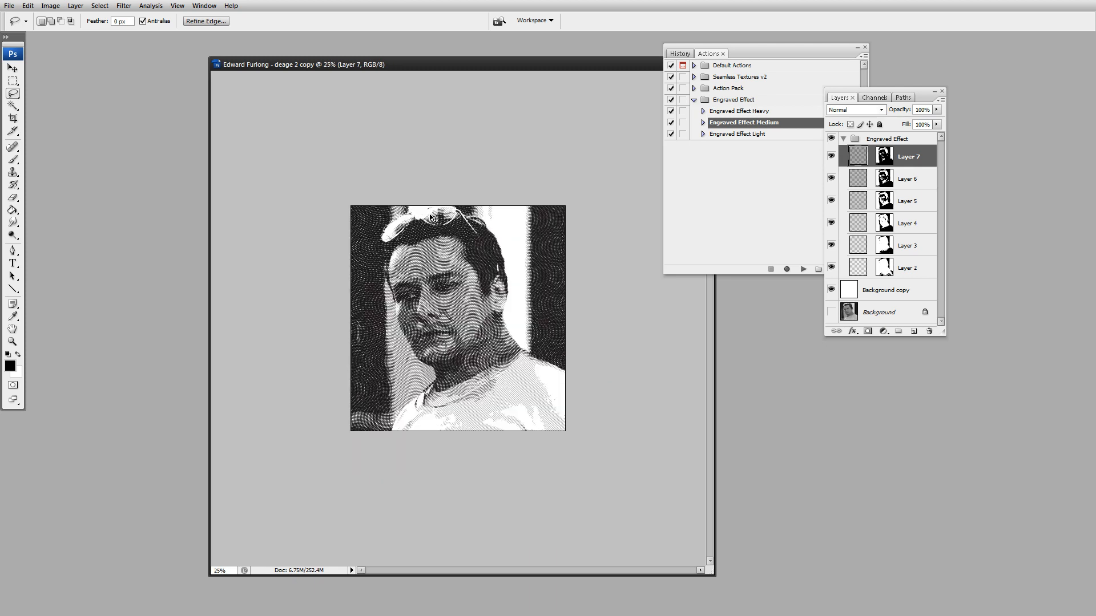
pyautogui.hotkey('ctrl', '+')
pyautogui.hotkey('ctrl', '+')
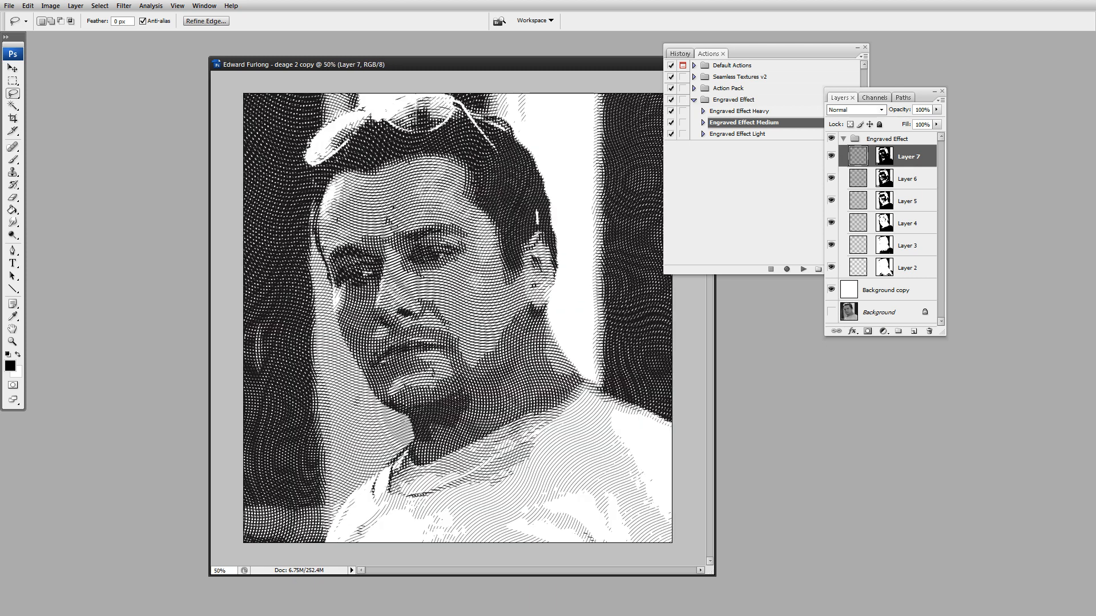
# - Delete the Engraved Effect group and the Background copy layer, keeping only the original Background portrait
pyautogui.click(891, 292)
pyautogui.keyDown('shift'); pyautogui.click(909, 164); pyautogui.keyUp('shift')
pyautogui.click(914, 140)
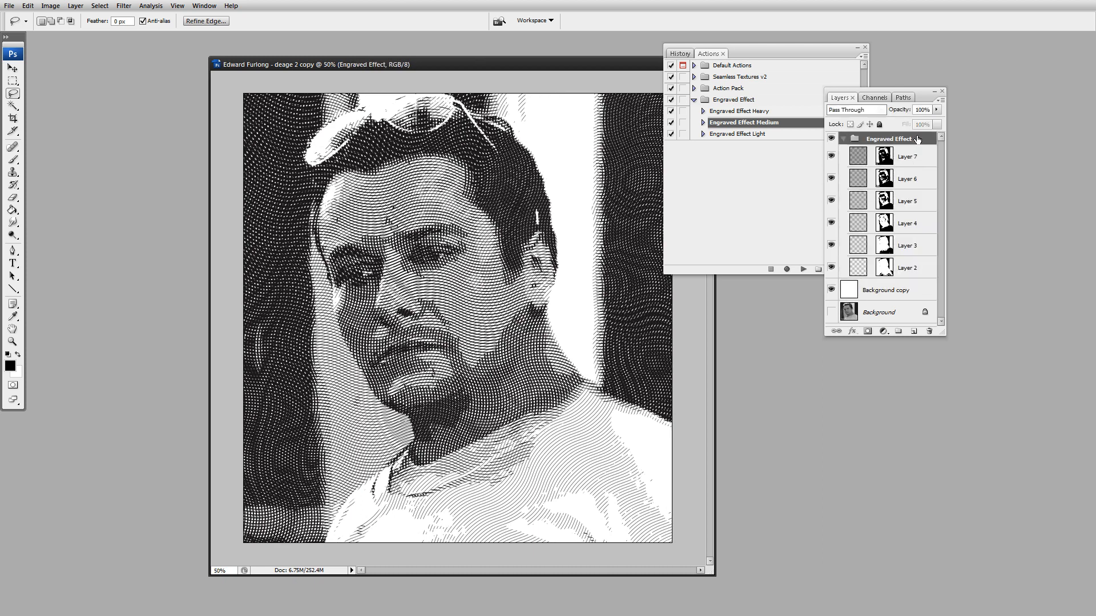
pyautogui.keyDown('shift'); pyautogui.click(901, 292); pyautogui.keyUp('shift')
pyautogui.press('Delete')
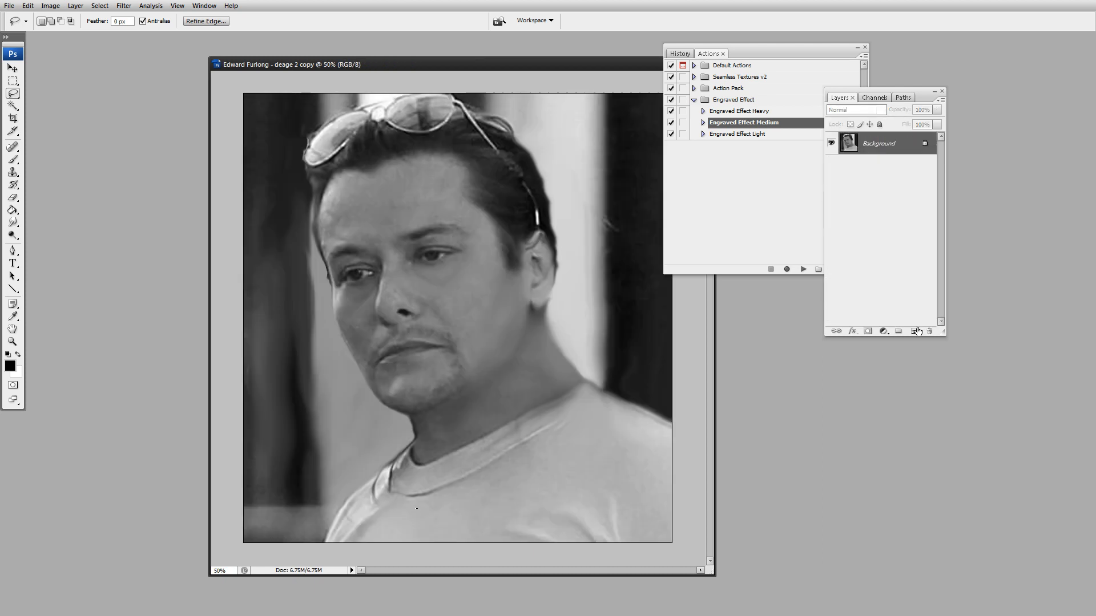
# - Try to run the Engraved Effect Heavy action on the portrait, continuing past every unavailable command
pyautogui.click(751, 112)
pyautogui.click(803, 269)
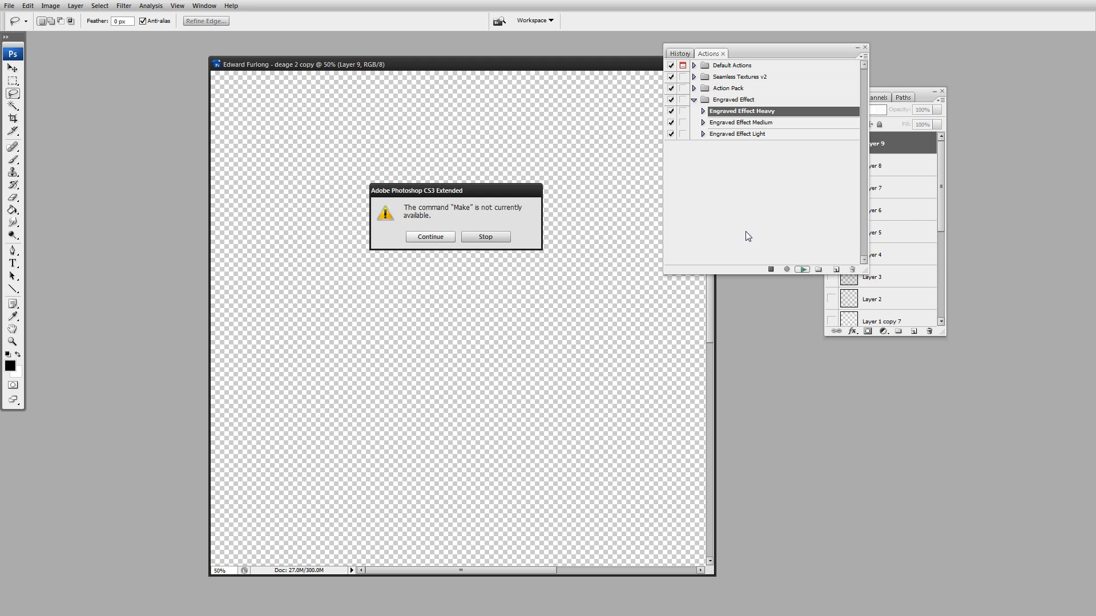
pyautogui.click(440, 238)
pyautogui.click(440, 238)
pyautogui.click(441, 238)
pyautogui.click(440, 238)
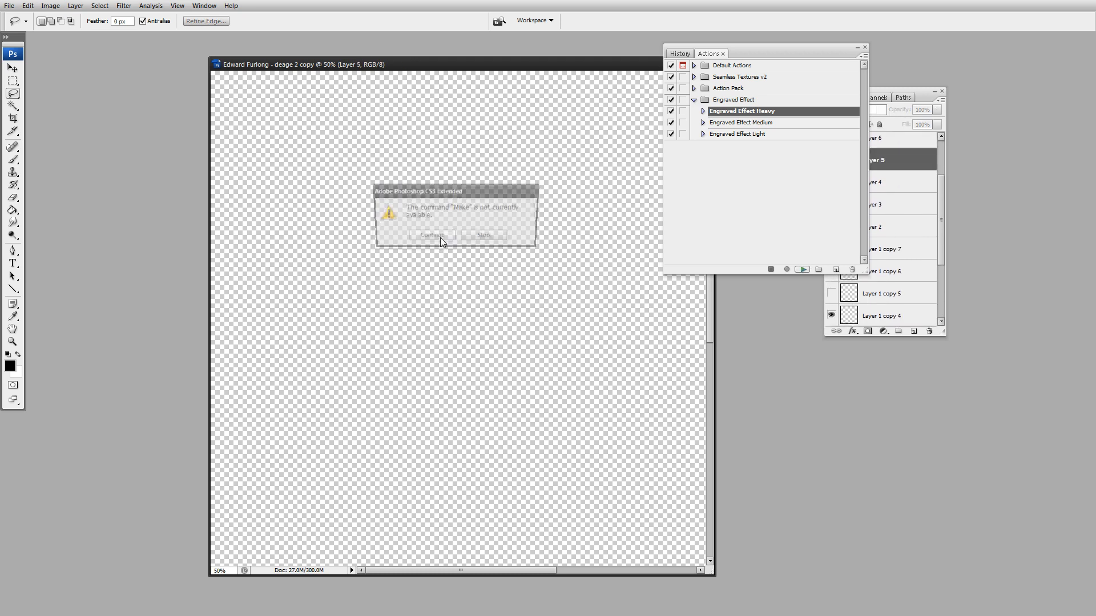
pyautogui.click(441, 238)
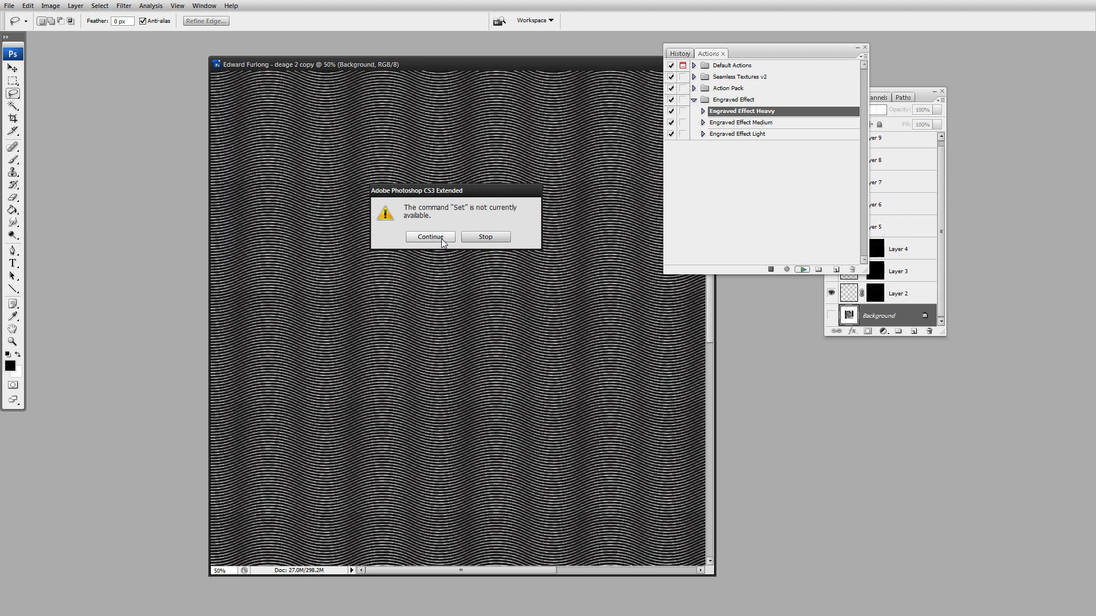
pyautogui.click(442, 239)
pyautogui.click(441, 239)
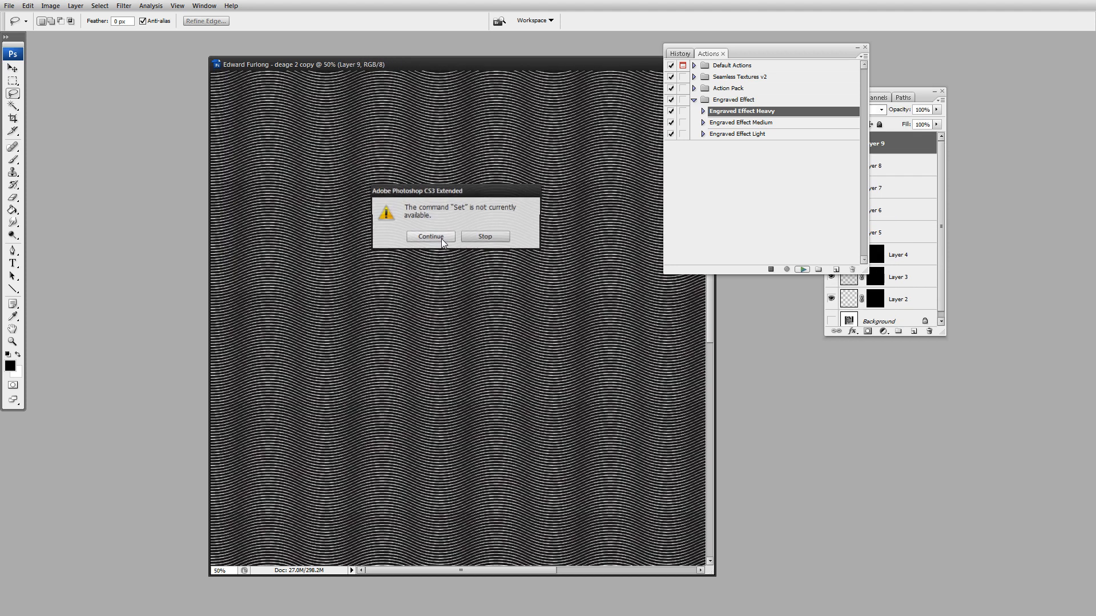
pyautogui.click(440, 237)
pyautogui.click(440, 237)
pyautogui.click(440, 237)
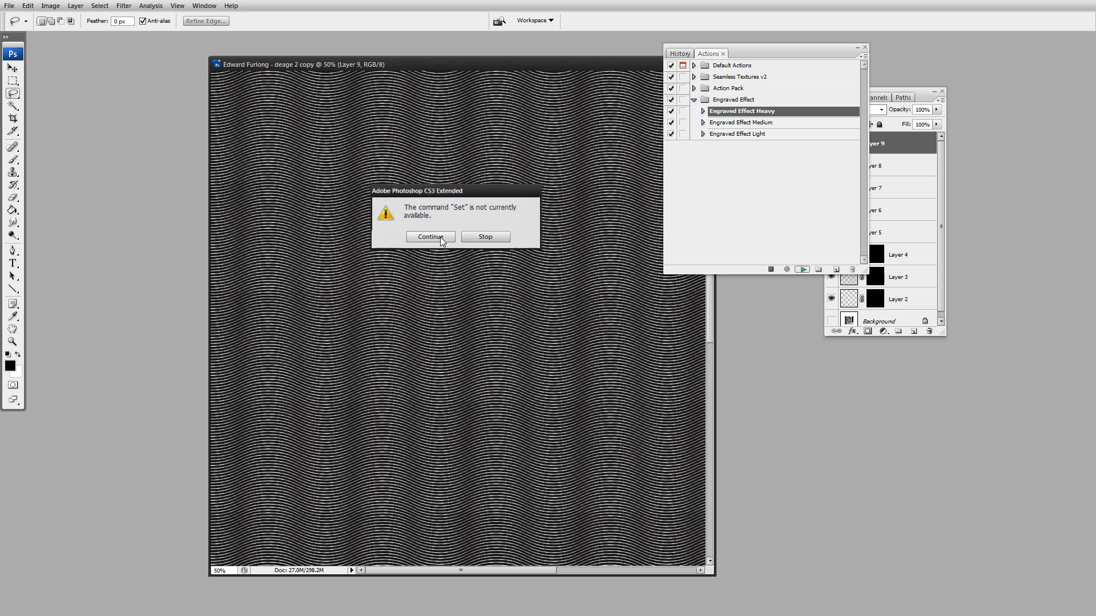
pyautogui.click(441, 238)
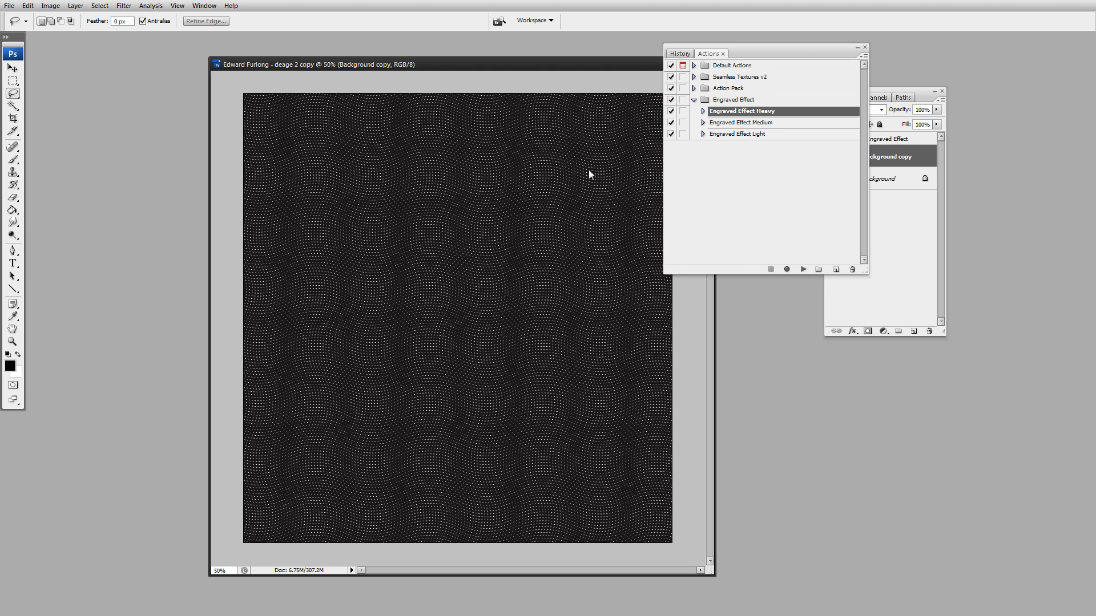
# - Close the engraved document without saving and duplicate the original grayscale portrait as a fresh copy
pyautogui.hotkey('ctrl', 'w')
pyautogui.click(482, 243)
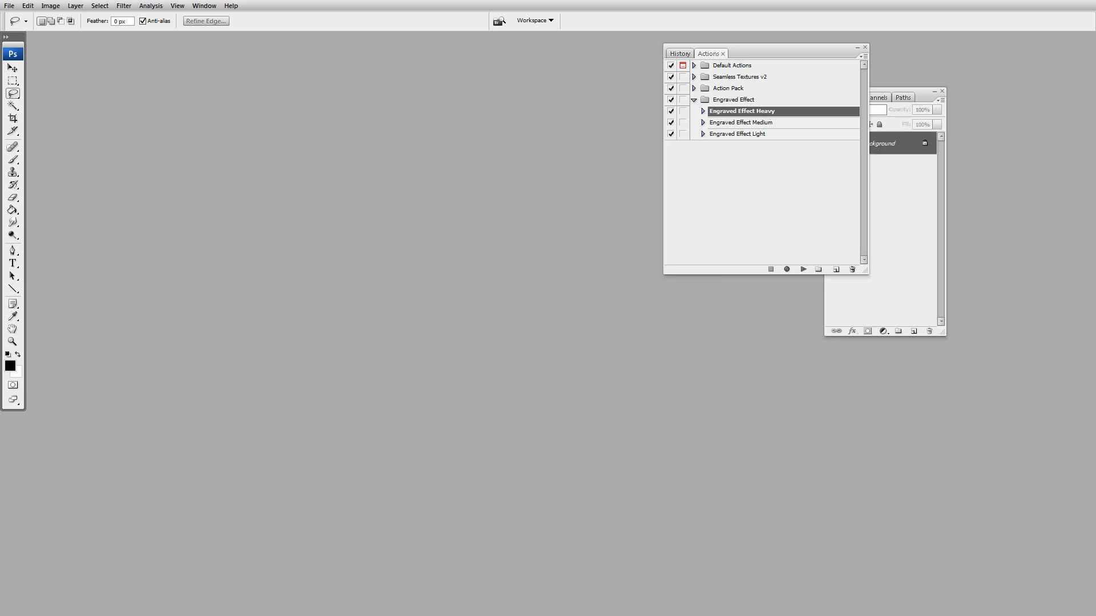
pyautogui.hotkey('alt', 'i')
pyautogui.hotkey('alt', 'd')
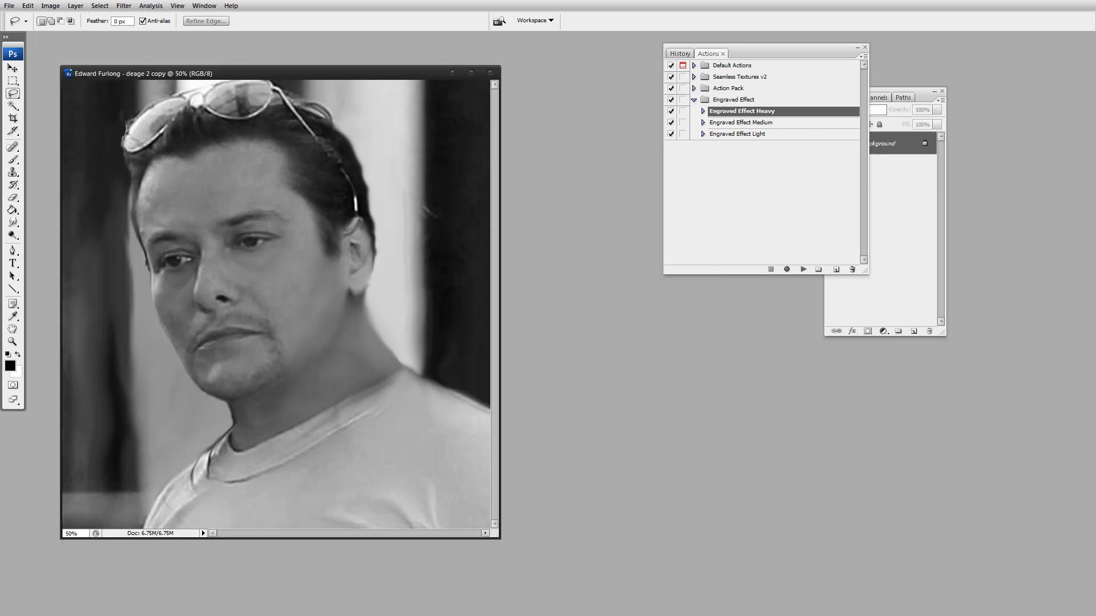
# - Run the Engraved Effect Heavy action on the fresh portrait copy and check the engraved lines at smaller magnifications
pyautogui.moveTo(392, 81); pyautogui.dragTo(532, 60)
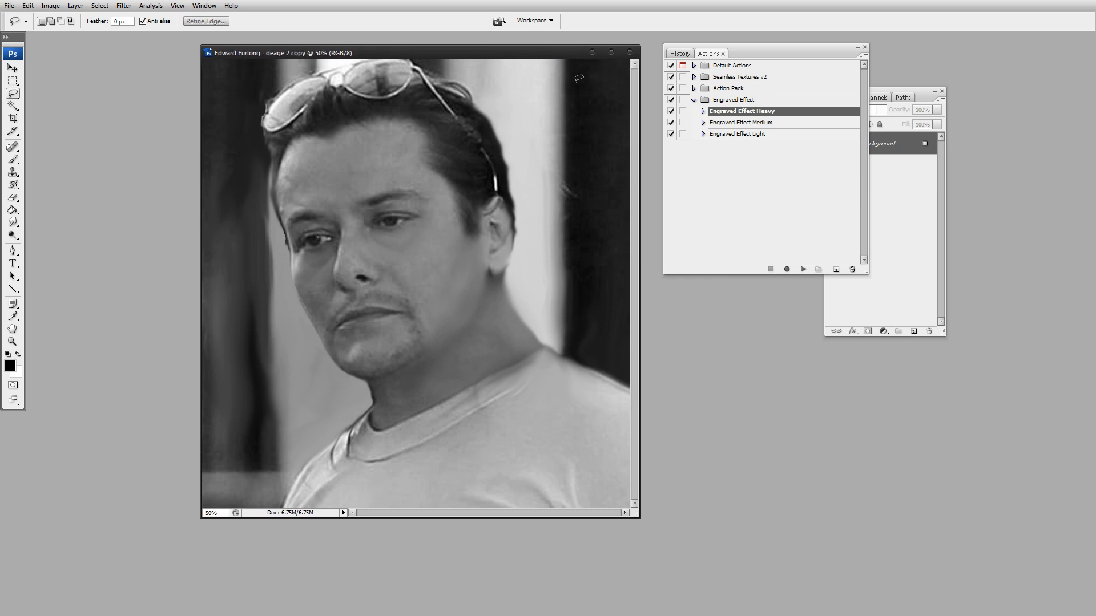
pyautogui.click(765, 152)
pyautogui.click(762, 113)
pyautogui.click(803, 269)
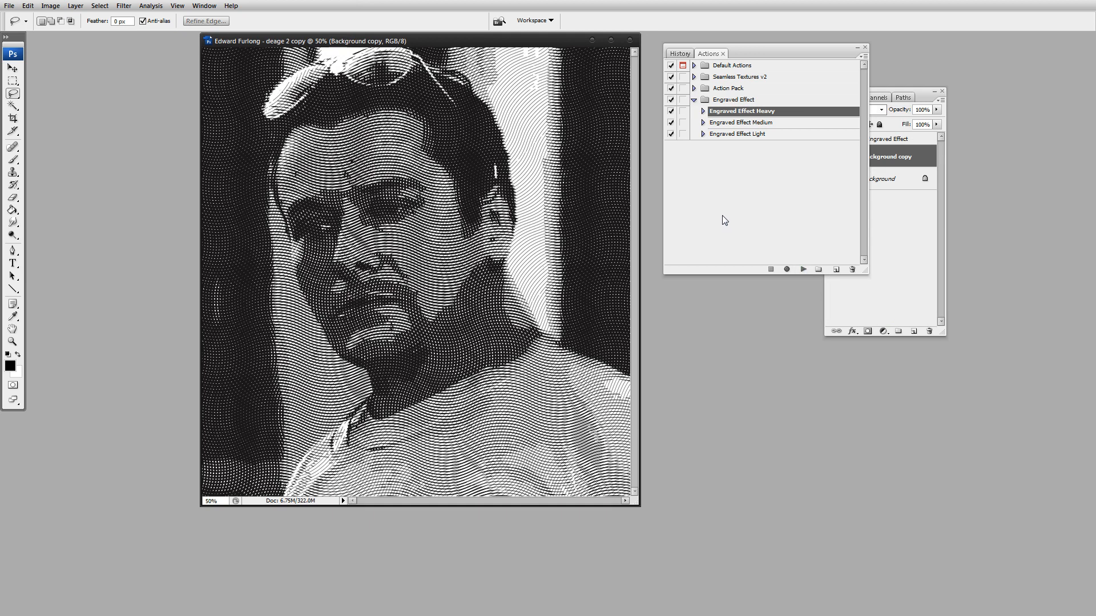
pyautogui.click(16, 82)
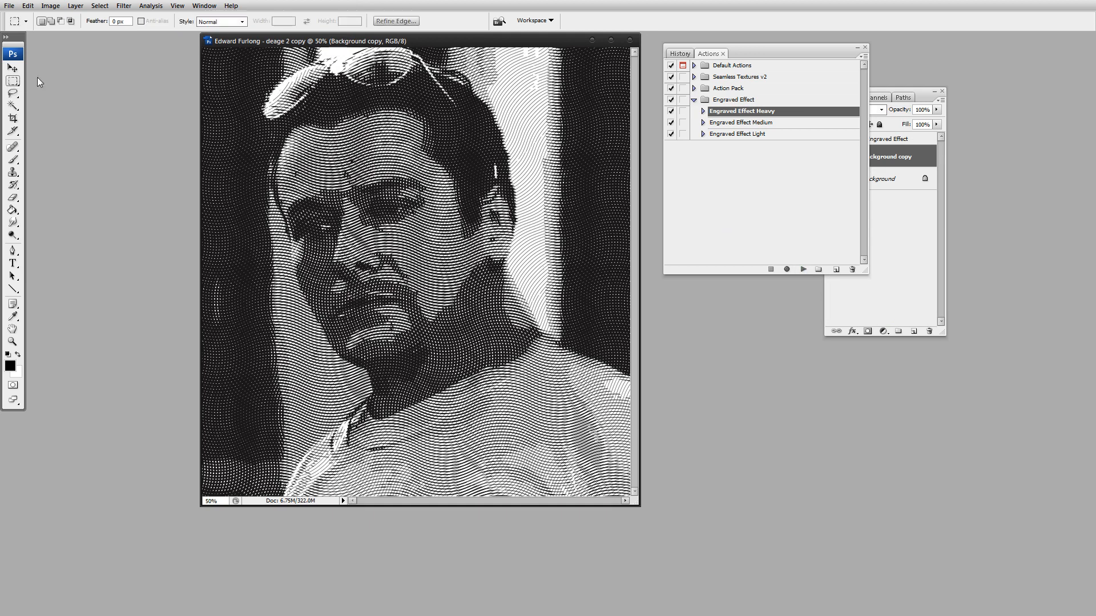
pyautogui.hotkey('ctrl', '-')
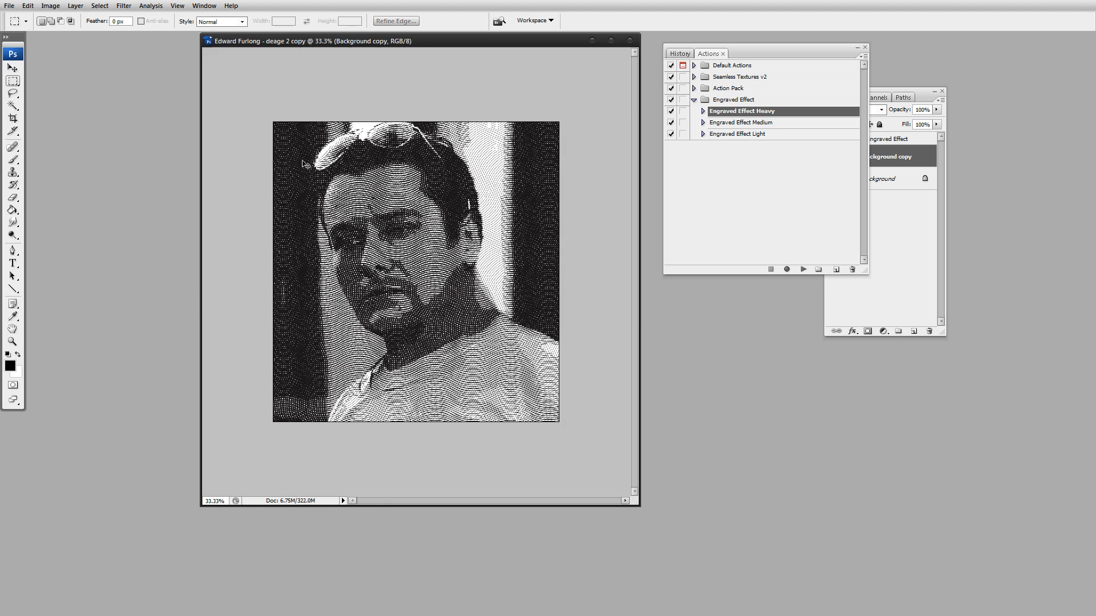
pyautogui.hotkey('ctrl', '-')
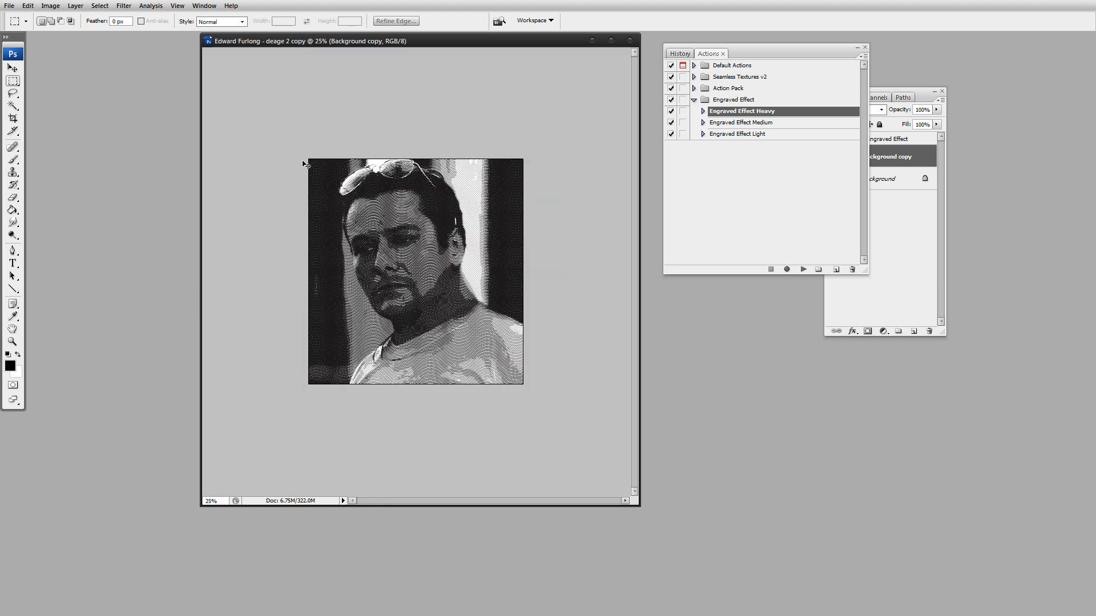
pyautogui.hotkey('ctrl', '+')
pyautogui.hotkey('ctrl', '+')
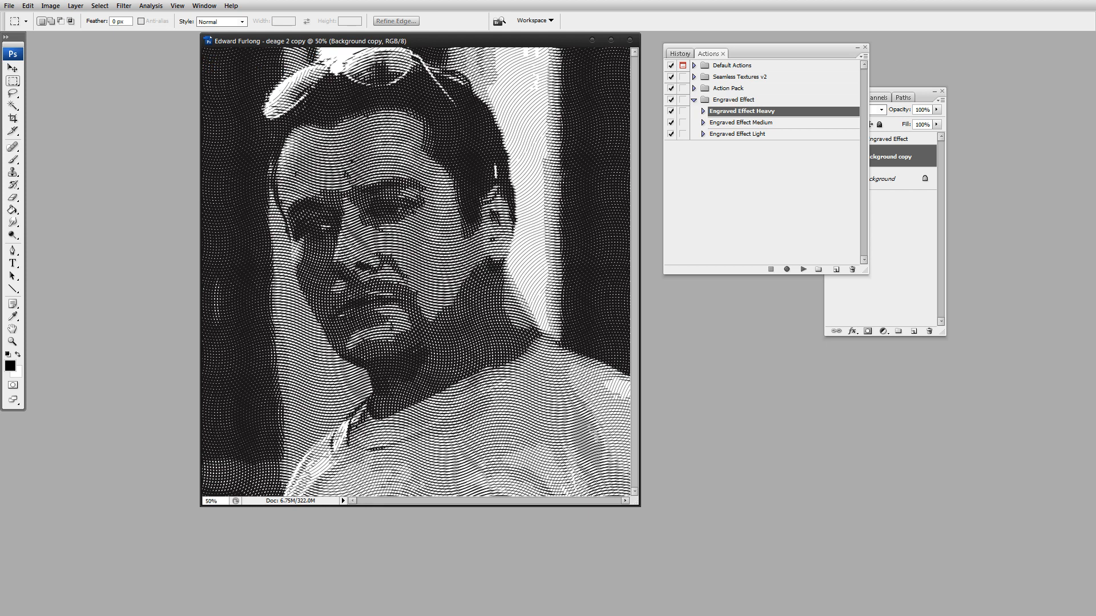
# - Delete the Engraved Effect group and the Background copy layer, leaving only the Background portrait
pyautogui.click(895, 220)
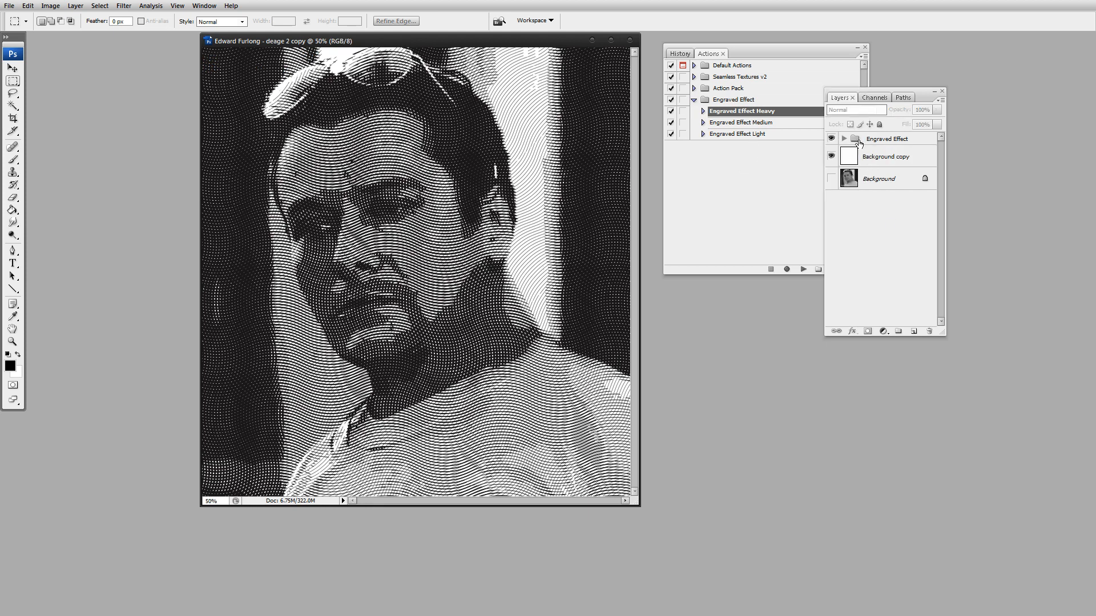
pyautogui.click(887, 156)
pyautogui.keyDown('shift'); pyautogui.click(904, 139); pyautogui.keyUp('shift')
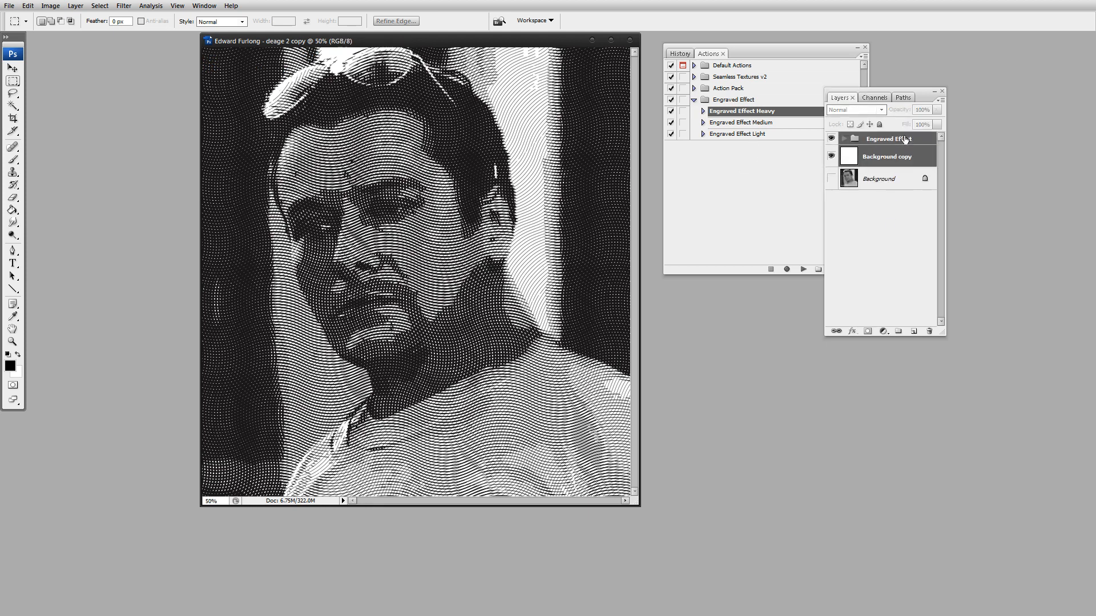
pyautogui.moveTo(904, 139); pyautogui.dragTo(928, 330)
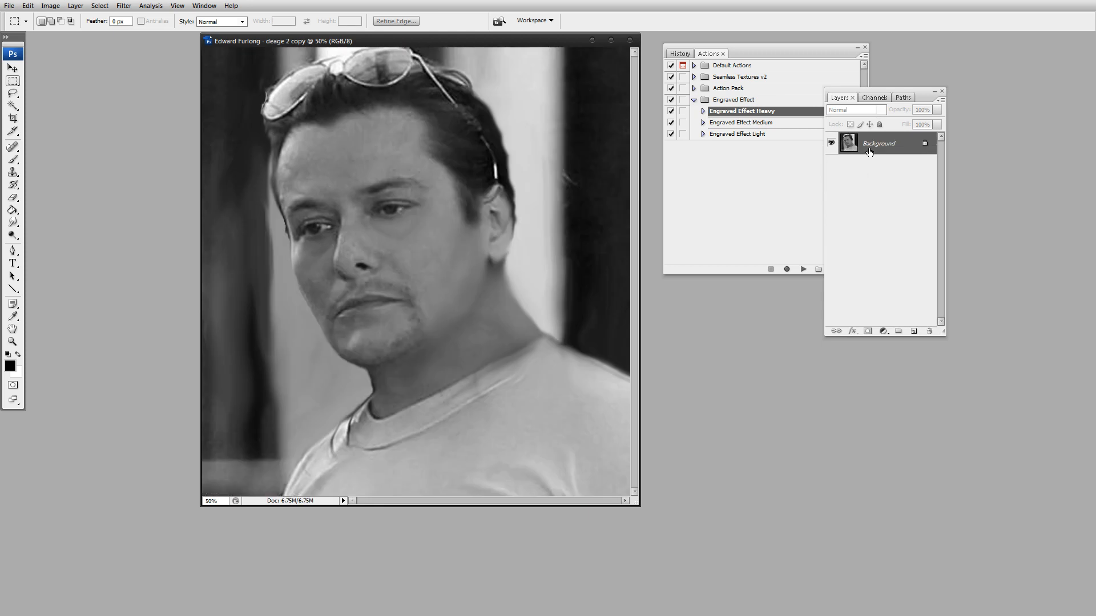
# - Run the Engraved Effect Light action on the Background portrait and switch to the Rectangular Marquee tool
pyautogui.click(786, 159)
pyautogui.click(764, 136)
pyautogui.click(907, 151)
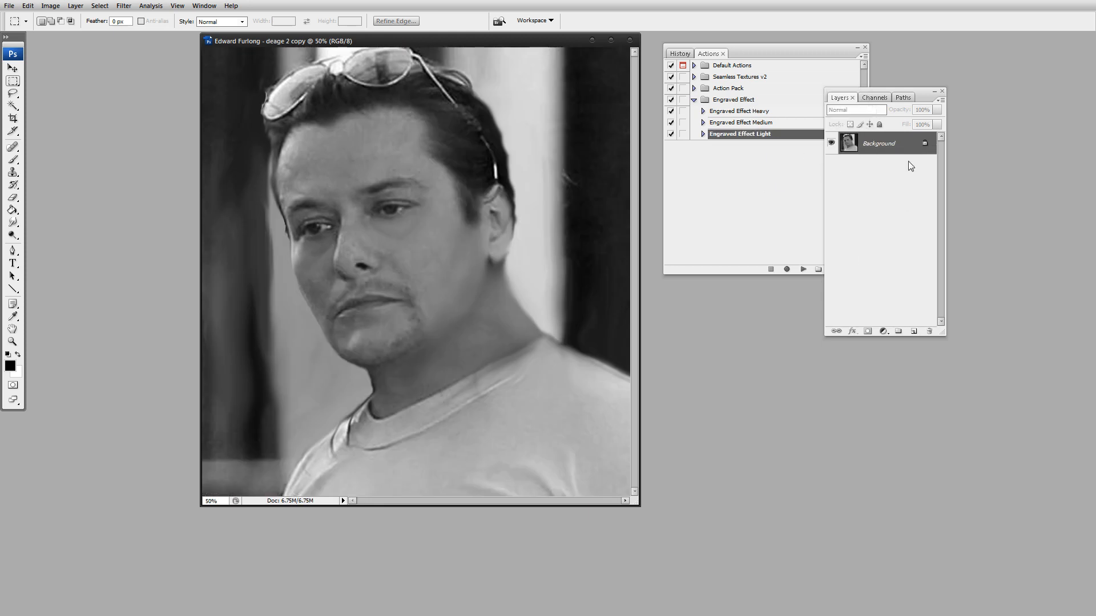
pyautogui.click(805, 269)
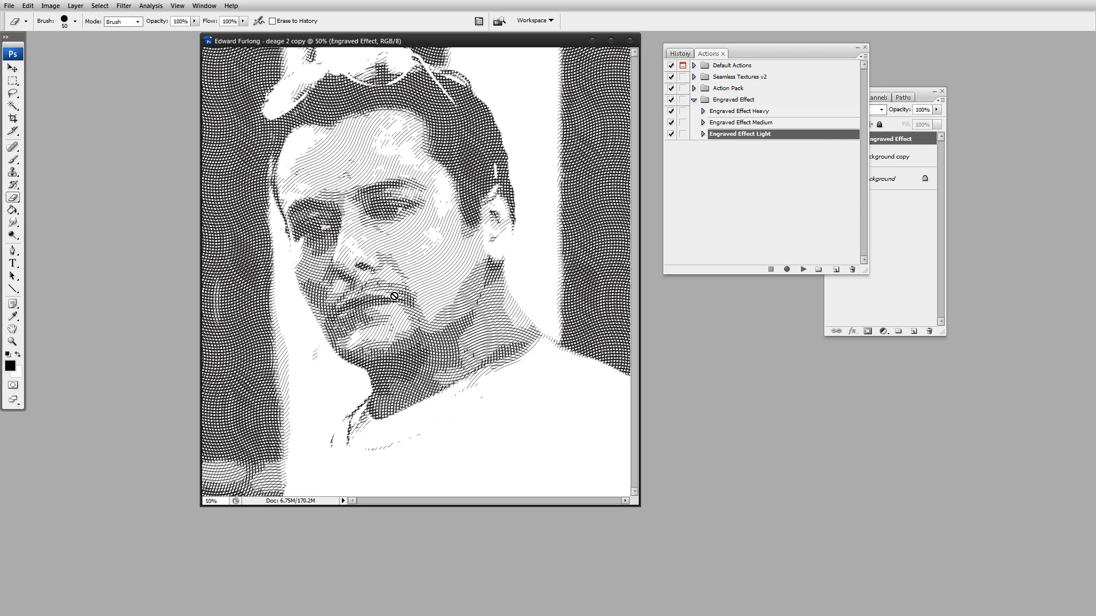
pyautogui.click(11, 83)
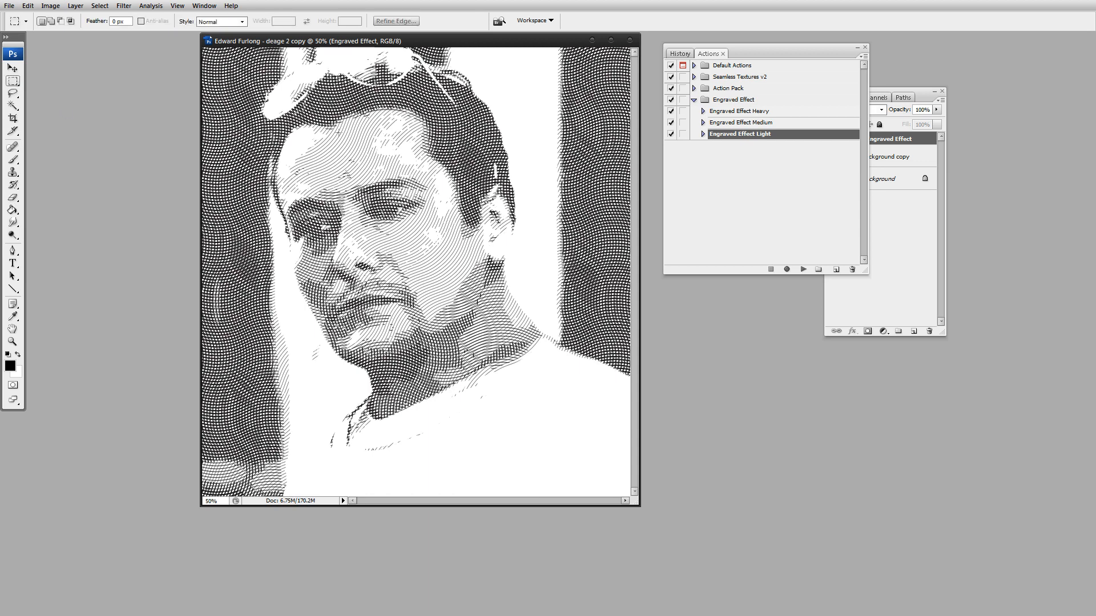
# - Examine the pattern swatches available for the Paint Bucket's pattern fill, then return to the Rectangular Marquee tool
pyautogui.click(780, 181)
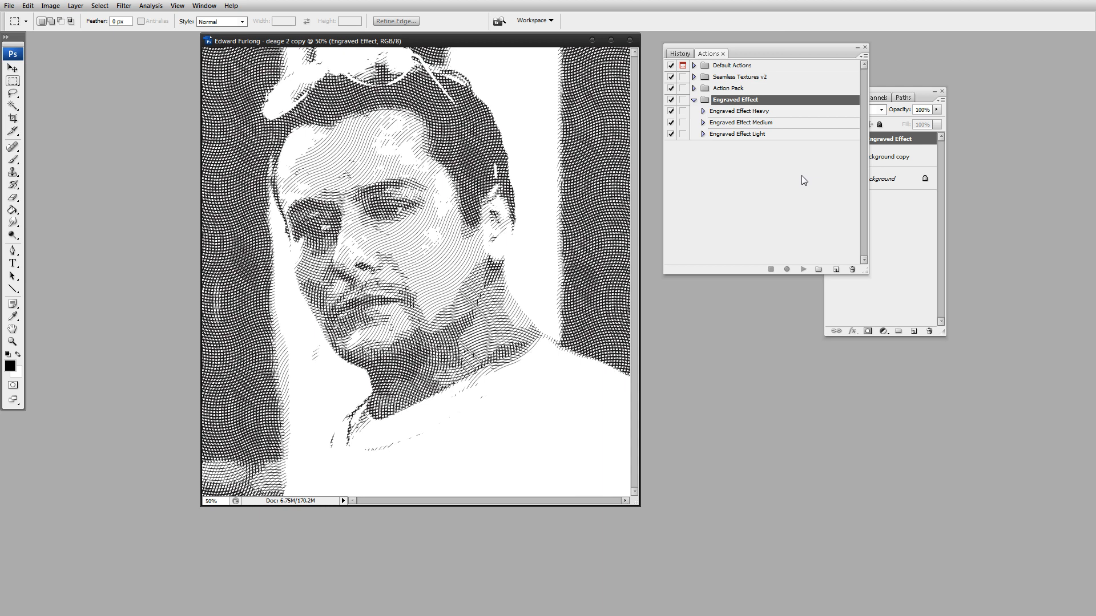
pyautogui.click(13, 210)
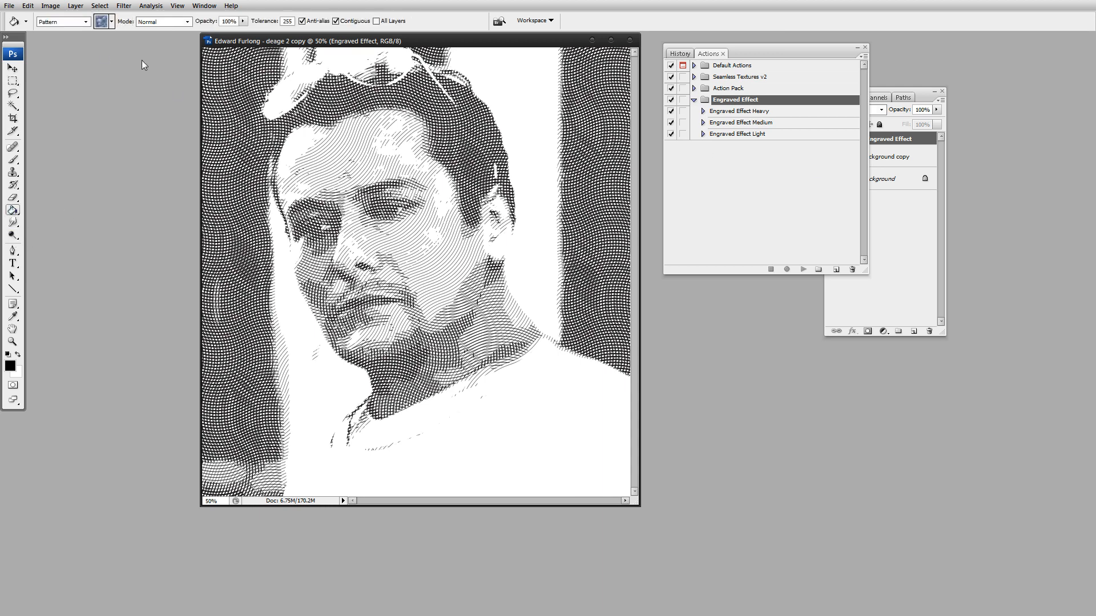
pyautogui.click(113, 22)
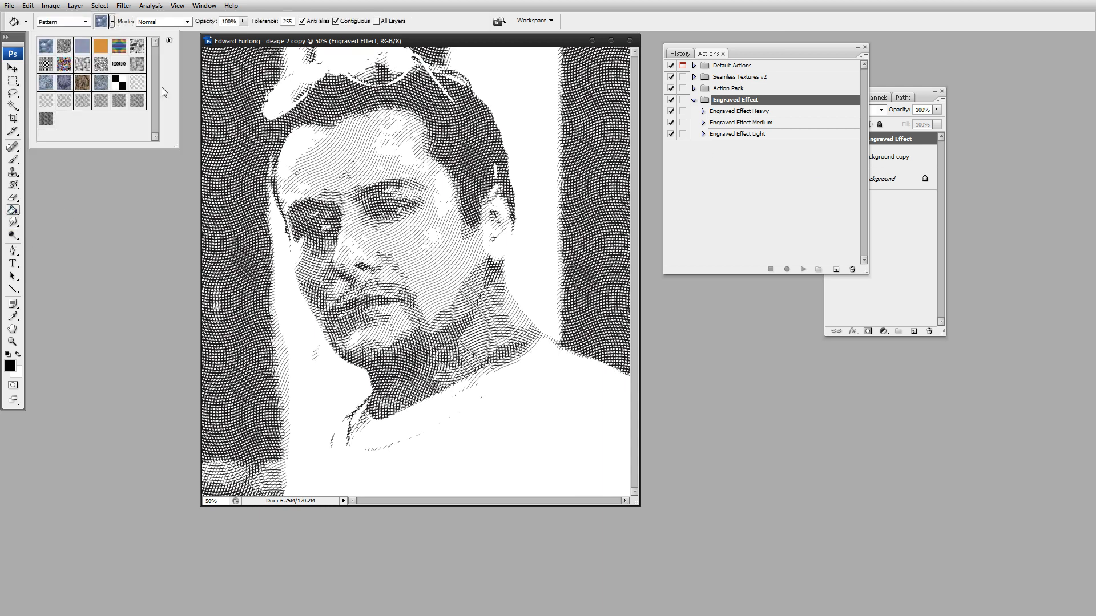
pyautogui.click(8, 82)
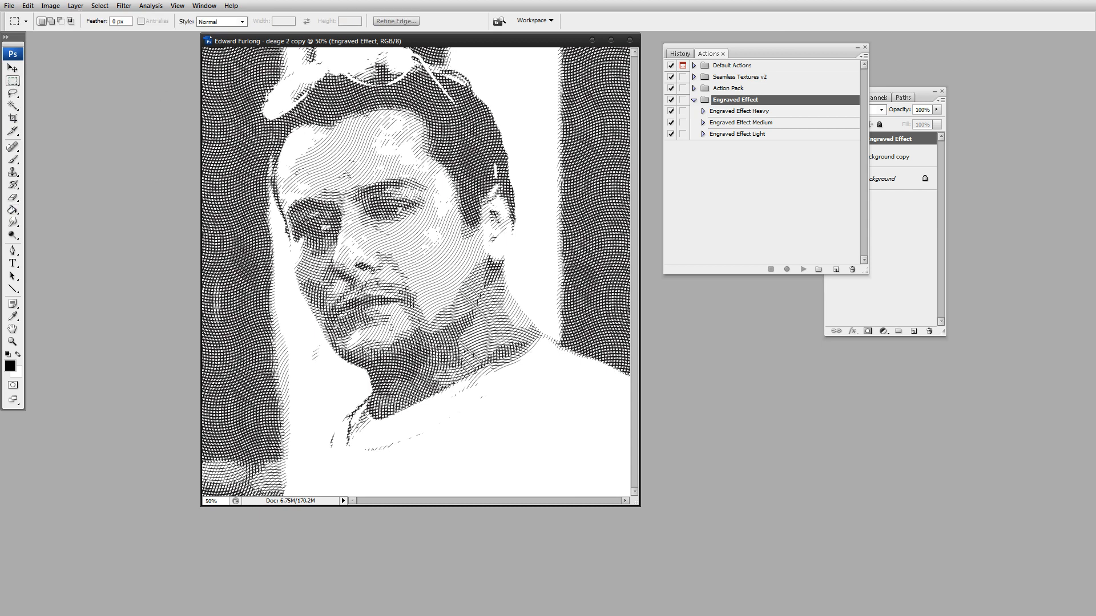
pyautogui.click(813, 216)
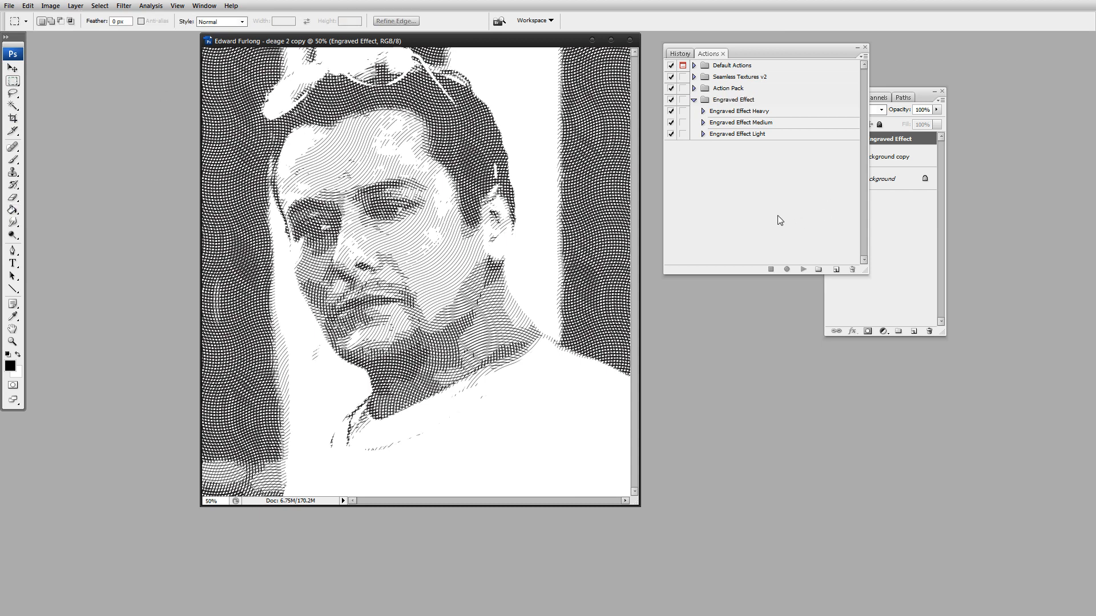